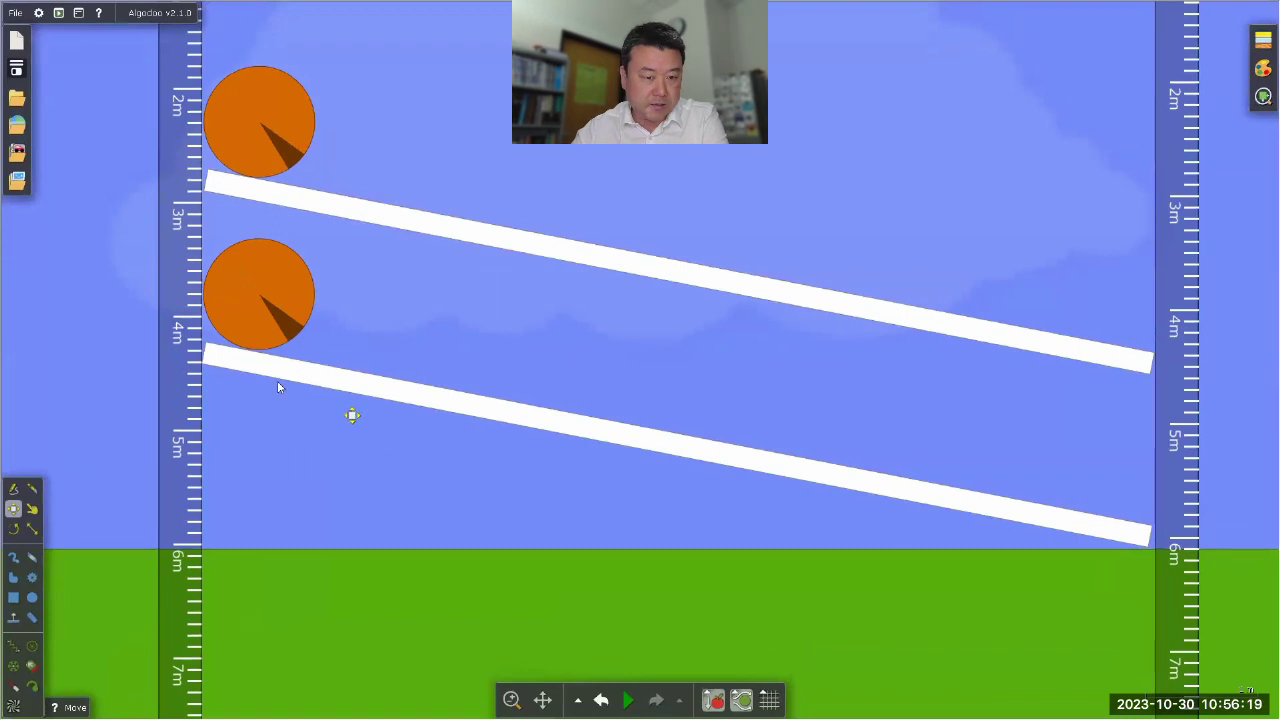
left_click(176, 224)
left_click(1159, 258)
left_click(282, 125)
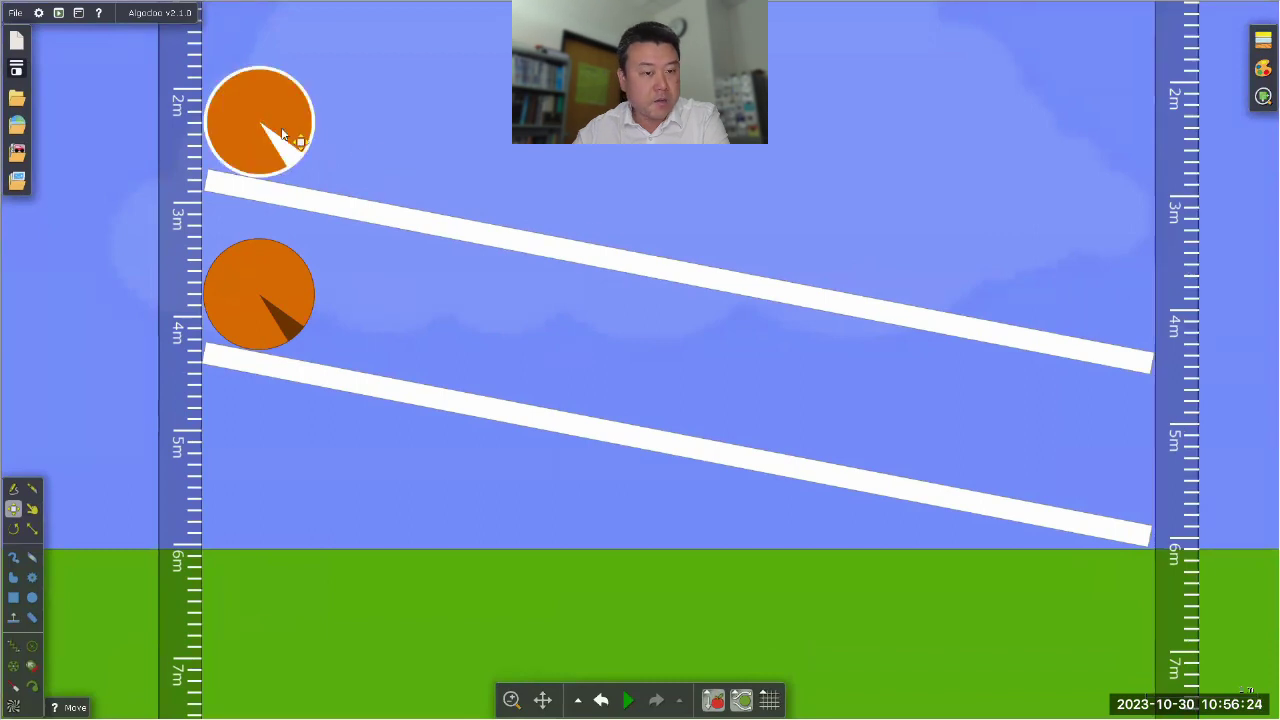
left_click(257, 285)
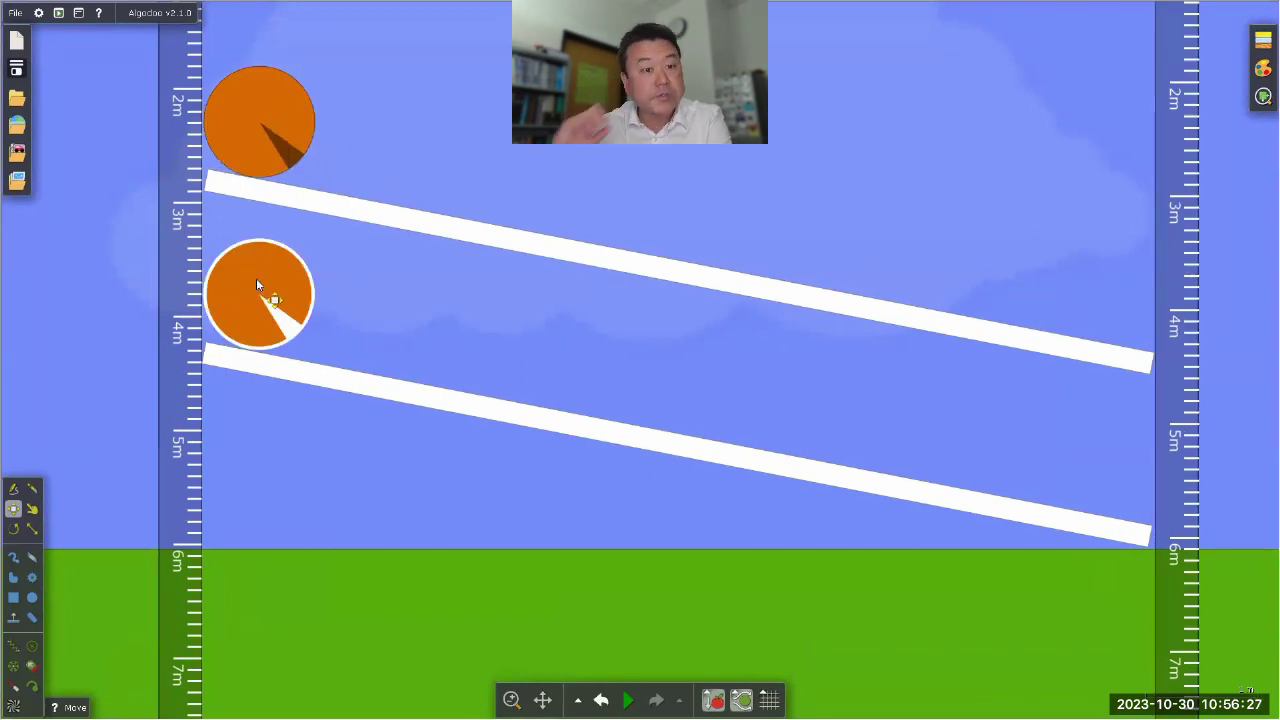
right_click(256, 280)
mouse_move(320, 459)
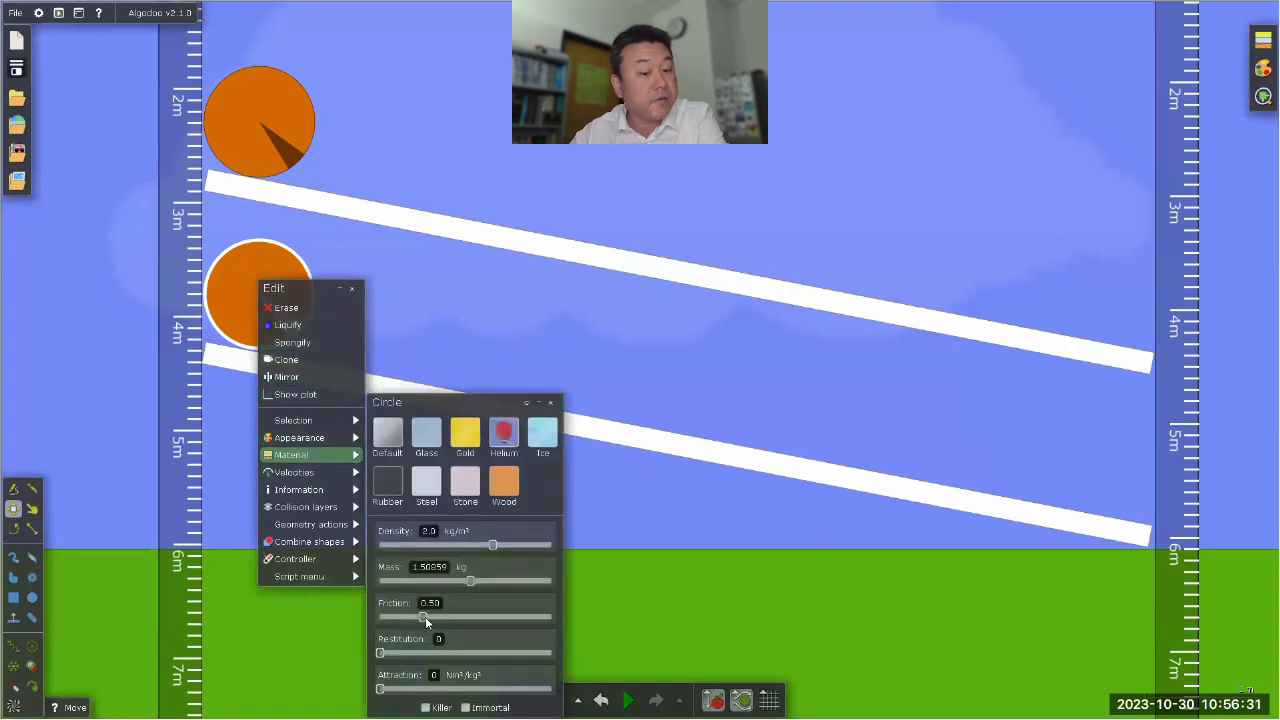
left_click(501, 168)
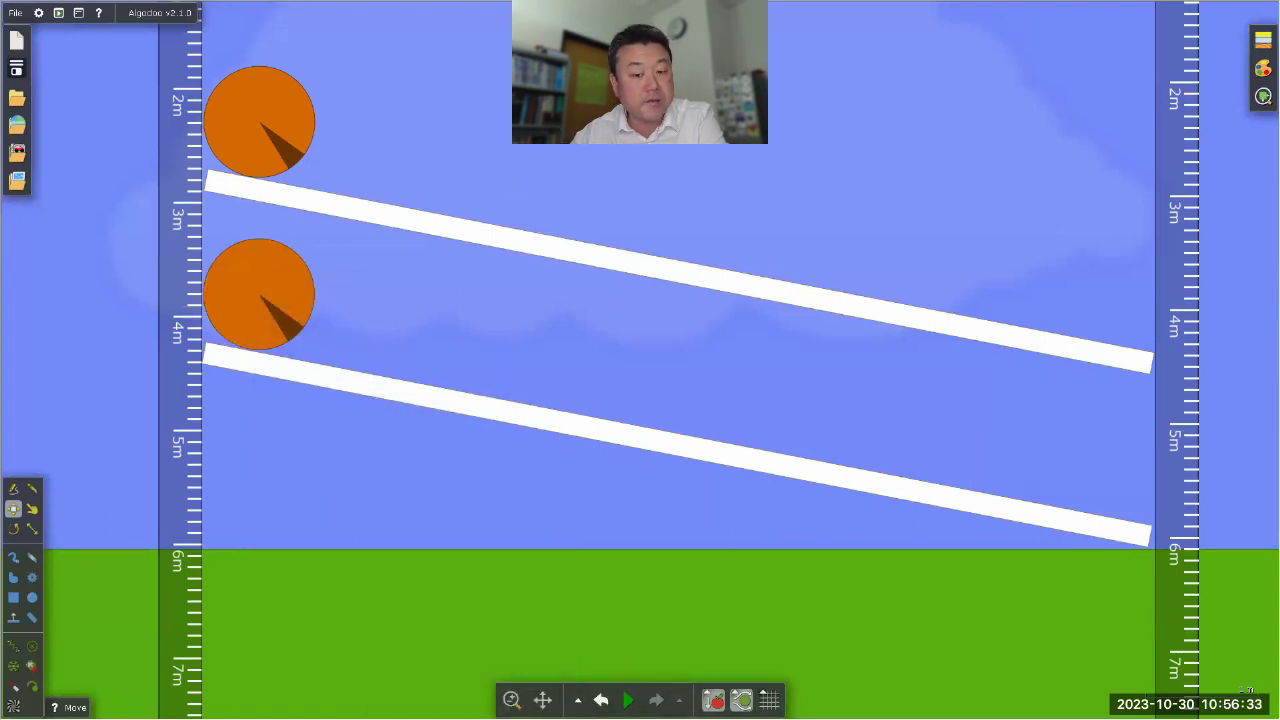
left_click(628, 700)
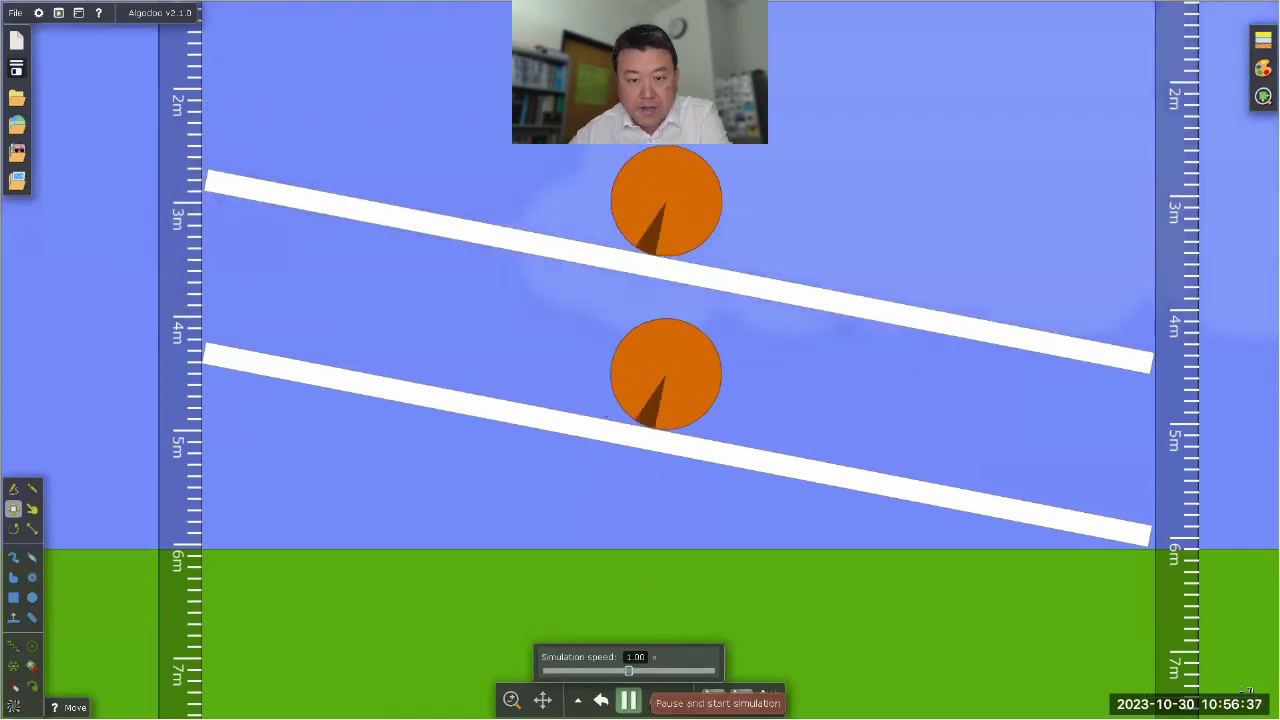
left_click(628, 700)
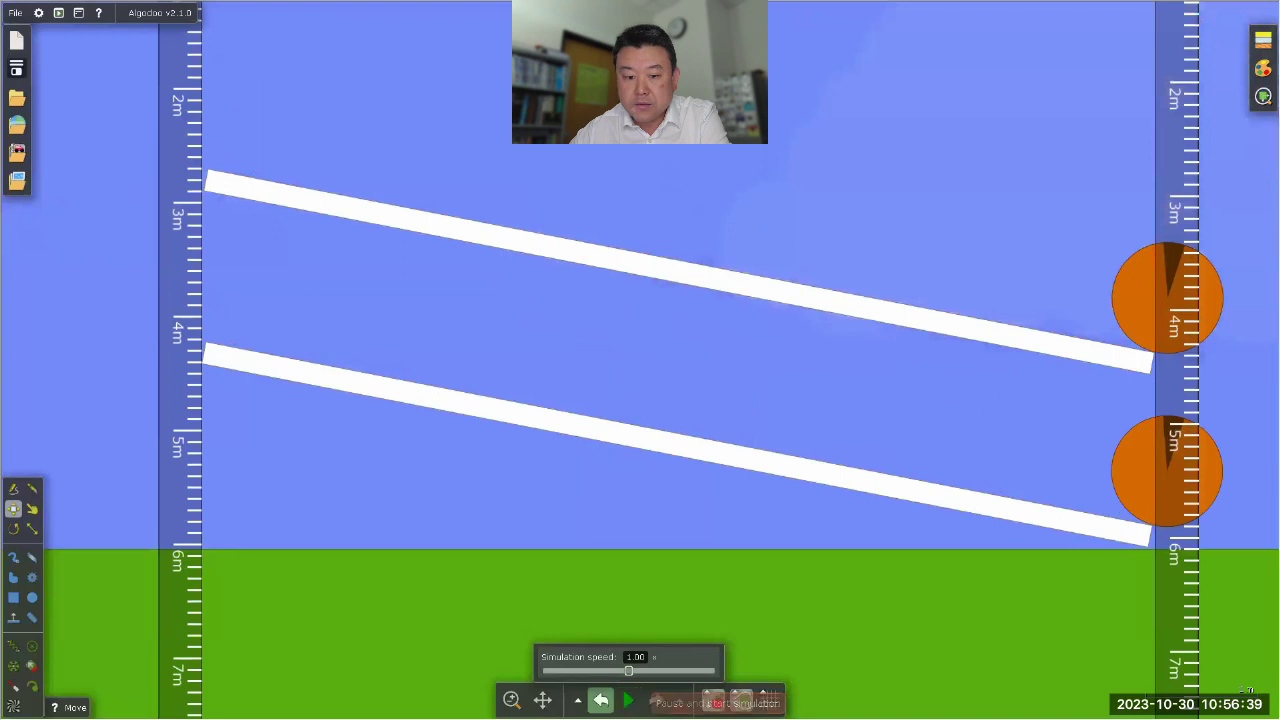
key("ctrl+z")
left_click(600, 700)
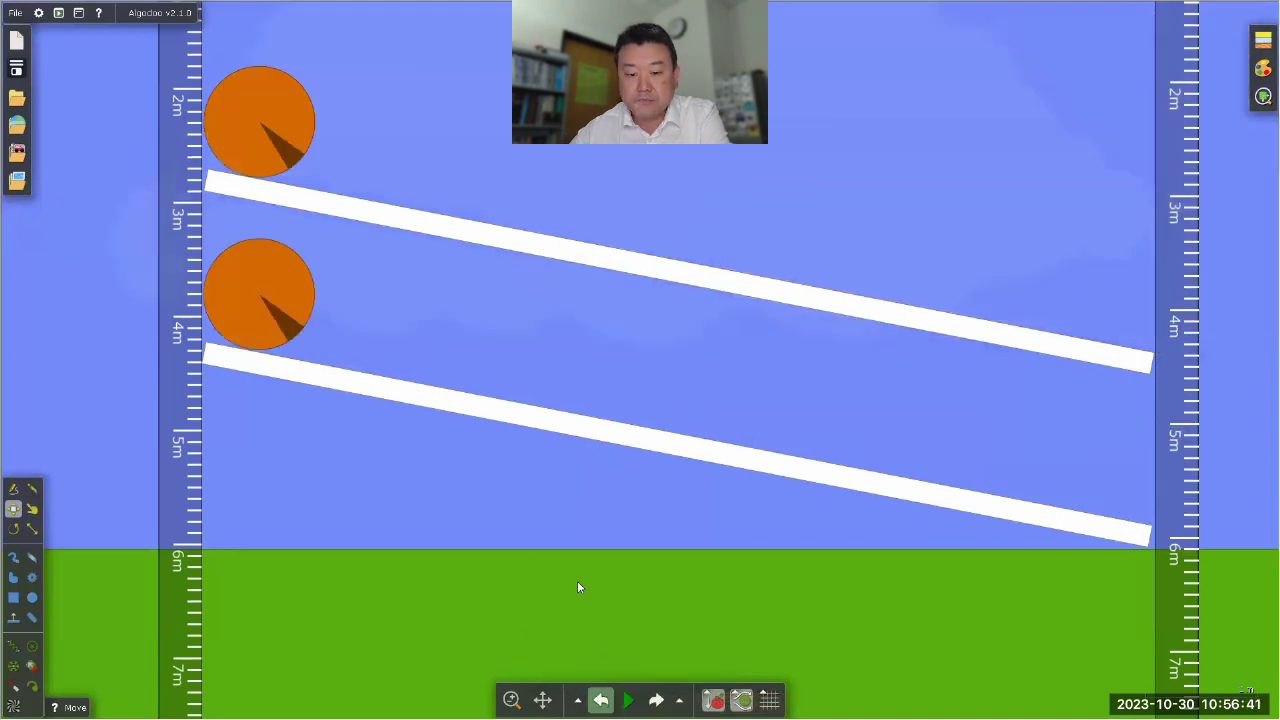
left_click(620, 699)
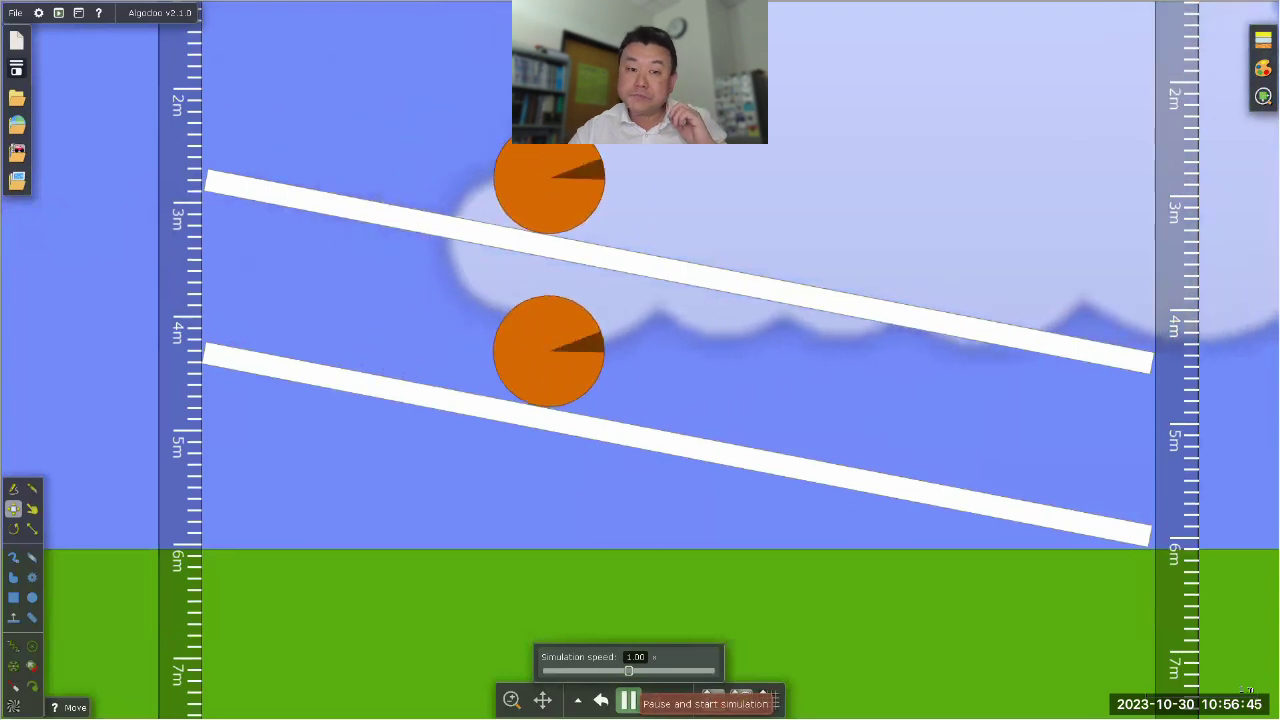
Step: Rewind the disks, then recolour the lower disk from orange to purple (hue 270)
left_click(600, 700)
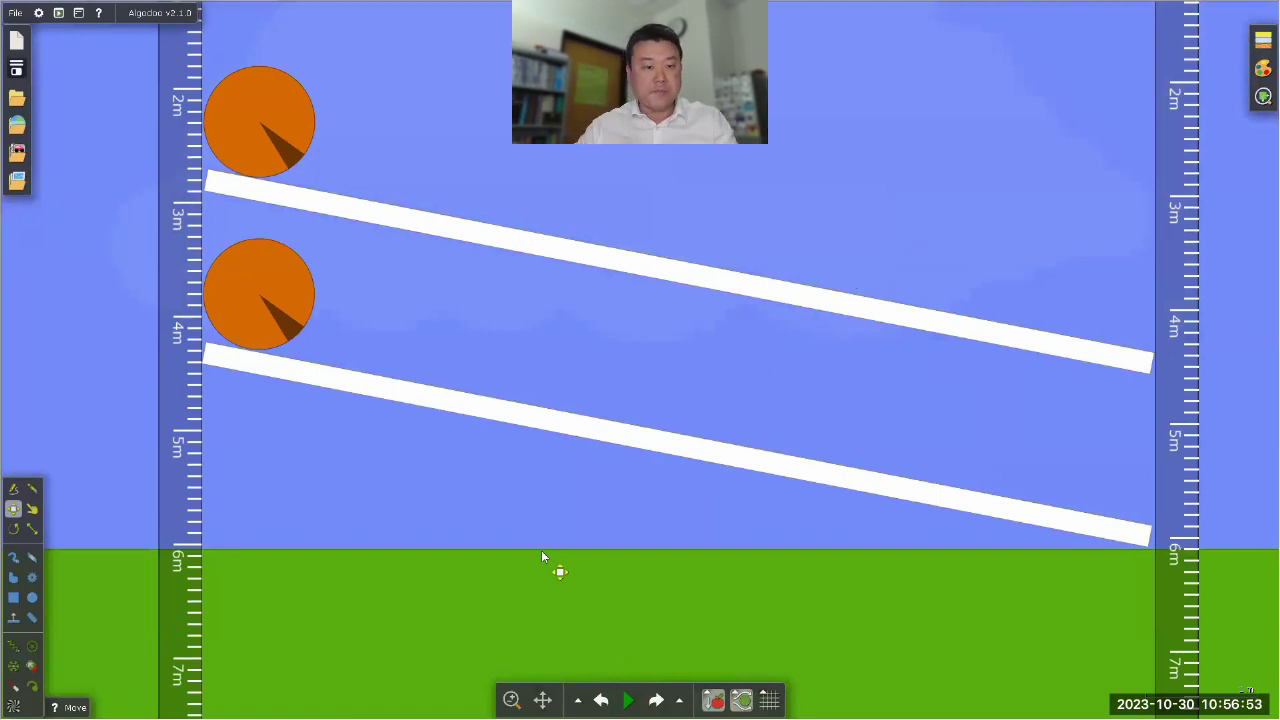
right_click(244, 280)
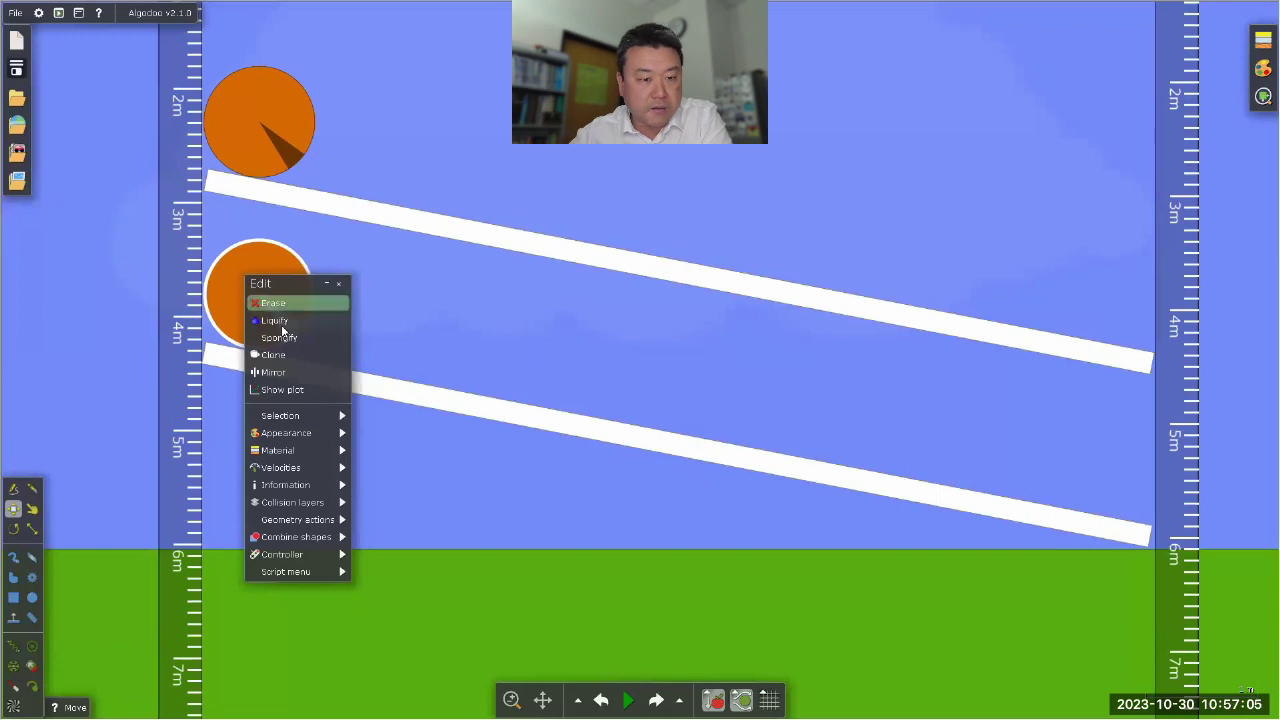
mouse_move(300, 452)
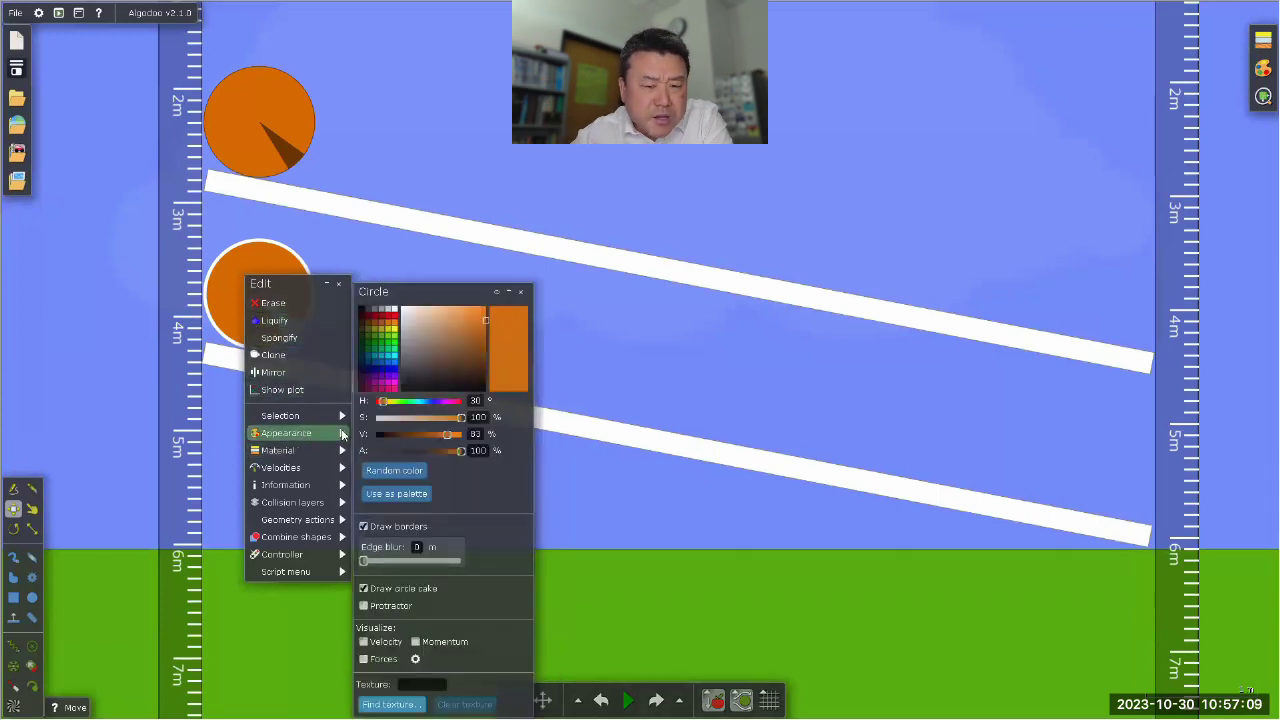
left_click(389, 367)
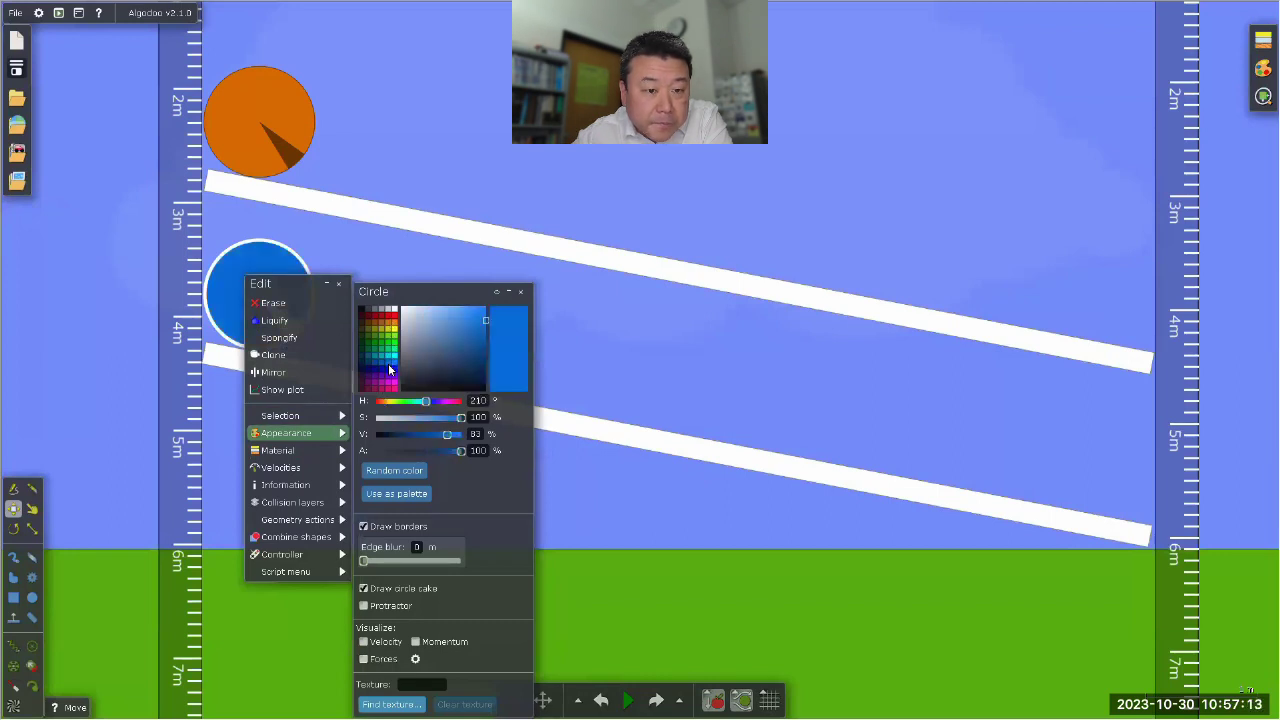
left_click(391, 379)
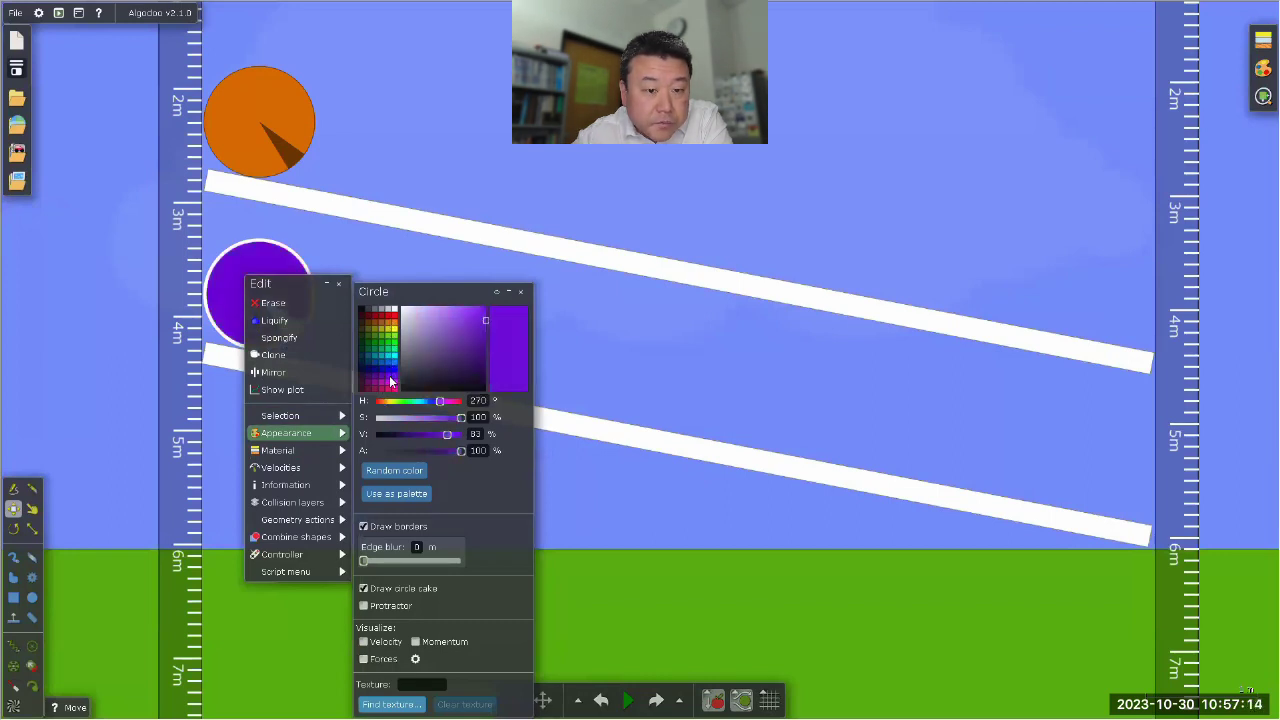
left_click(104, 355)
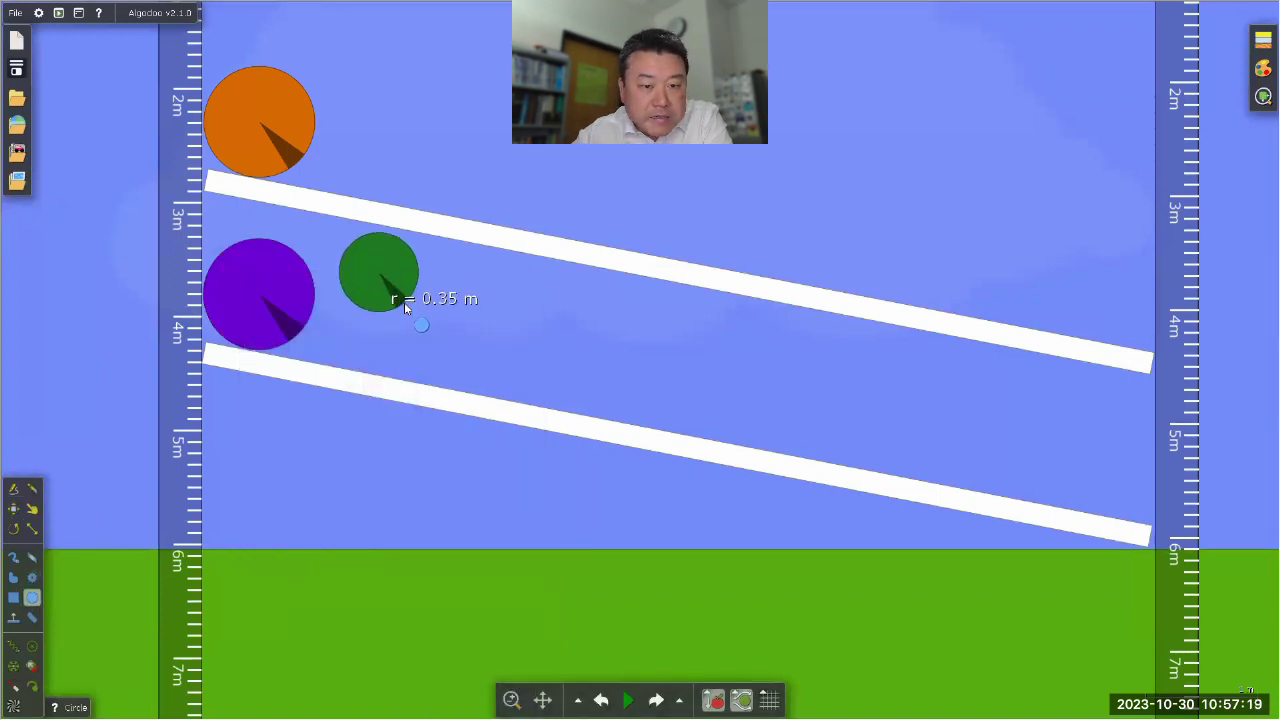
Step: Draw a green circle, shrink it to 0.76 of its size, and centre it on the purple disk
mouse_move(404, 304)
left_mouse_down()
mouse_move(413, 314)
mouse_move(288, 317)
left_mouse_up()
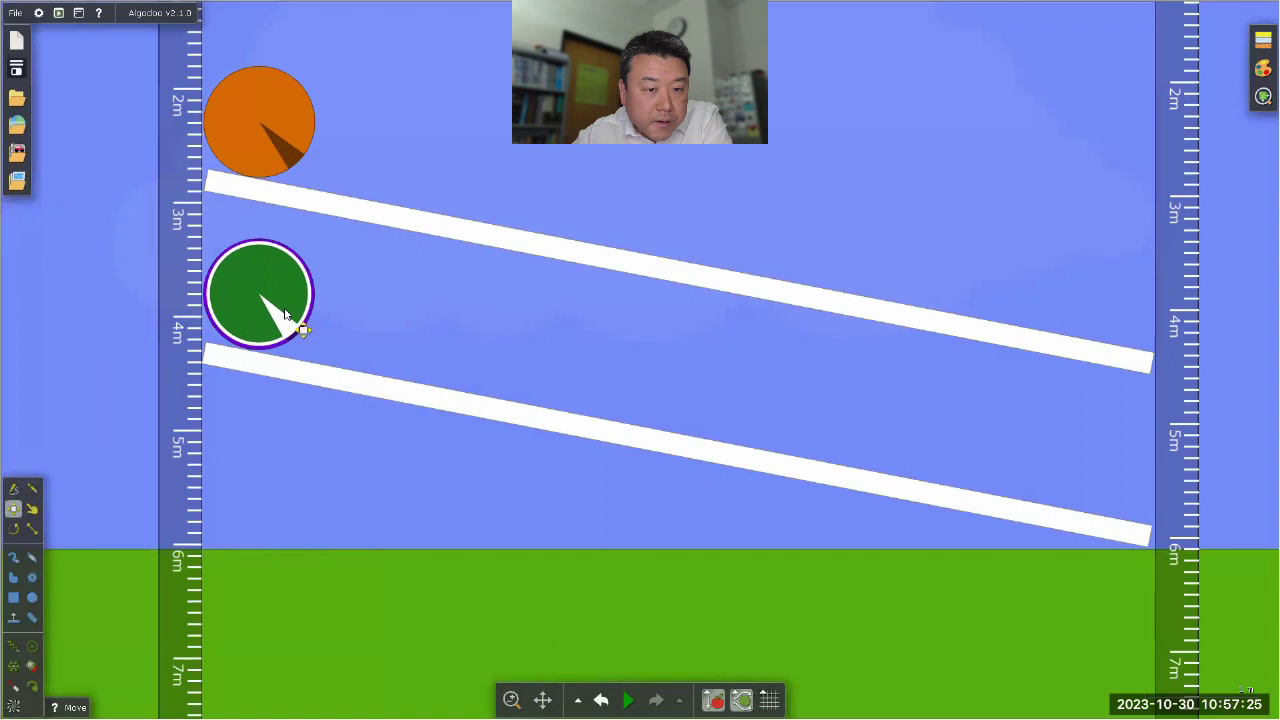
left_click_drag(298, 316, 423, 329)
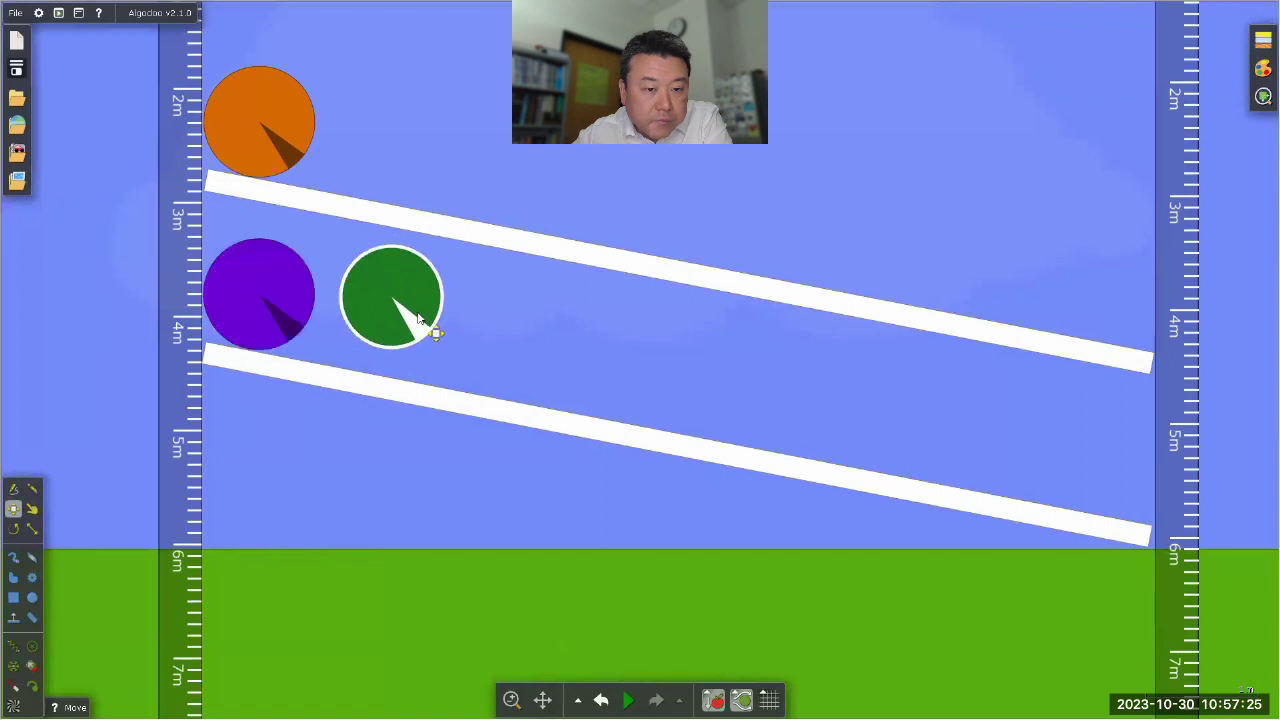
left_click(31, 532)
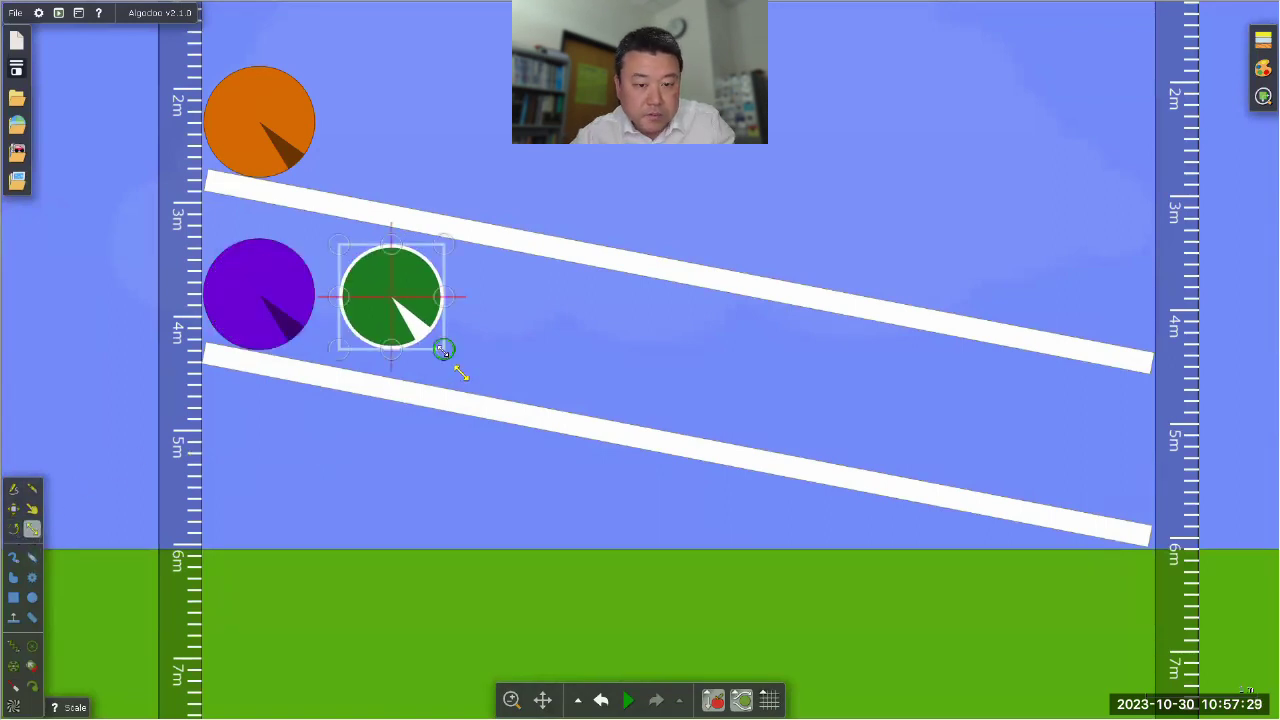
mouse_move(455, 364)
left_mouse_down()
mouse_move(442, 356)
mouse_move(452, 368)
left_mouse_up()
left_click(13, 508)
left_click_drag(402, 302, 269, 298)
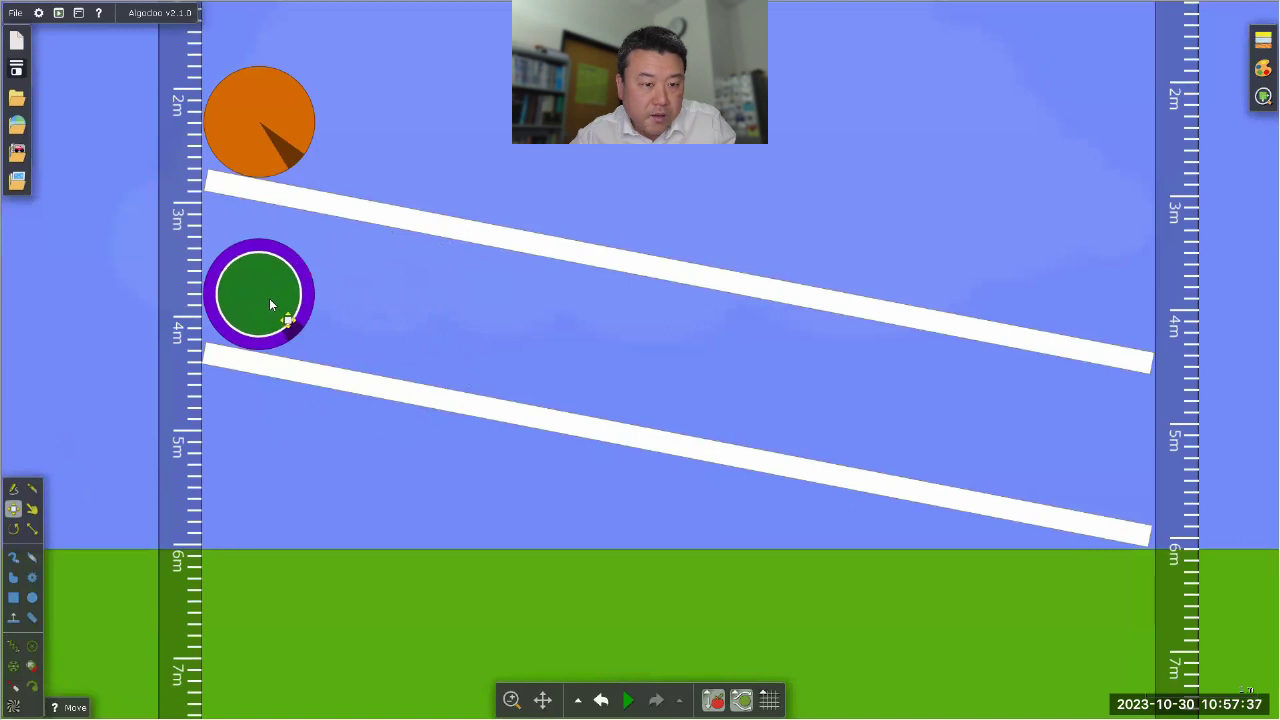
Step: Cut the green circle out of the purple disk to form a ring
right_click(264, 296)
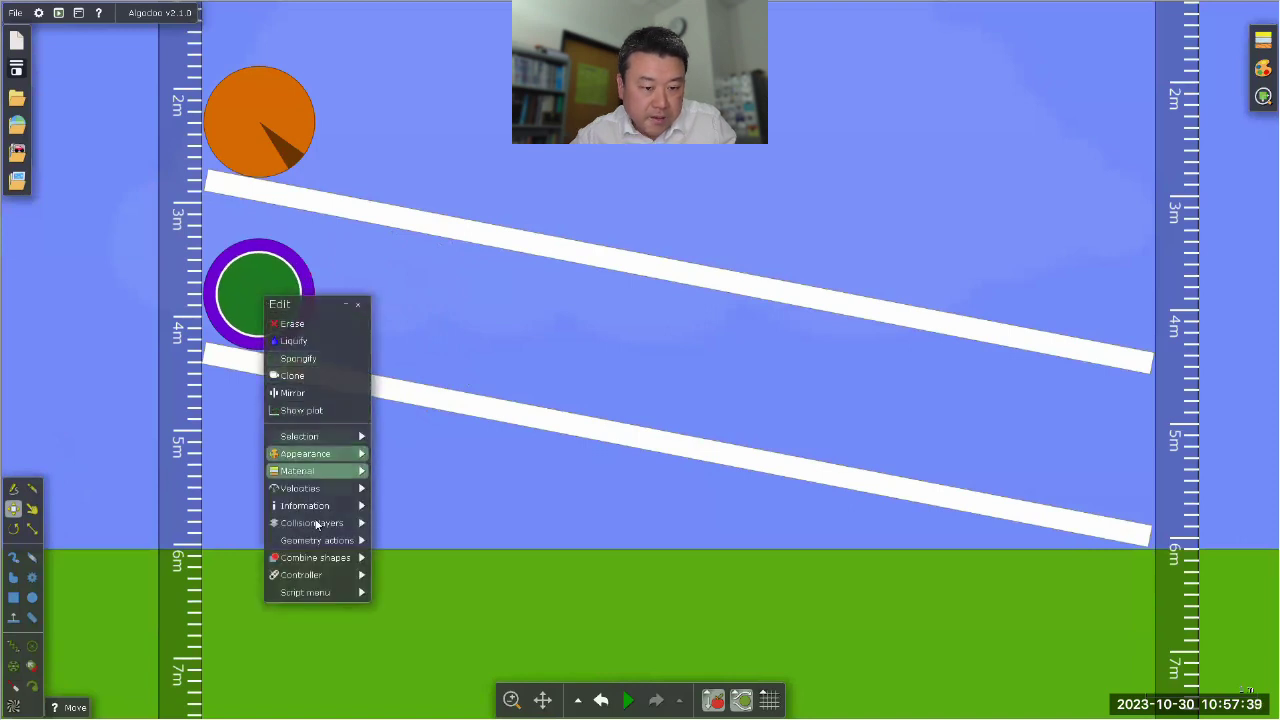
mouse_move(316, 557)
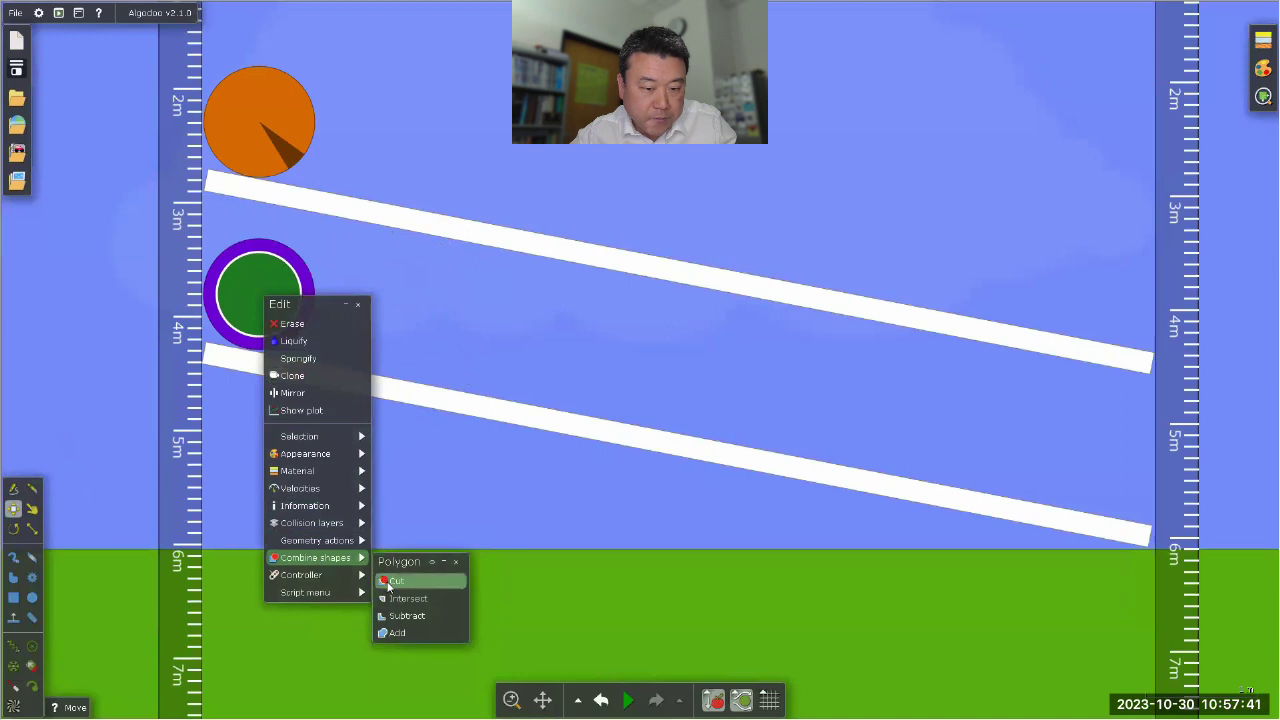
left_click(405, 577)
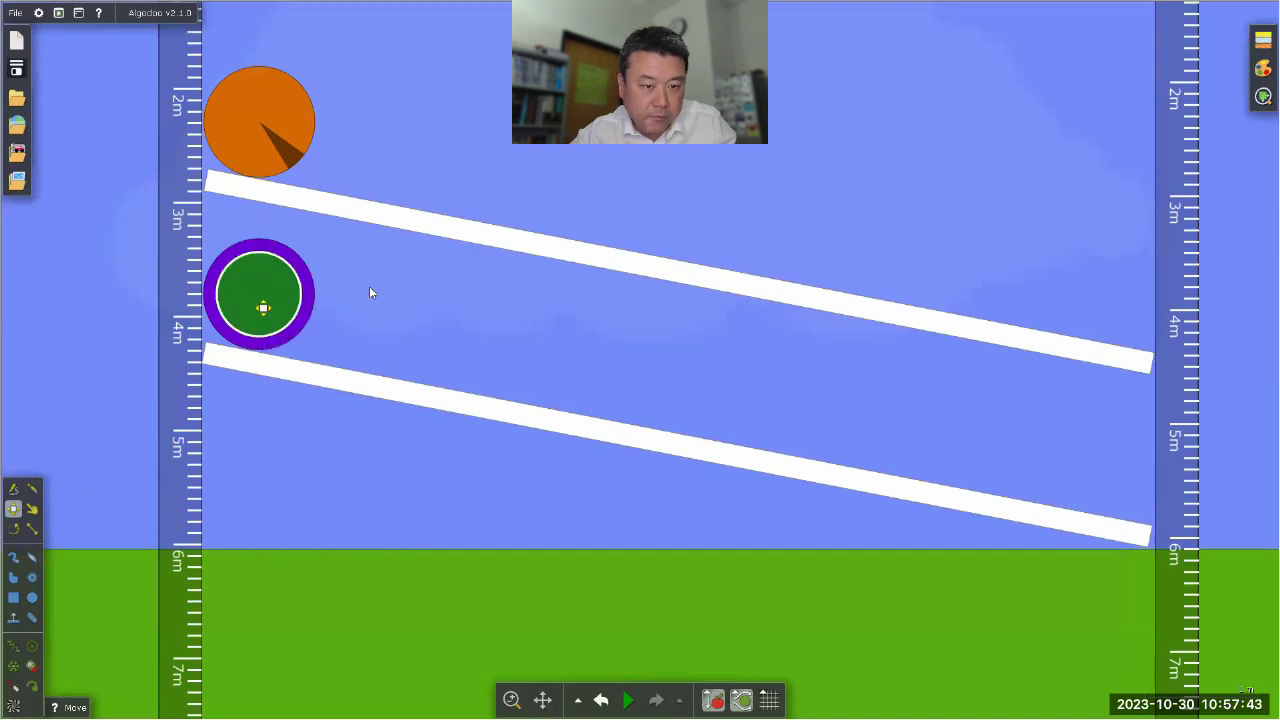
Step: Pull out and delete the leftover cut-out green circle, leaving only the purple ring
left_click_drag(262, 300, 422, 317)
left_click(274, 294)
key("Delete")
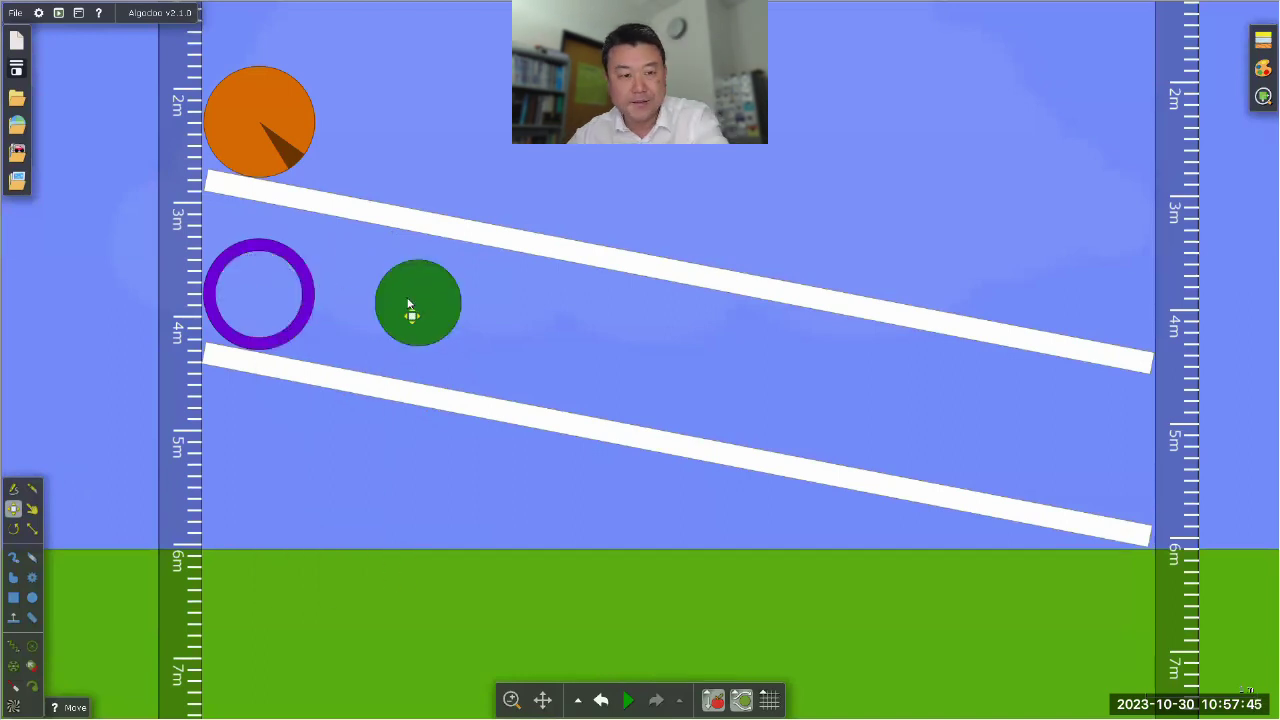
left_click(420, 314)
key("Delete")
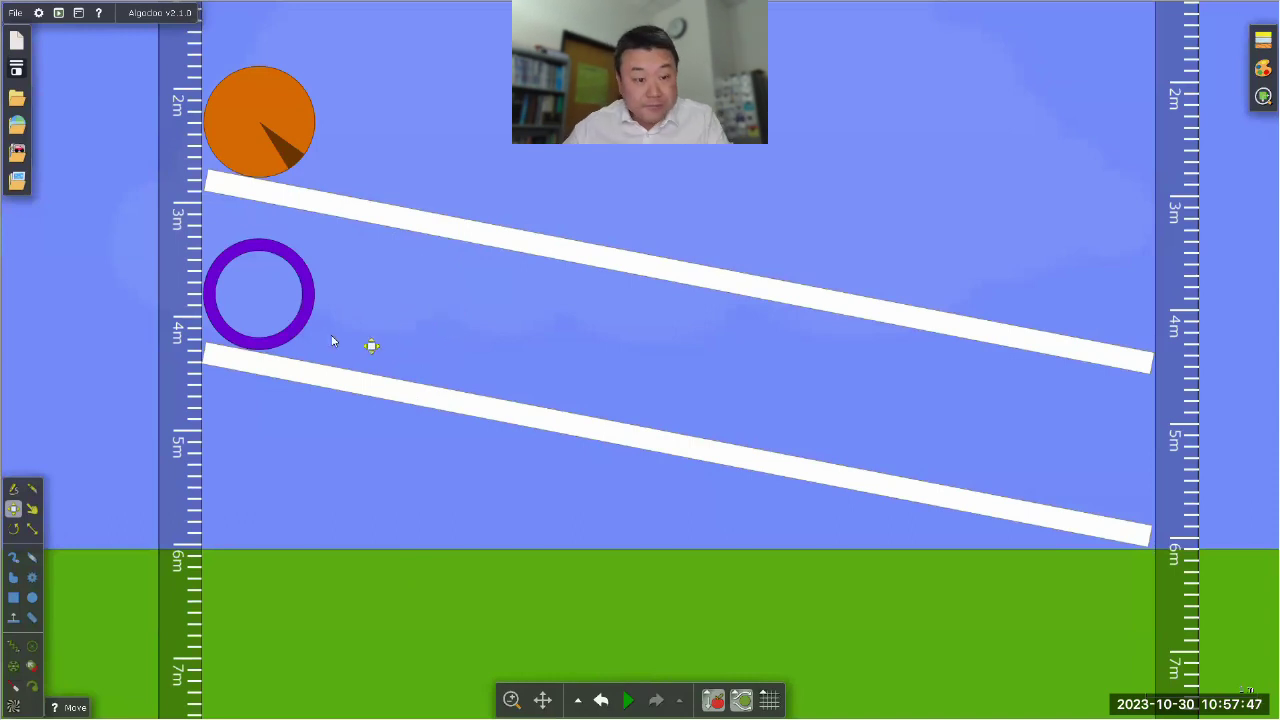
left_click(293, 343)
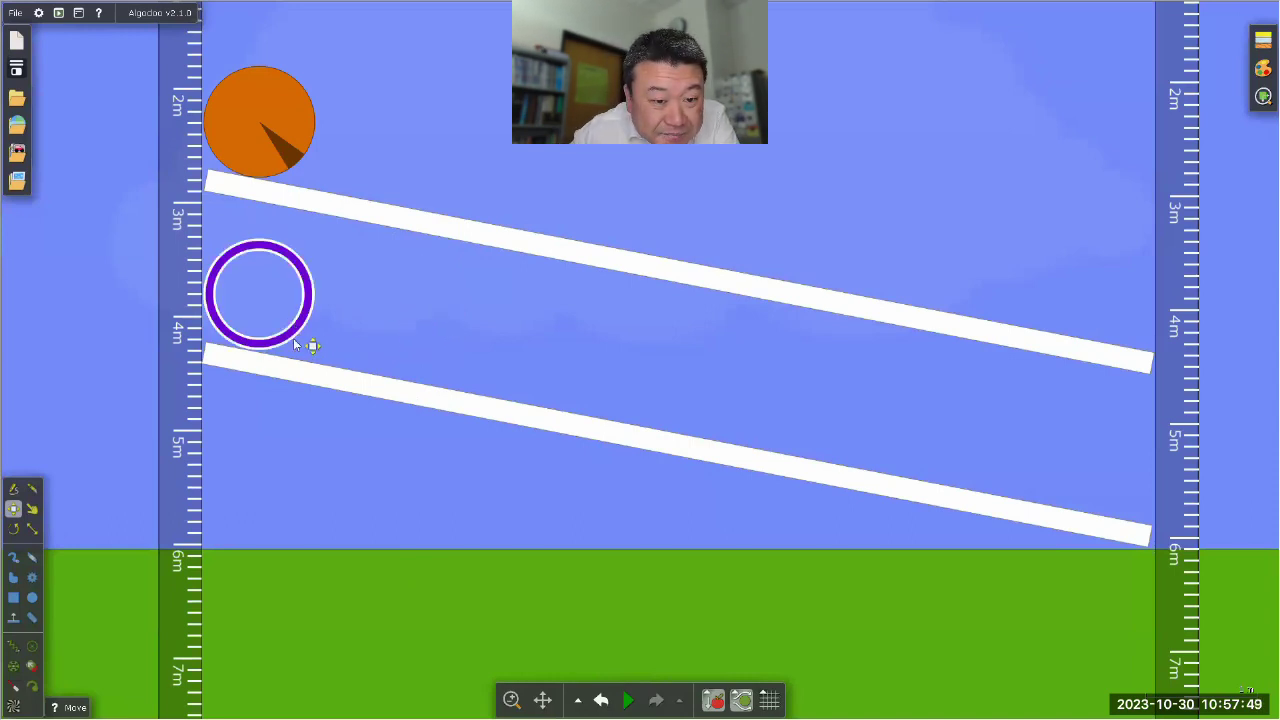
left_click(366, 325)
scroll(205, 345, "up", 5)
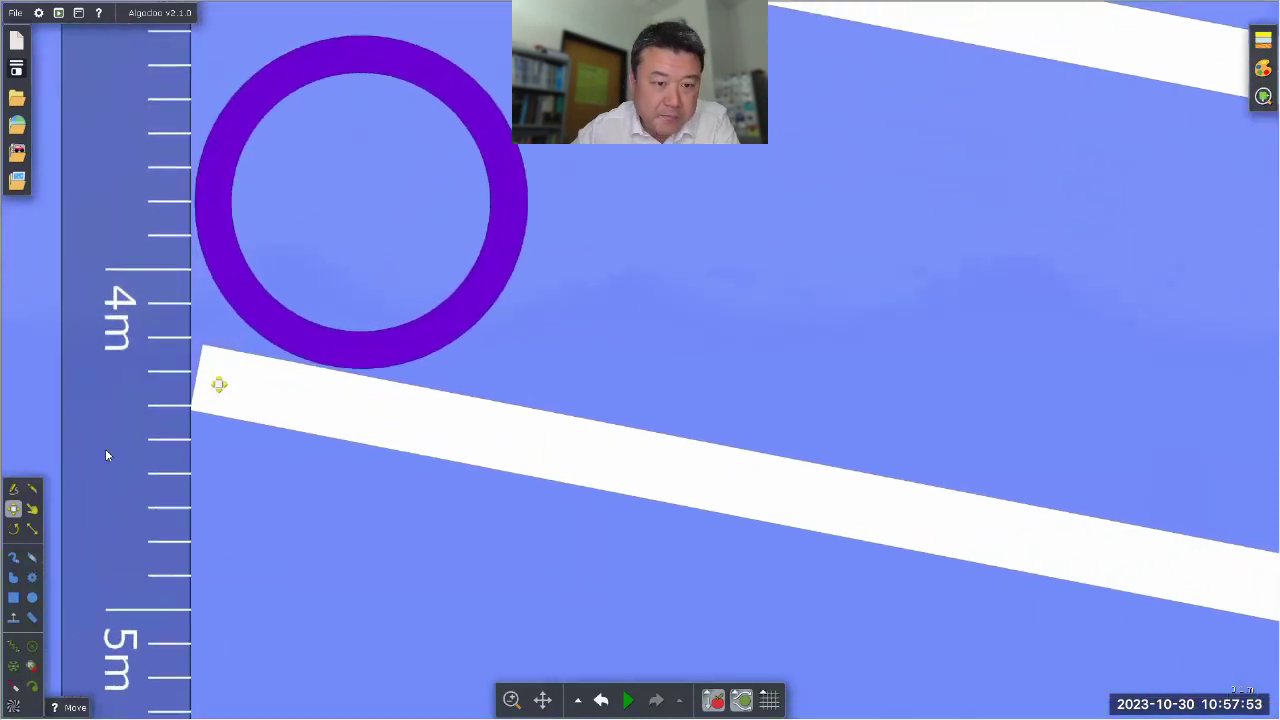
Step: Draw a small circle beside the ring and colour it teal
left_click(40, 598)
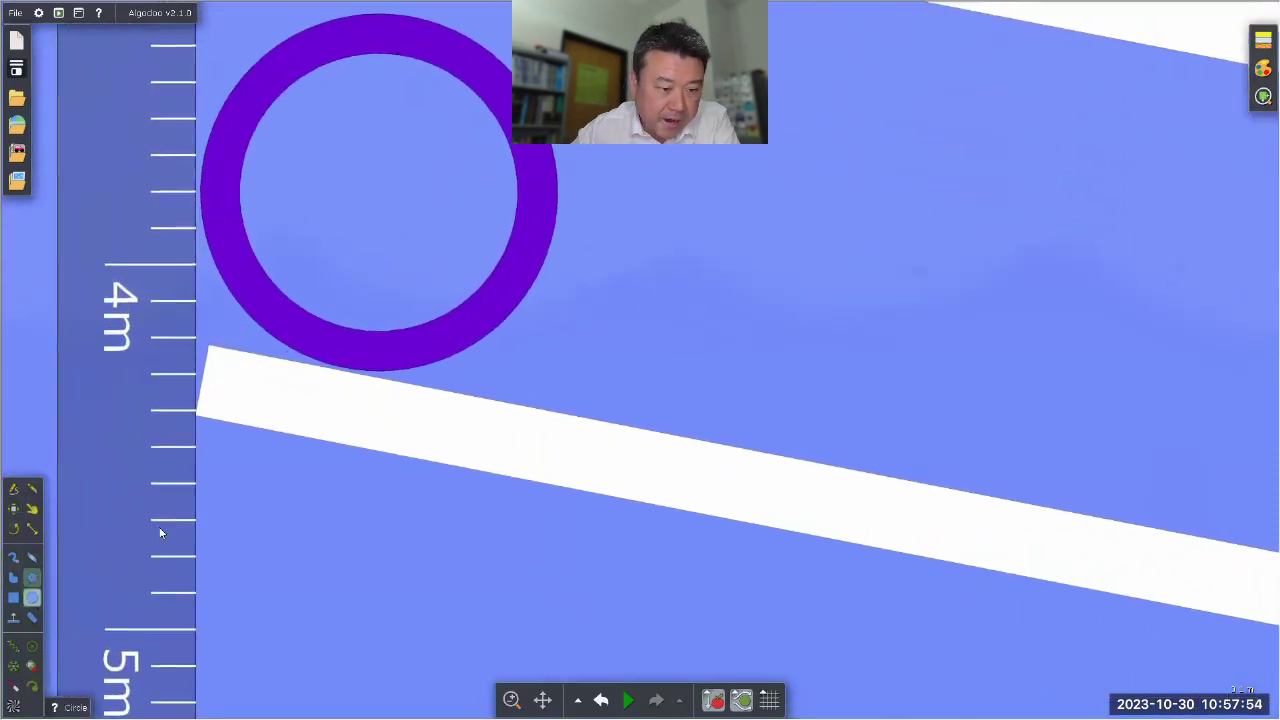
left_click_drag(657, 252, 669, 263)
right_click(657, 252)
mouse_move(737, 410)
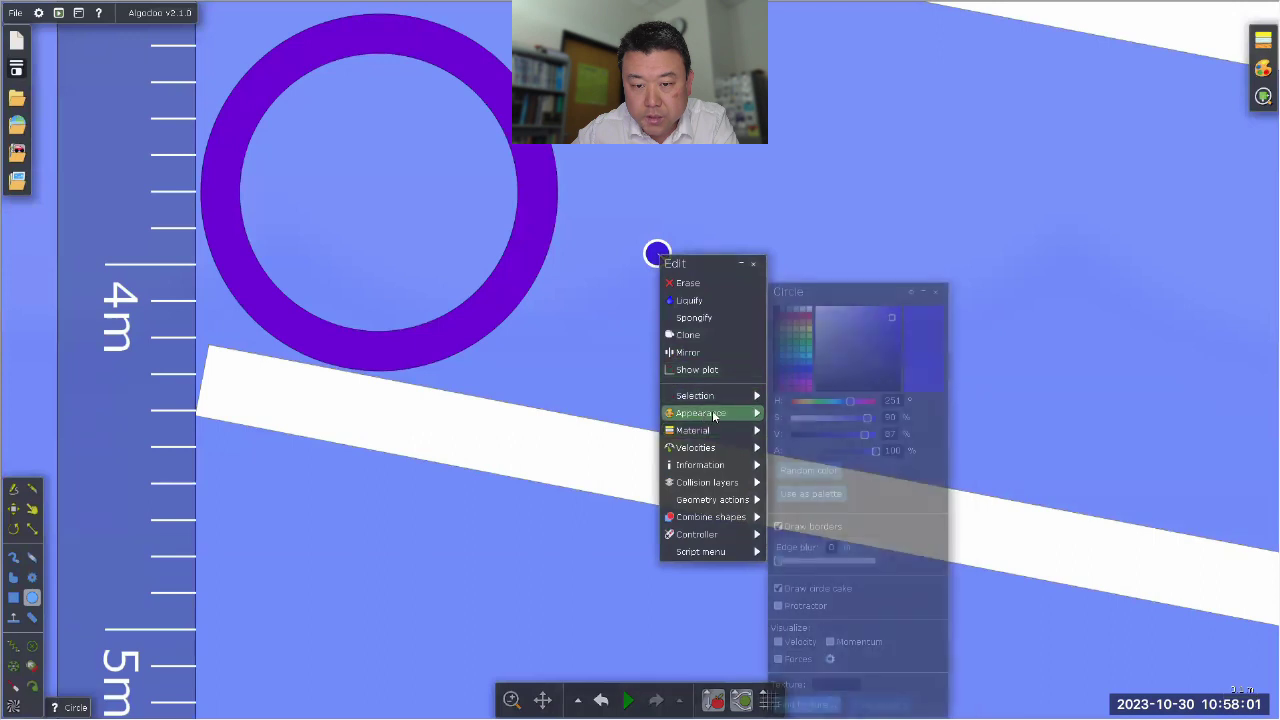
left_click(807, 332)
left_click(791, 237)
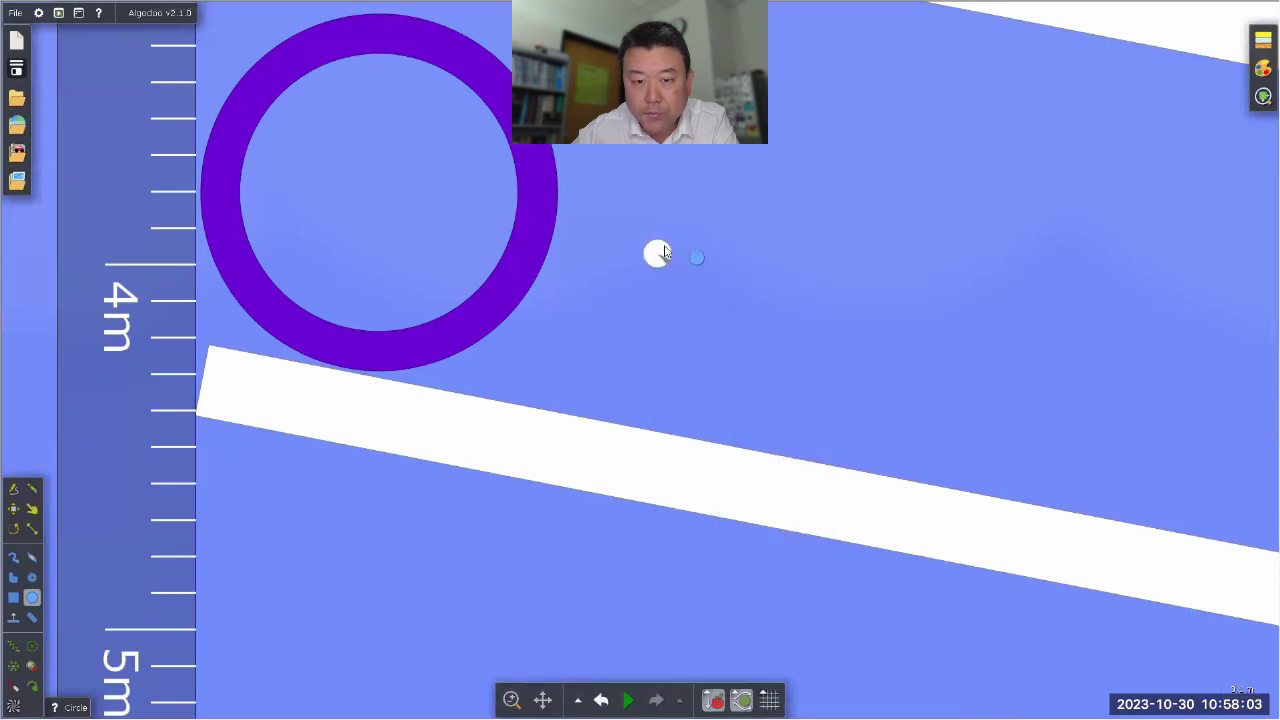
Step: Undo the accidental enlargement and place the small circle at the ring's inner bottom
left_click_drag(525, 270, 716, 253)
key("ctrl+z")
key("ctrl+z")
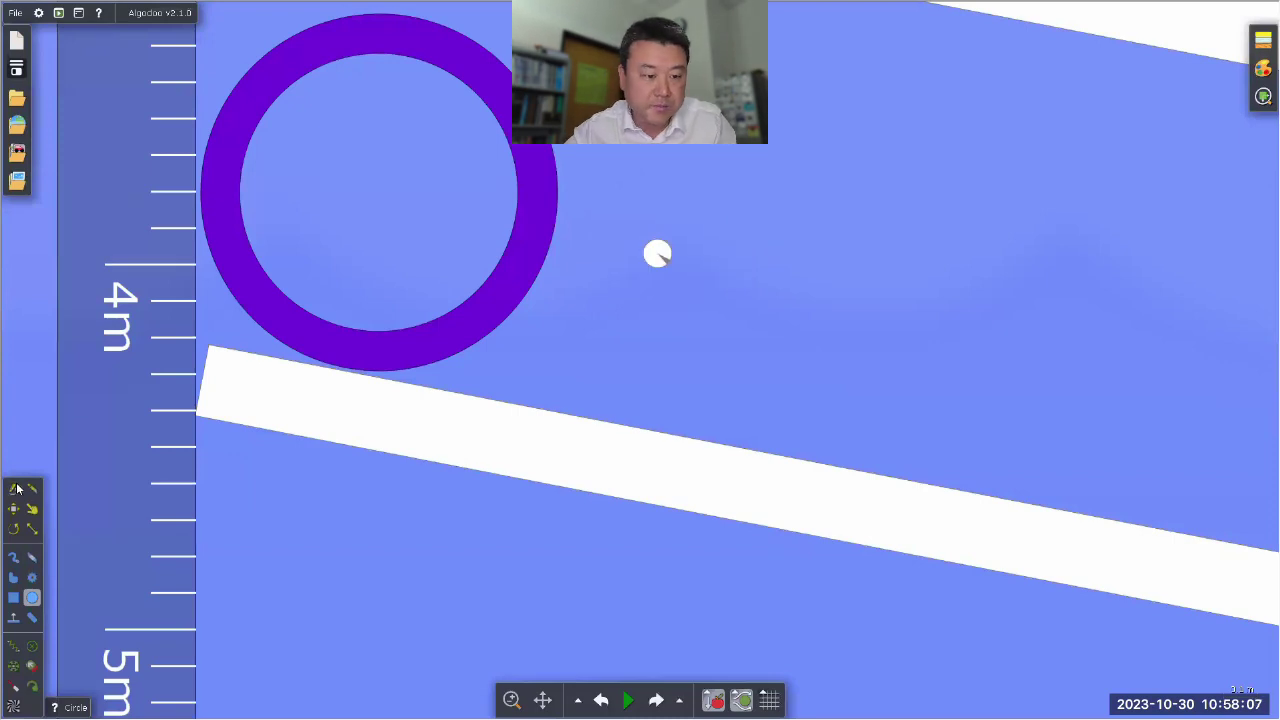
left_click(15, 506)
left_click_drag(661, 260, 378, 353)
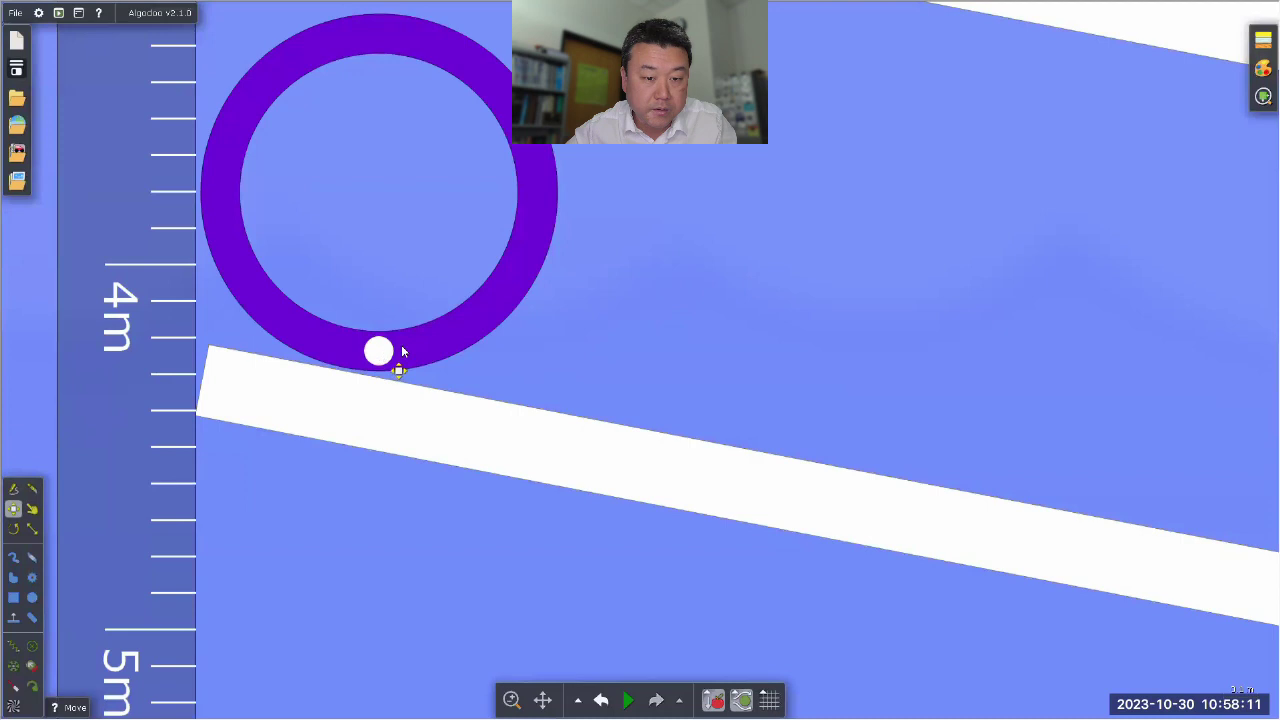
Step: Reduce the small circle's mass to 0.0010 kg in its Material settings
right_click(417, 340)
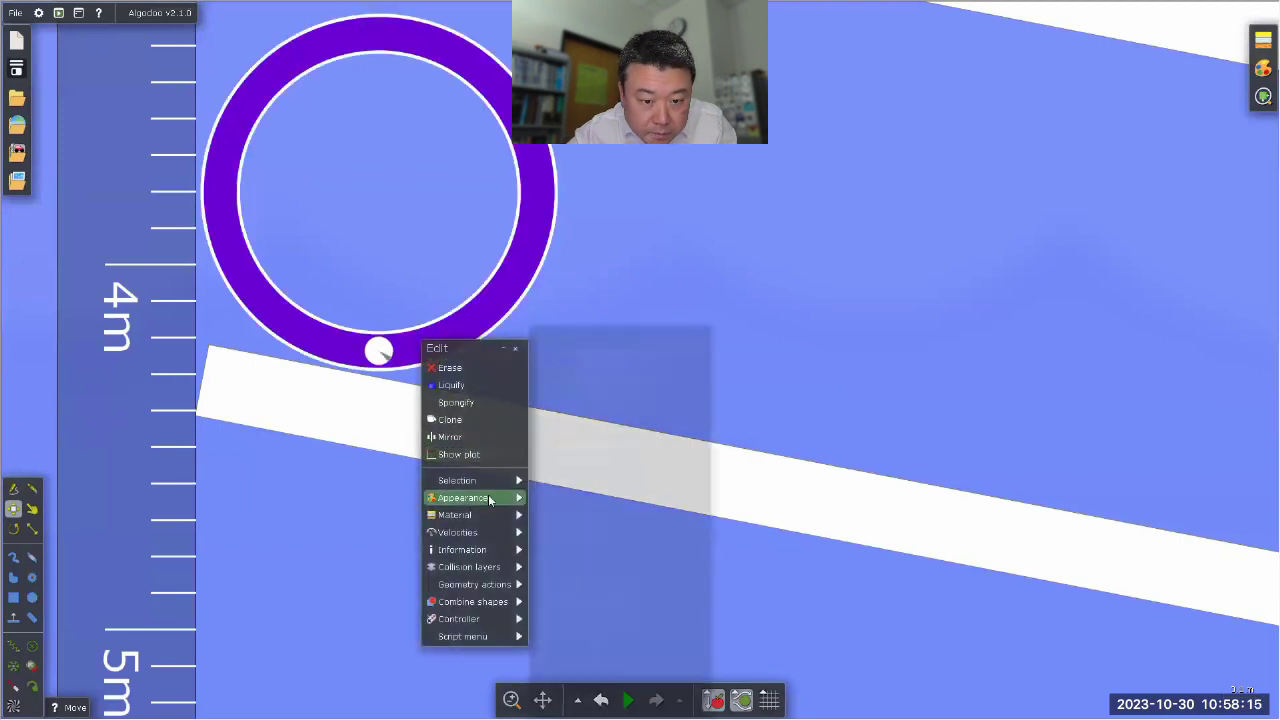
right_click(376, 353)
mouse_move(424, 523)
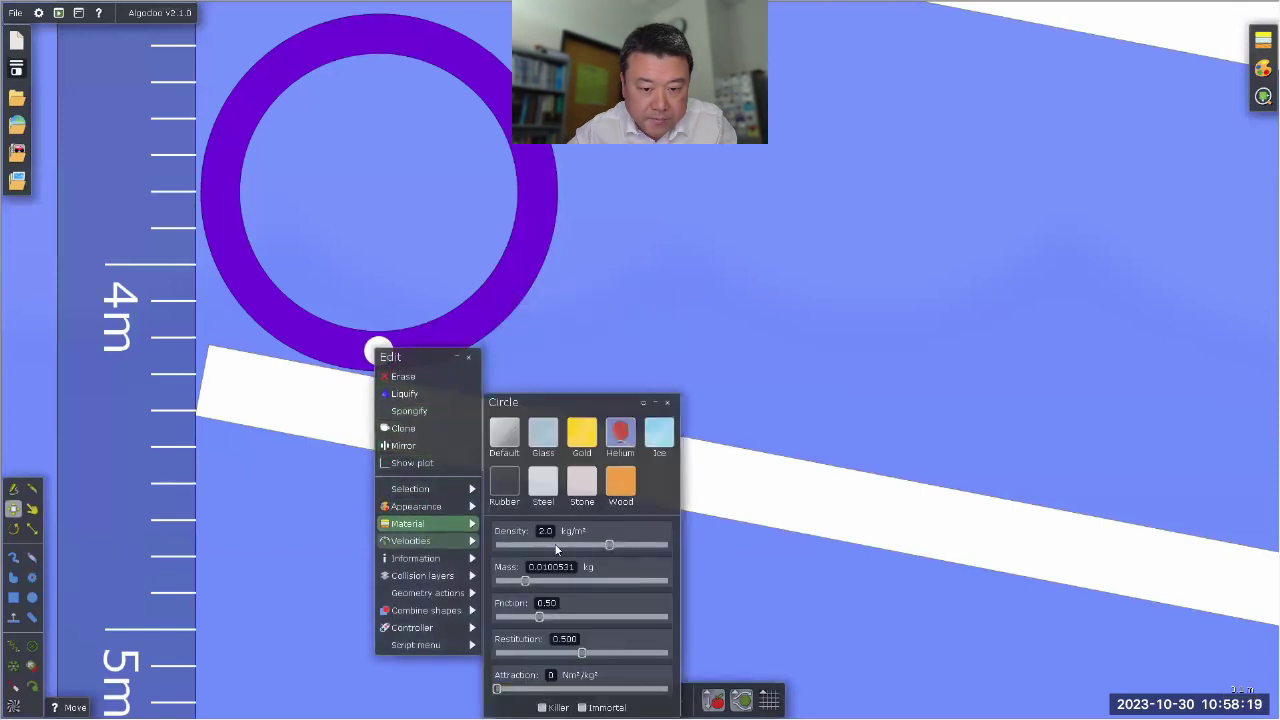
left_click_drag(522, 580, 481, 581)
left_click(712, 290)
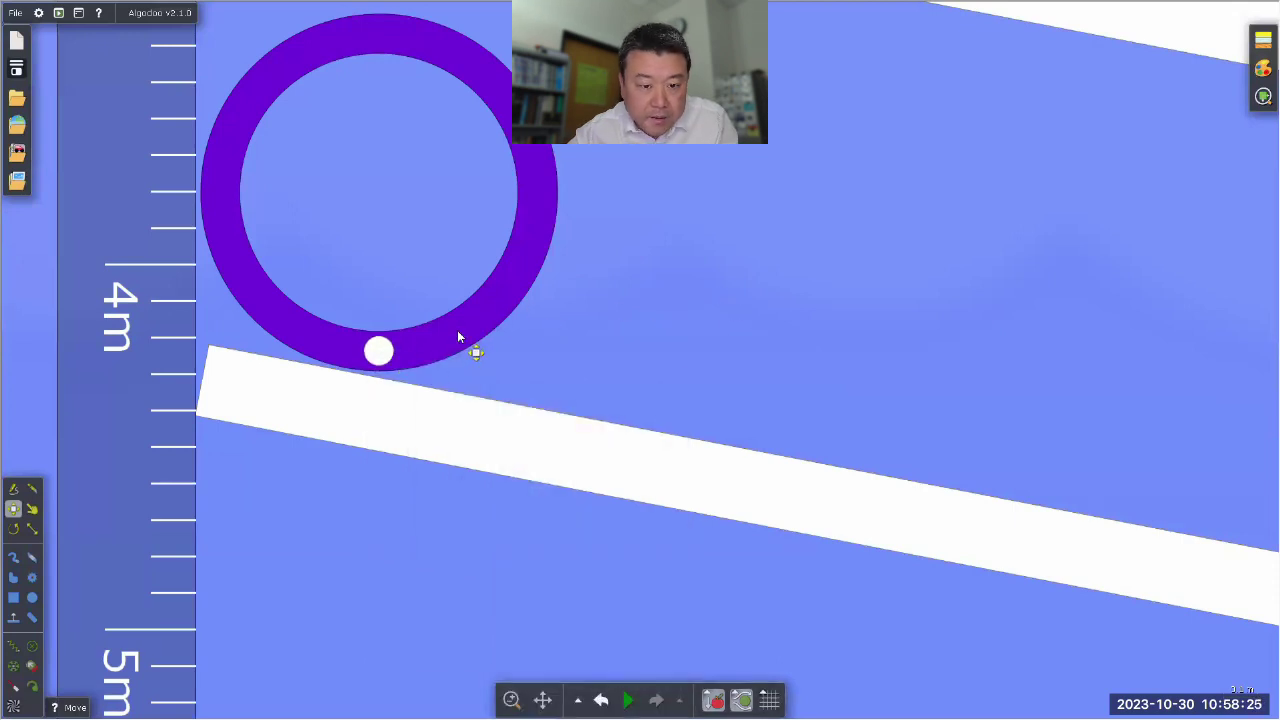
Step: Box-select the ring and small circle and glue them together
scroll(630, 330, "down", 1)
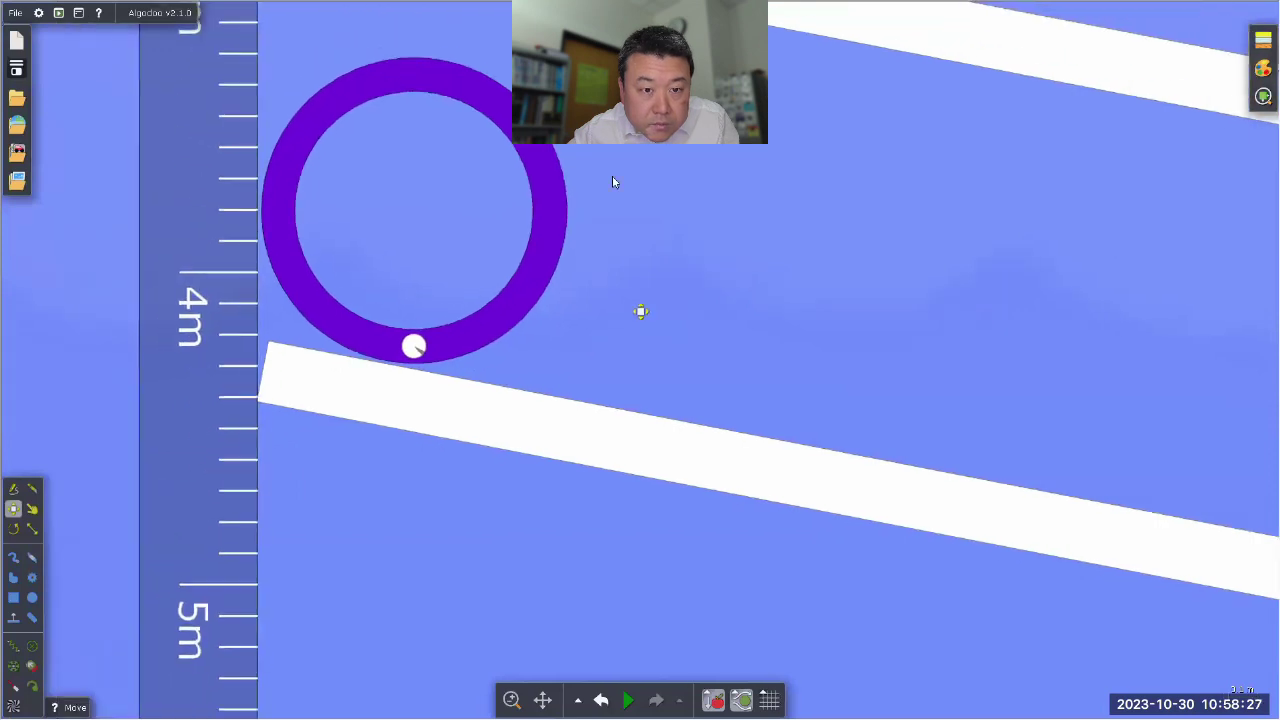
left_click_drag(616, 52, 250, 390)
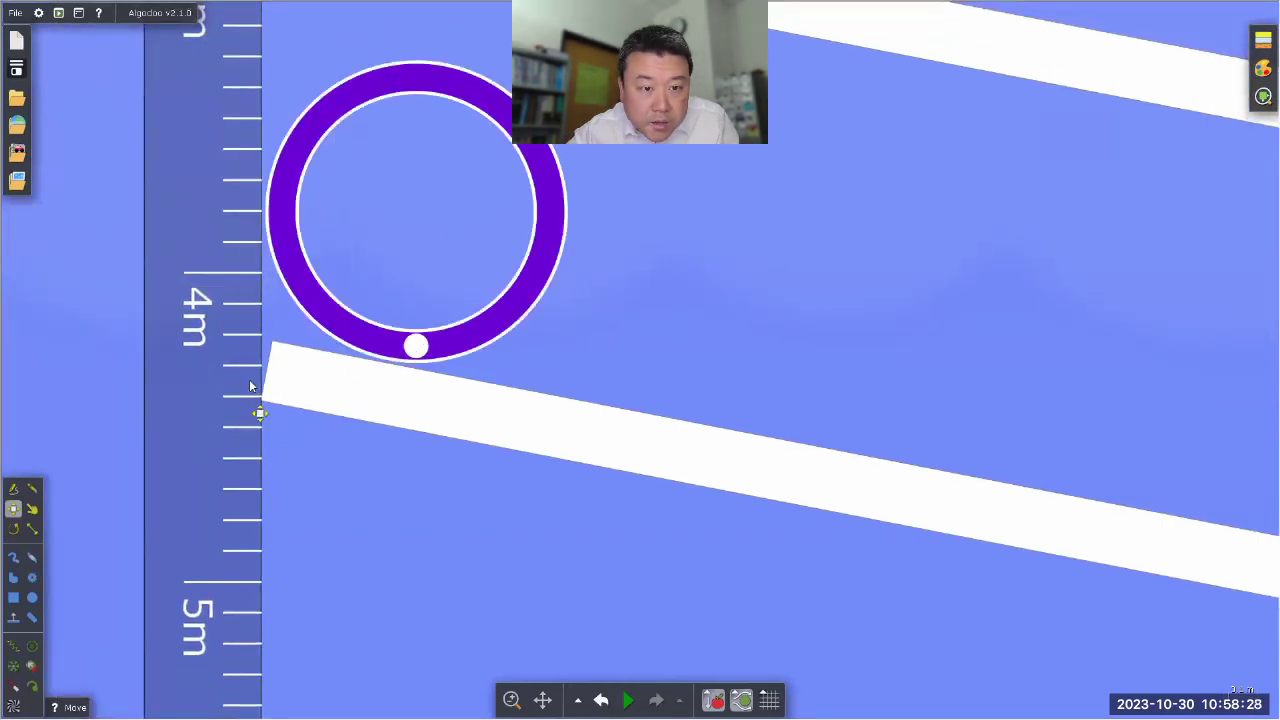
right_click(451, 327)
mouse_move(524, 556)
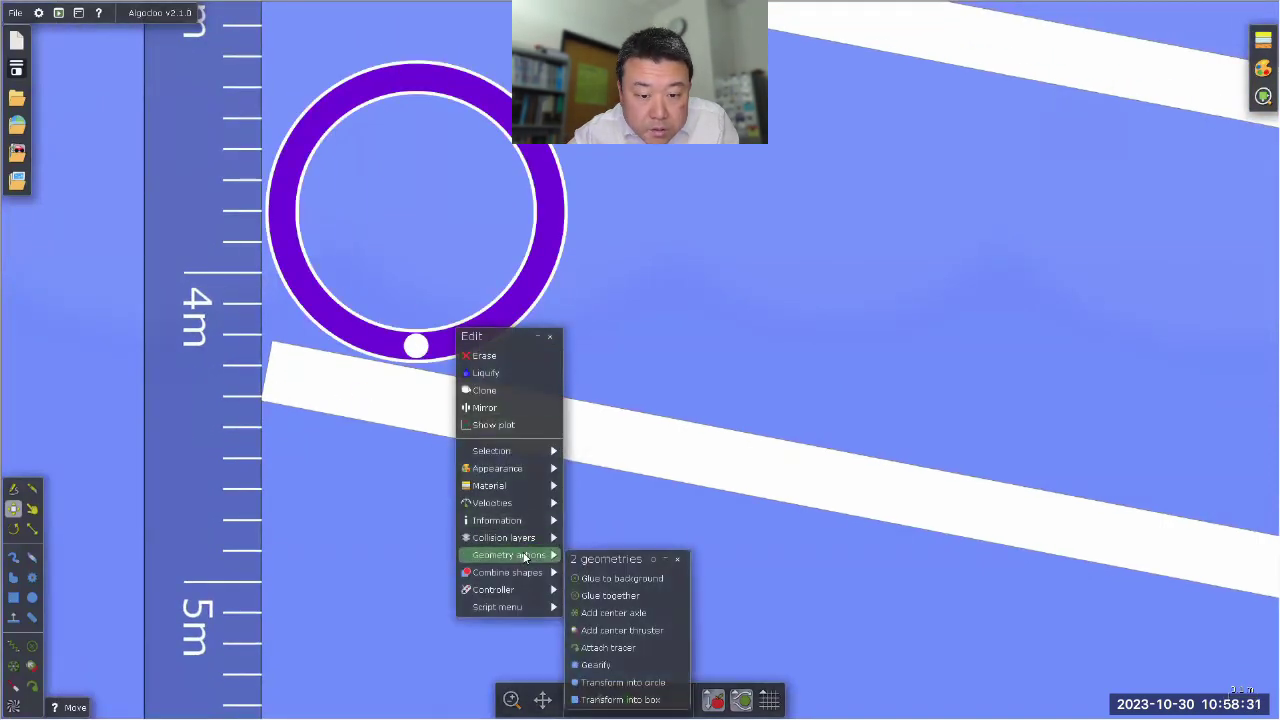
left_click(610, 595)
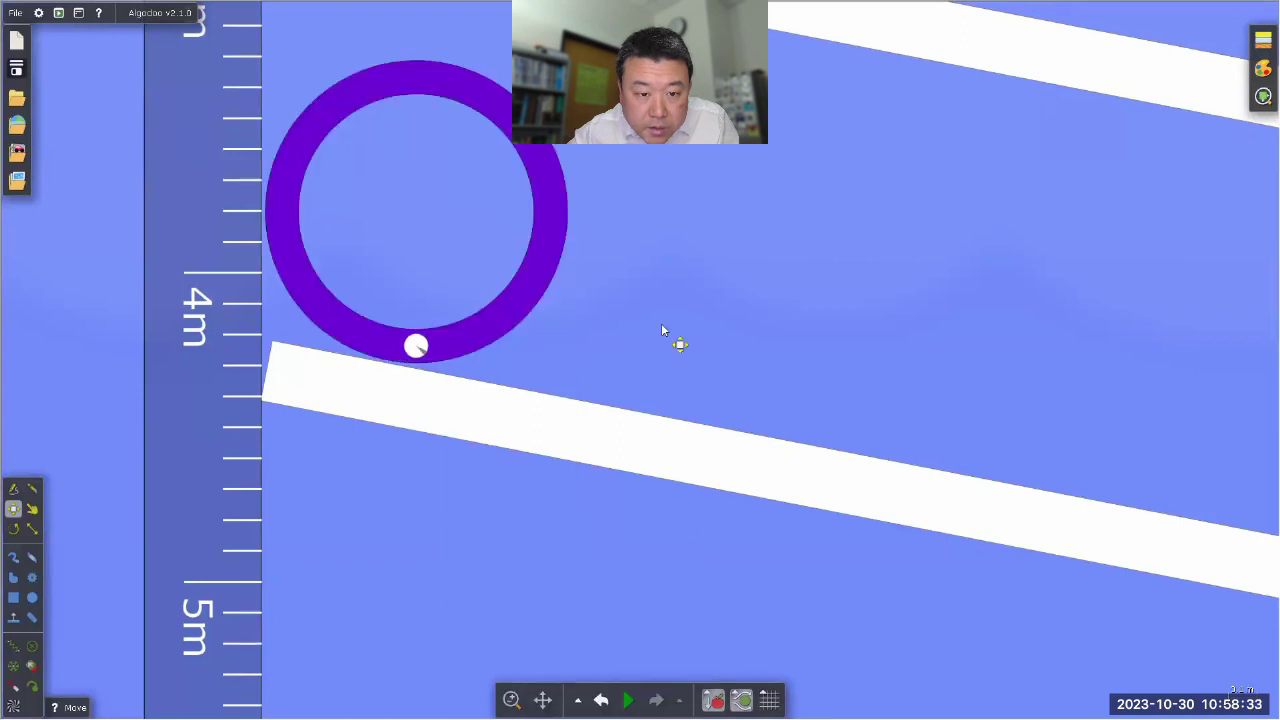
Step: Zoom and pan out to frame both inclines and the orange disk
scroll(725, 335, "down", 1)
scroll(726, 334, "down", 3)
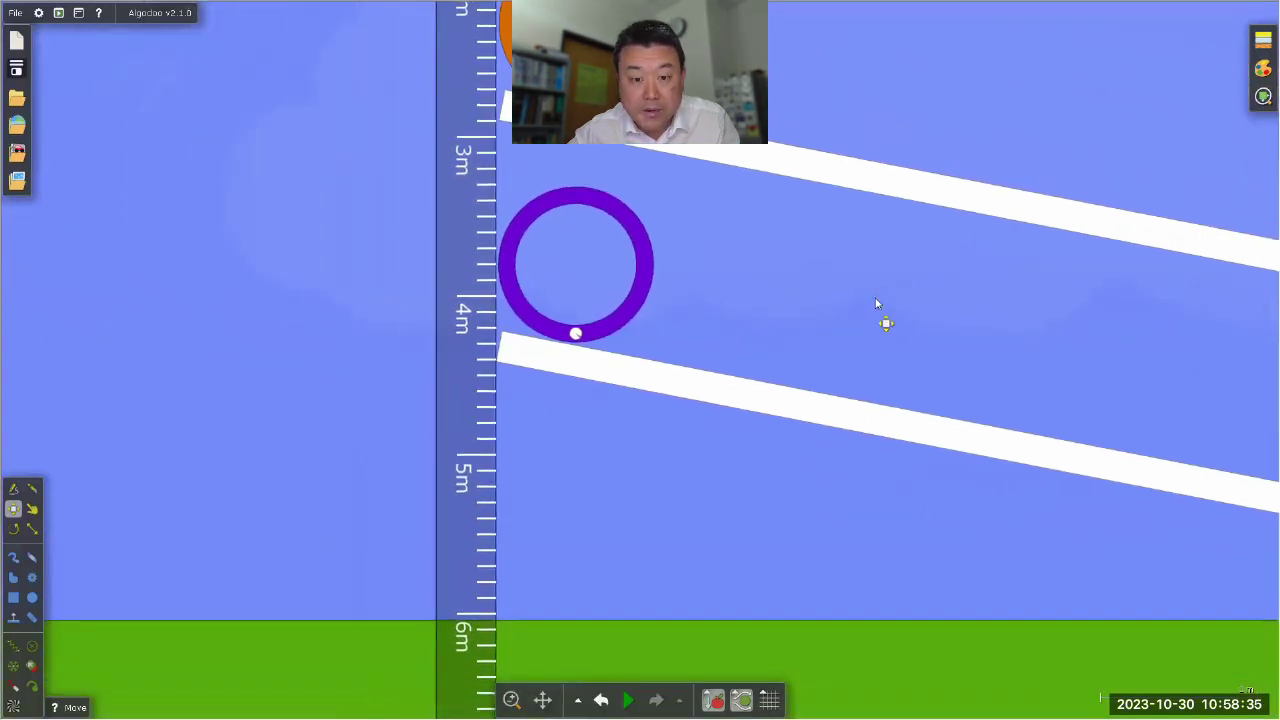
scroll(878, 300, "down", 1)
scroll(878, 297, "down", 1)
left_click_drag(890, 292, 473, 328)
scroll(476, 331, "up", 1)
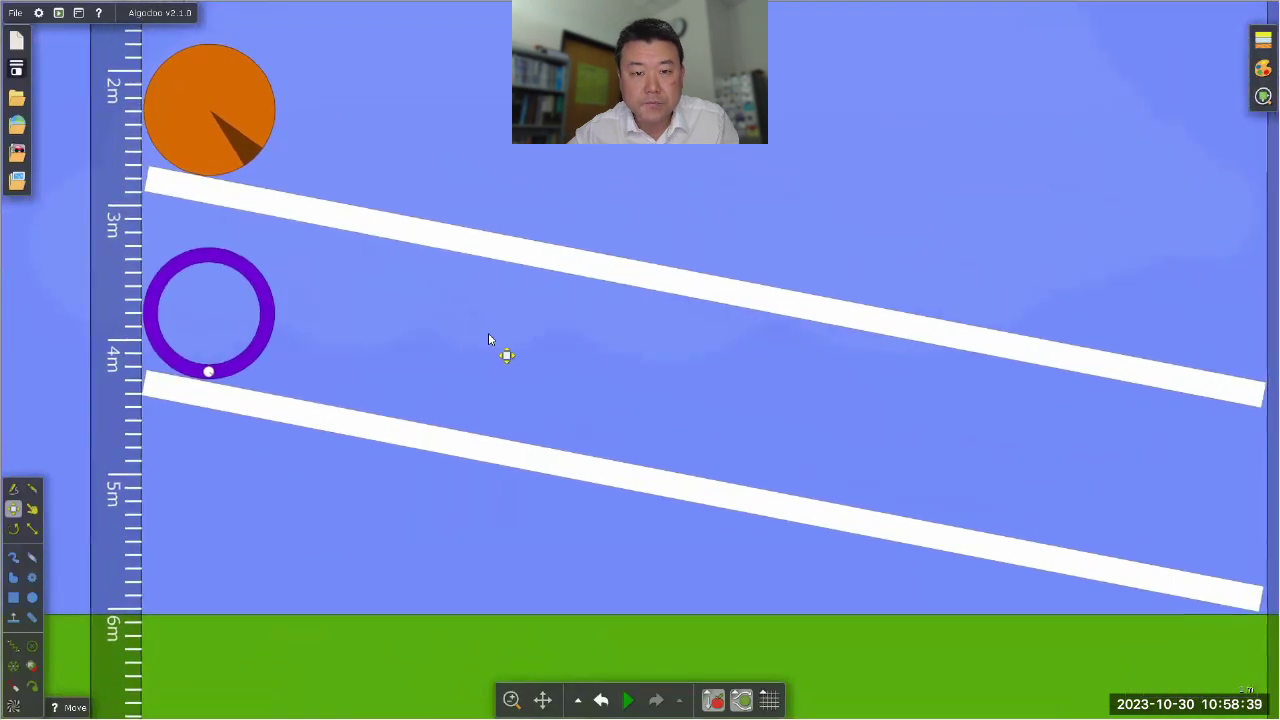
scroll(500, 345, "down", 1)
scroll(498, 357, "up", 1)
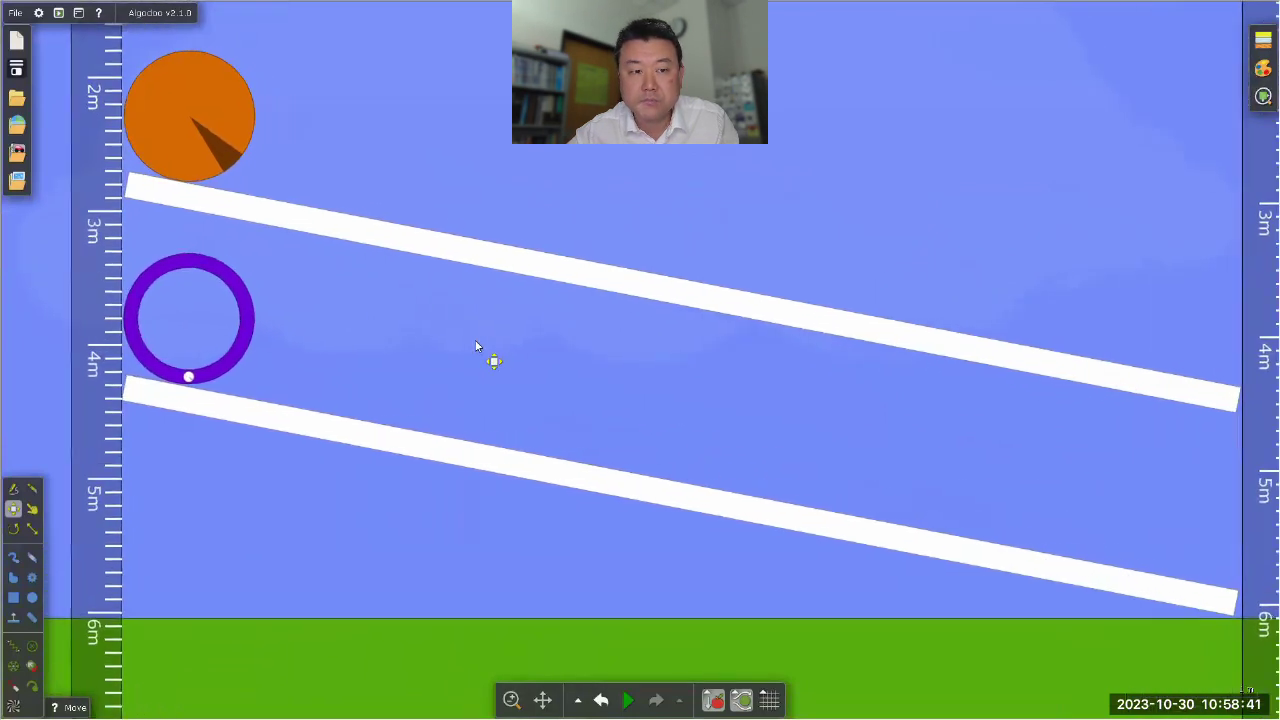
left_click_drag(502, 360, 491, 380)
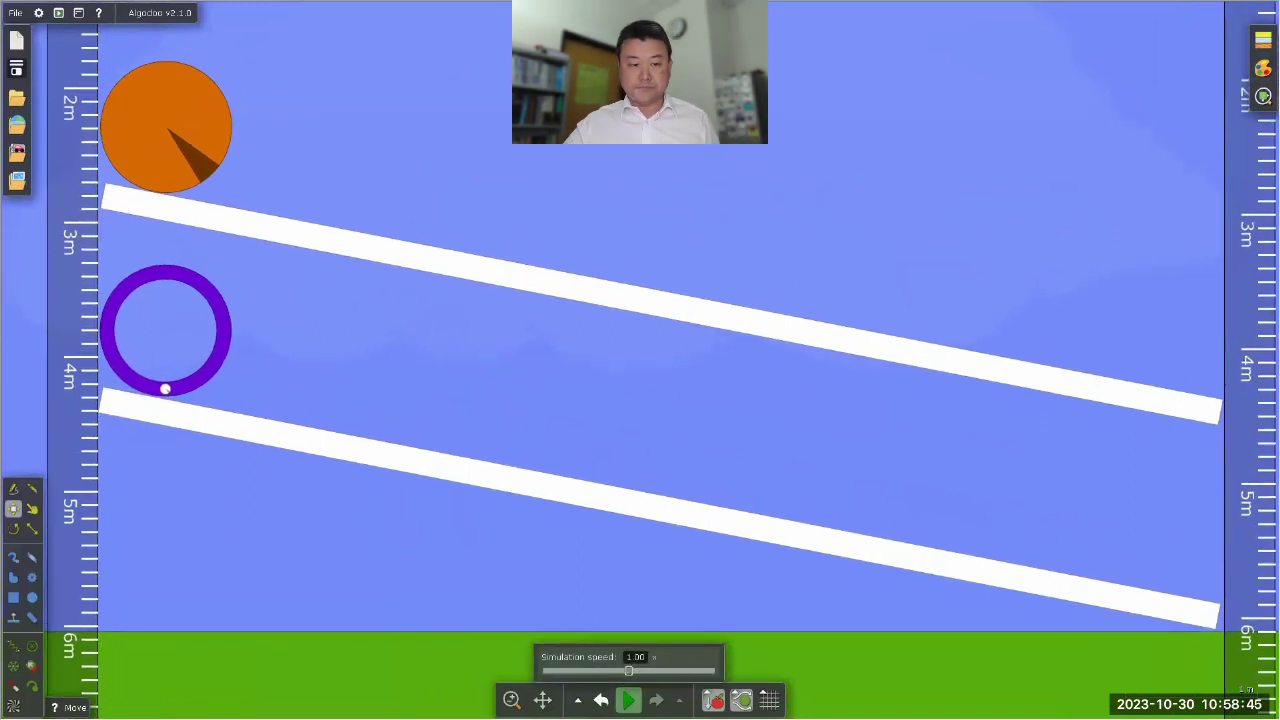
Step: Run the scene briefly, pause, and rewind the disk and ring to their incline tops
left_click(628, 700)
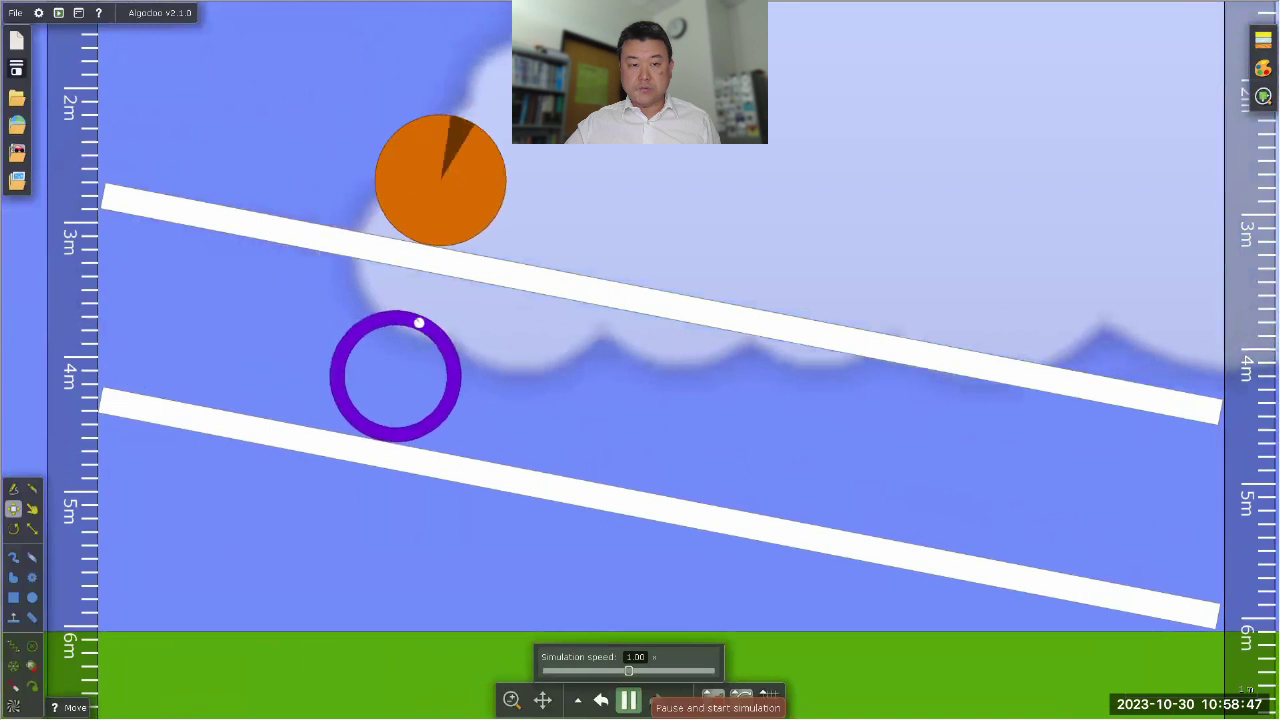
left_click(628, 700)
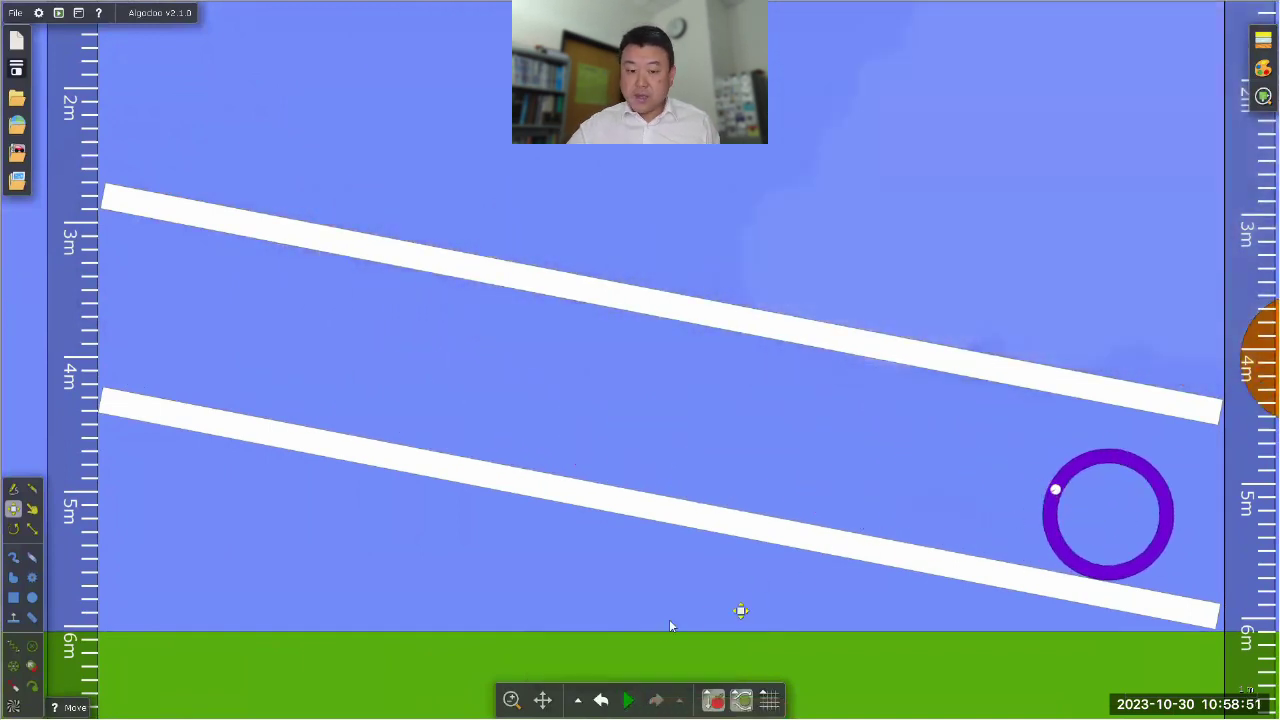
left_click(600, 700)
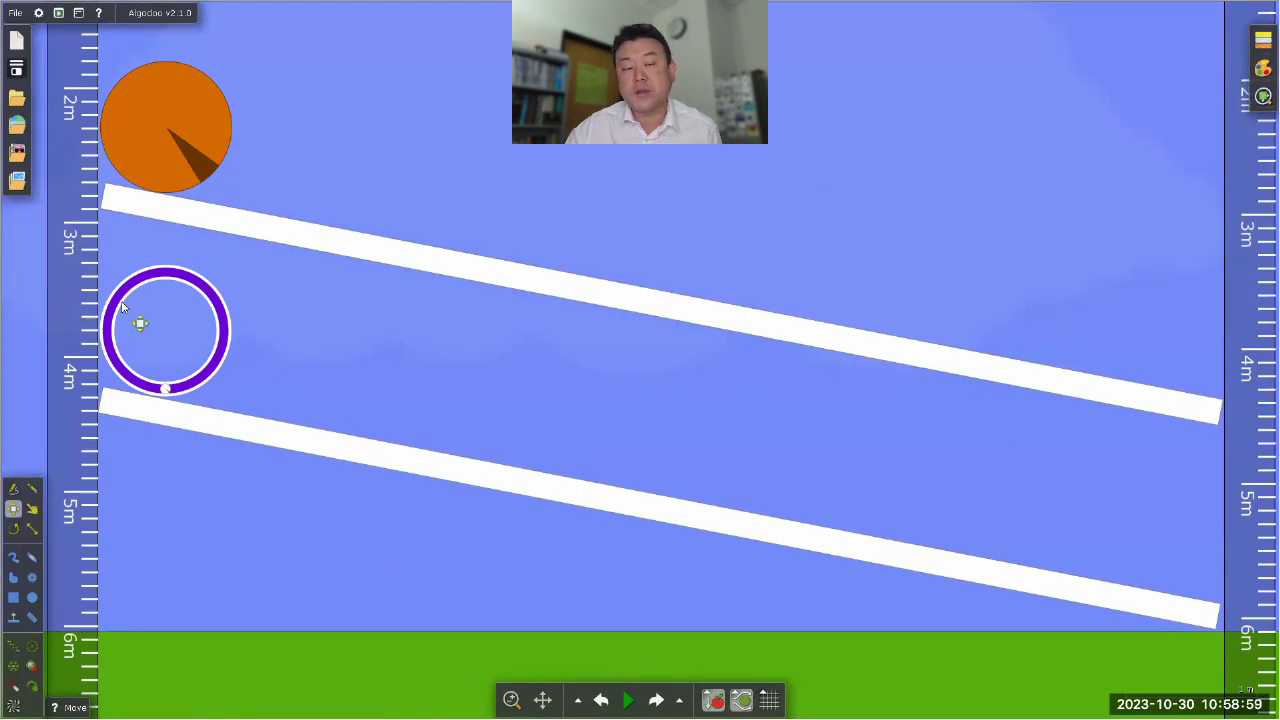
left_click(141, 133)
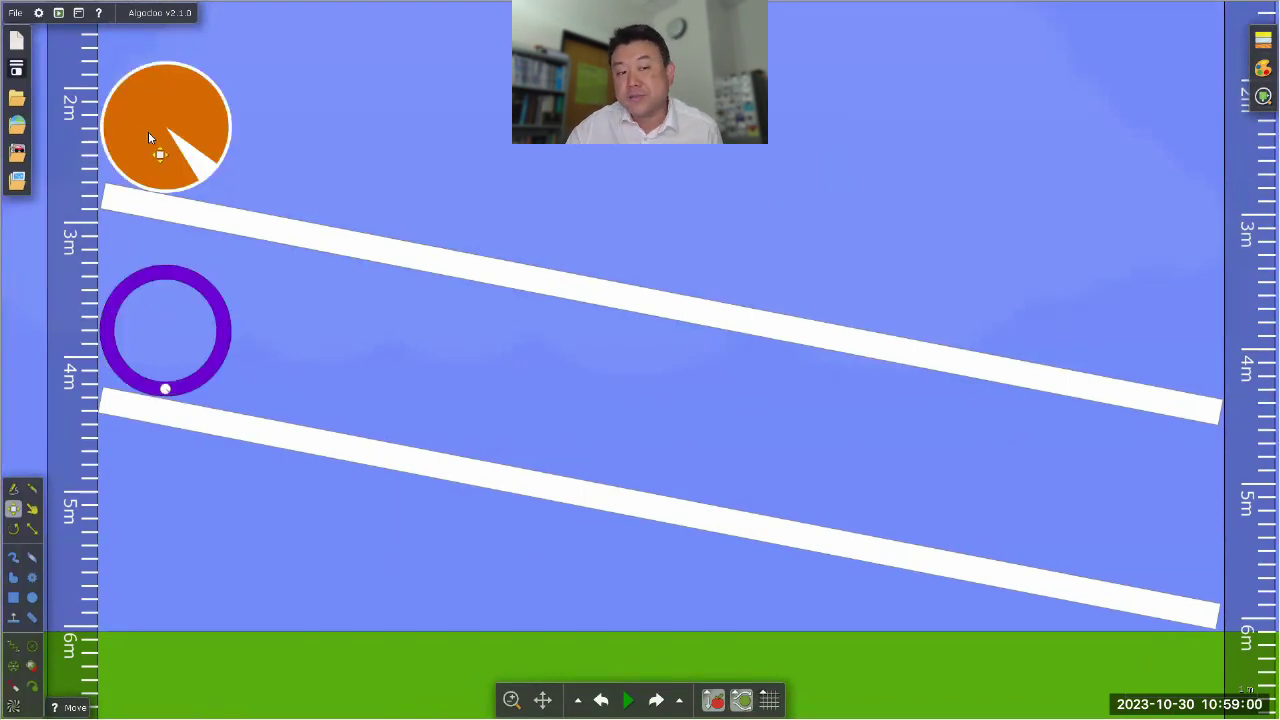
left_click(376, 95)
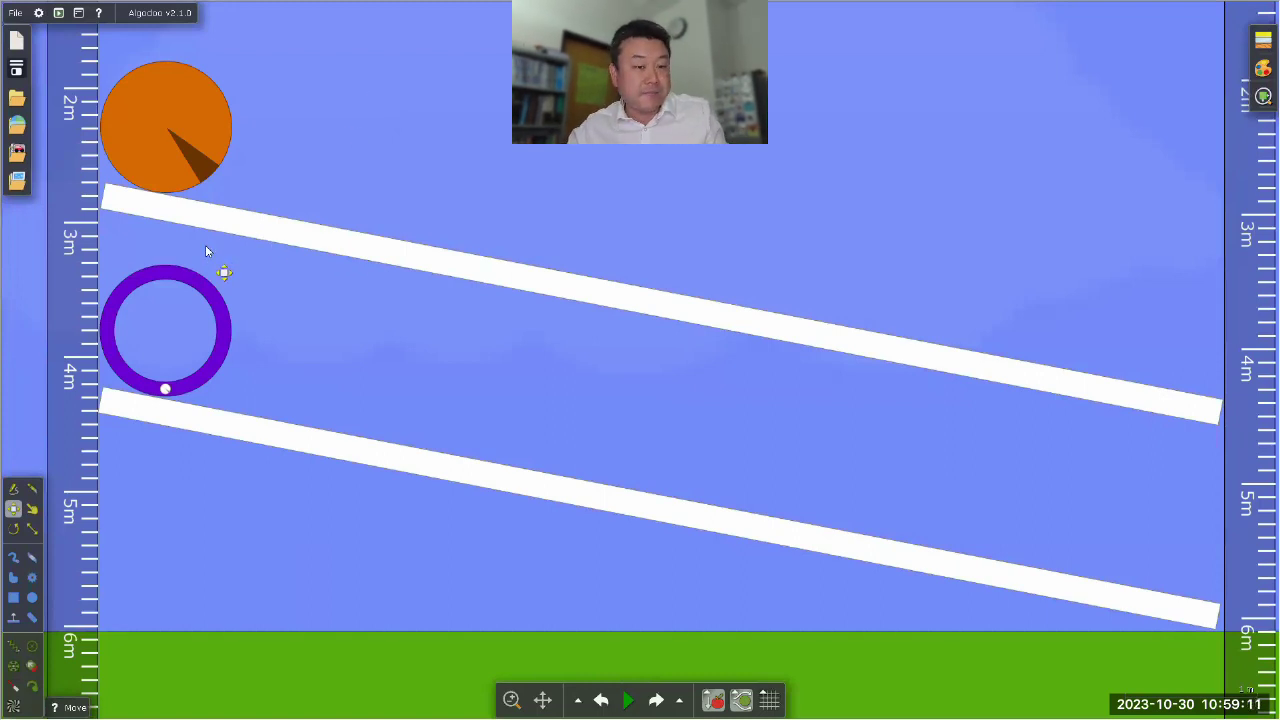
right_click(179, 162)
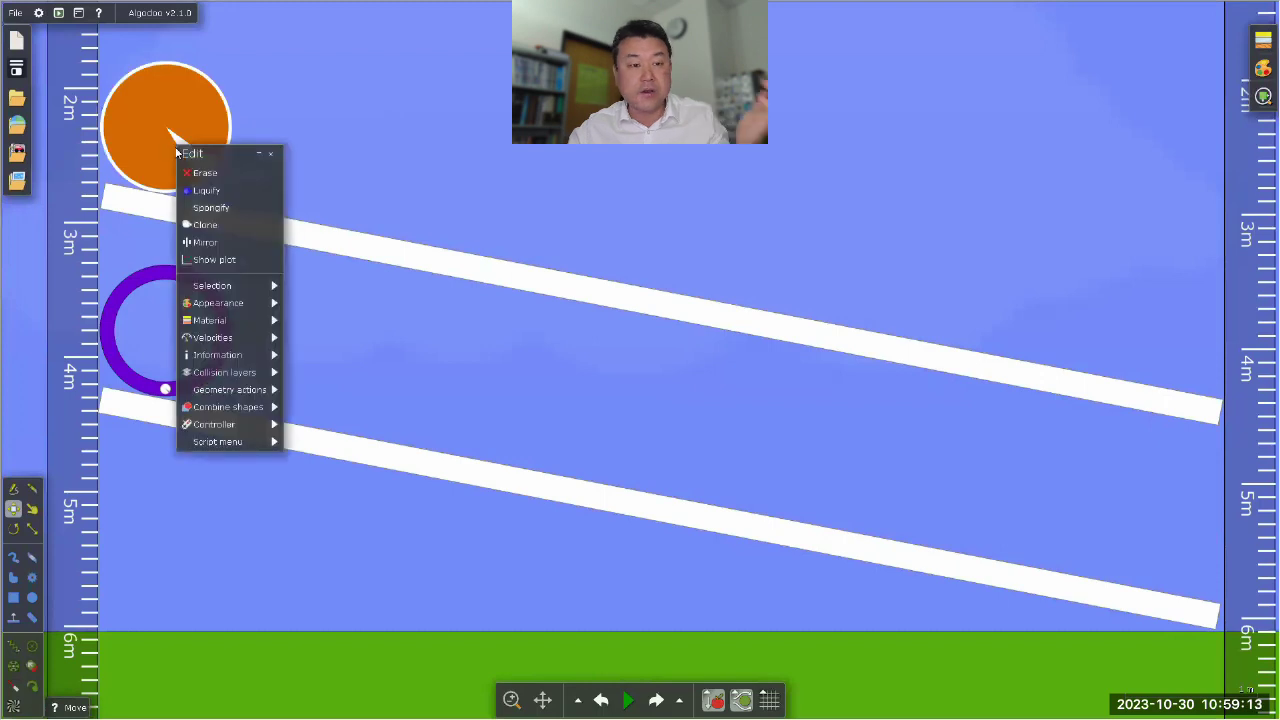
mouse_move(212, 320)
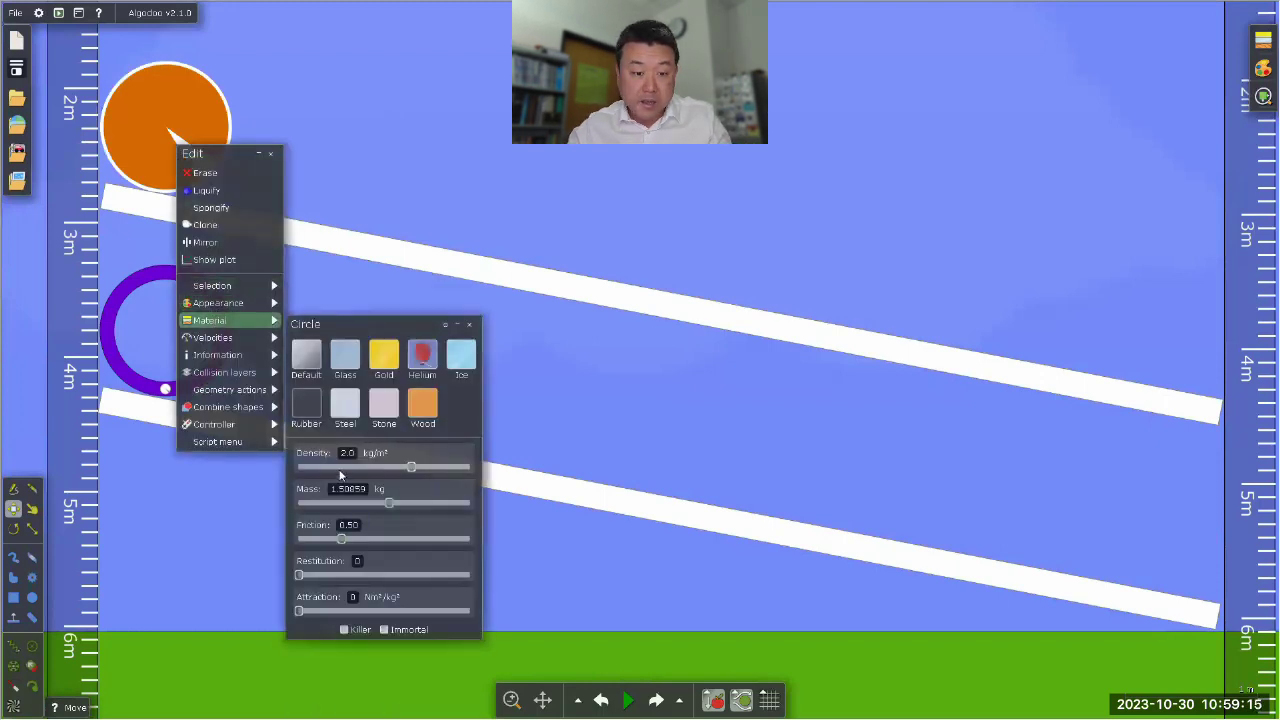
left_click(630, 172)
right_click(168, 280)
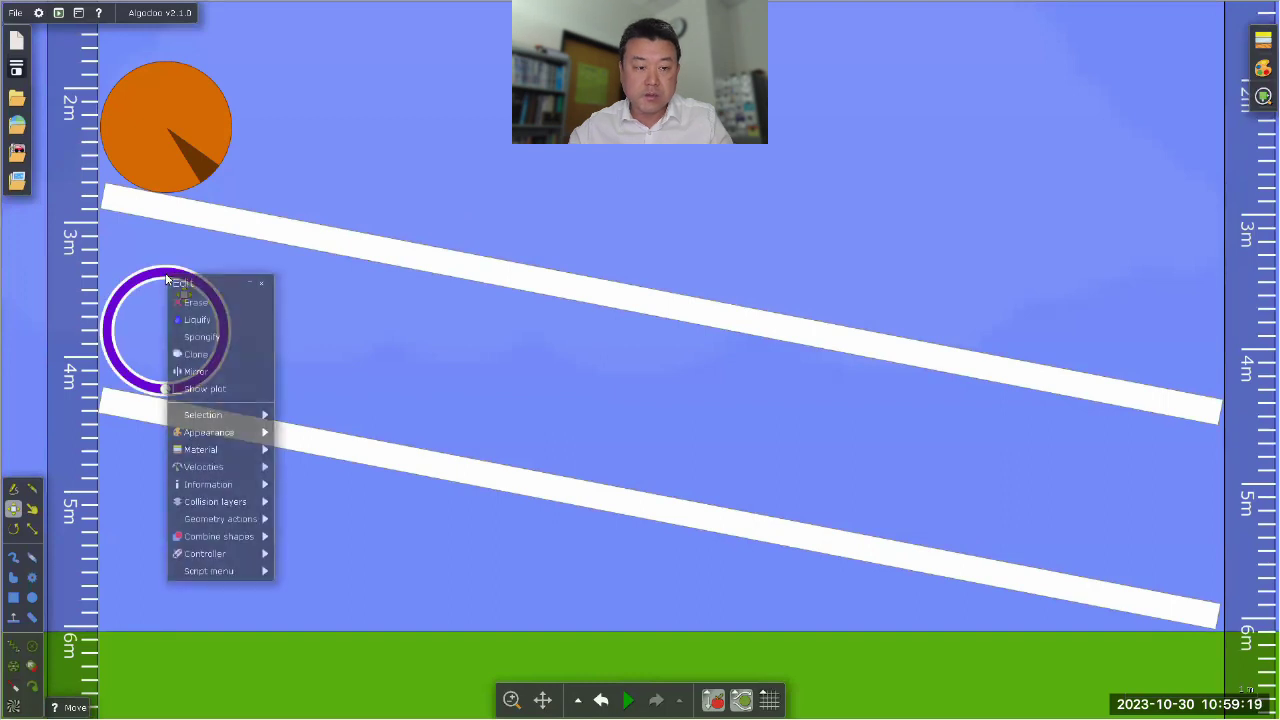
mouse_move(204, 448)
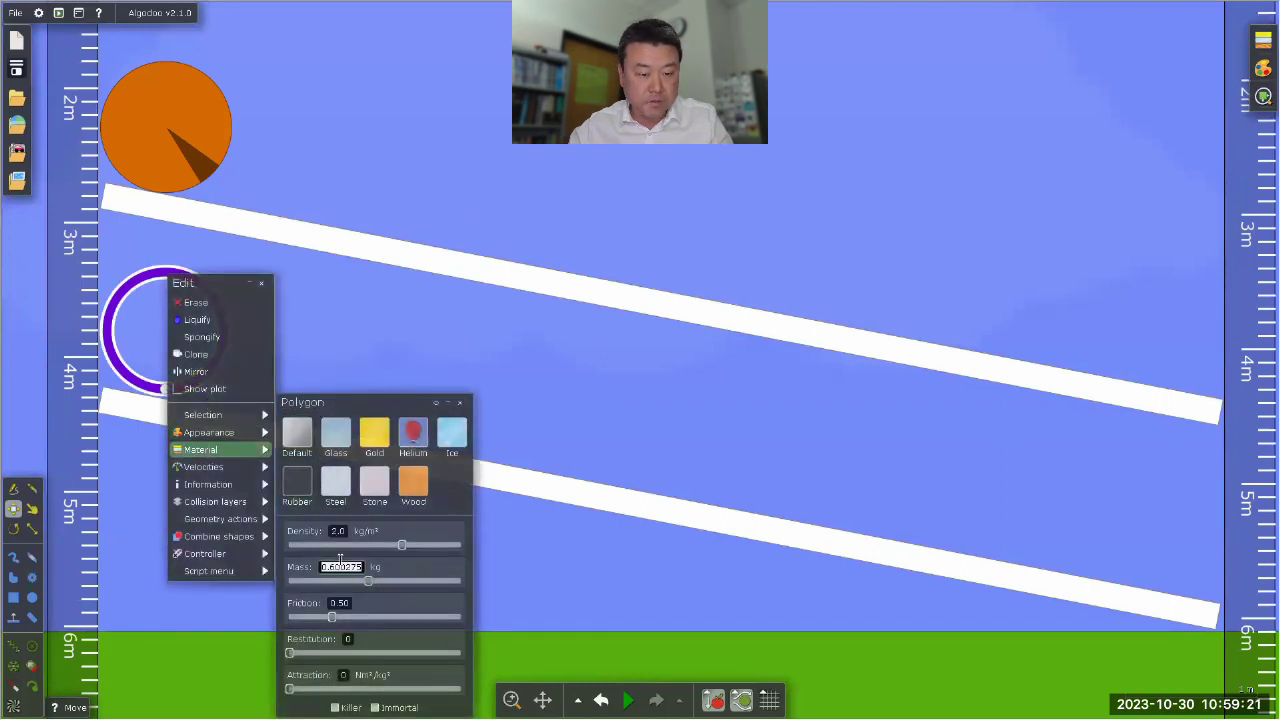
left_click(408, 351)
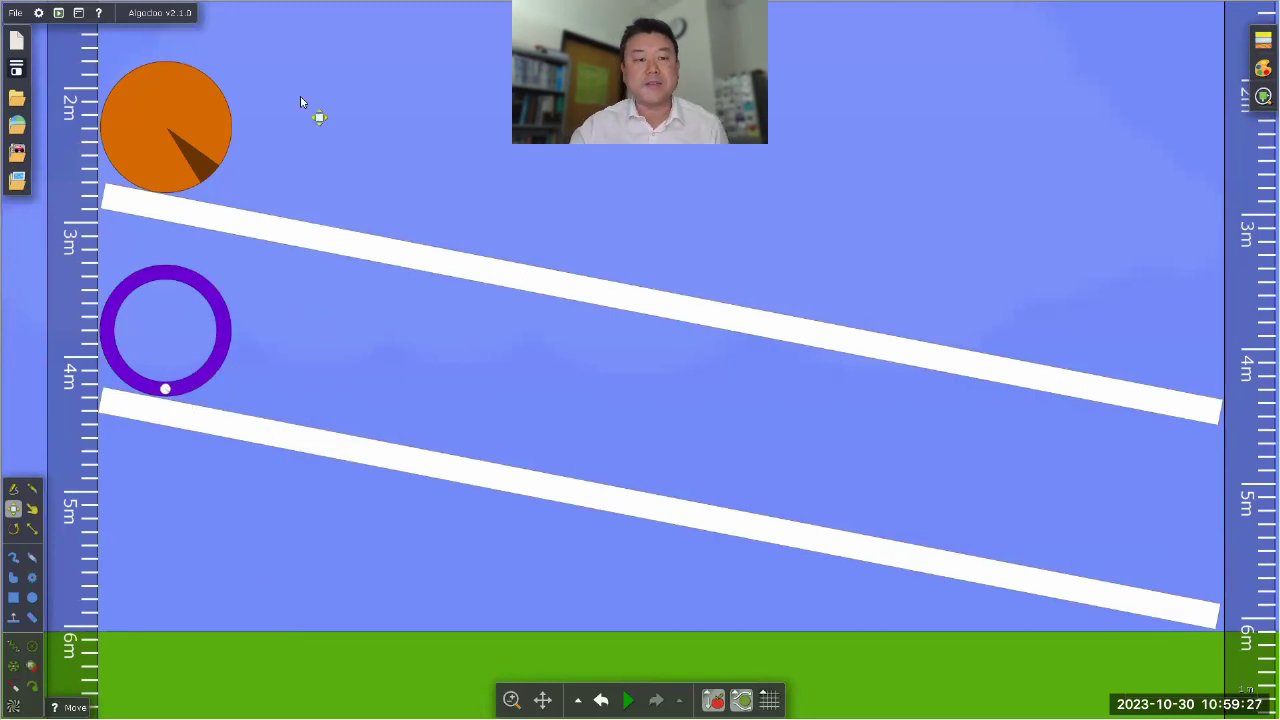
left_click(628, 700)
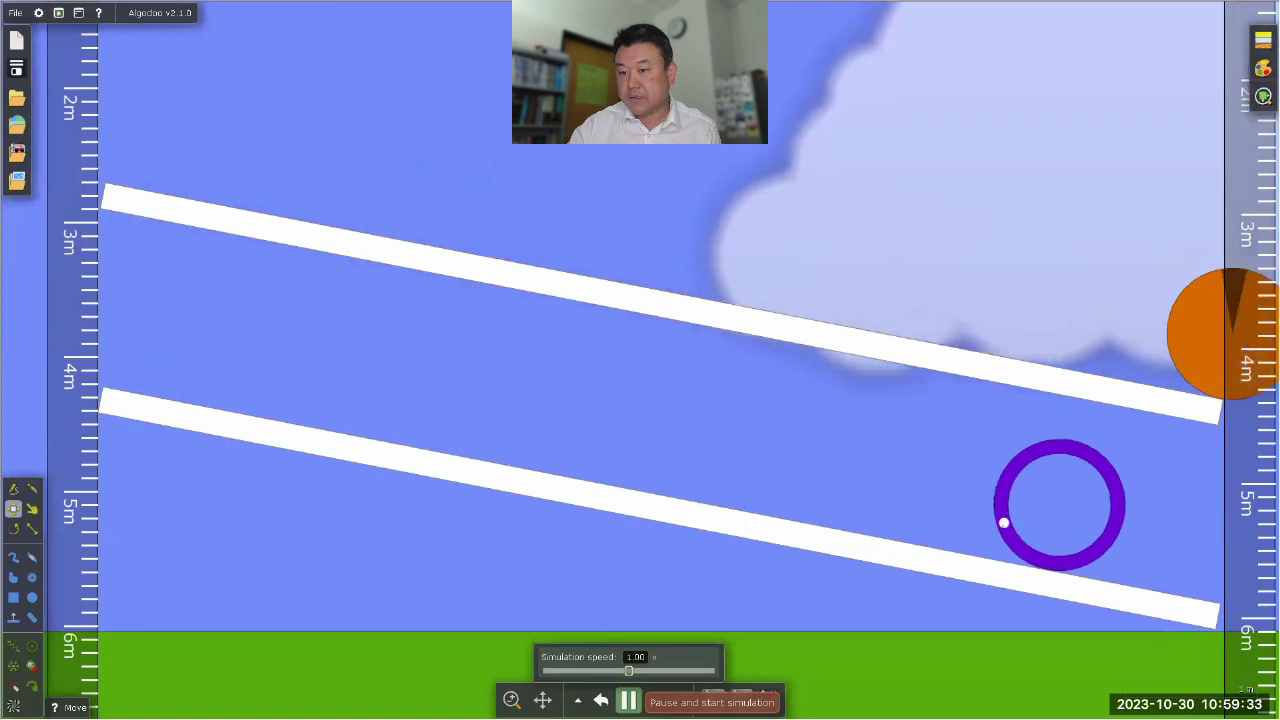
left_click(628, 700)
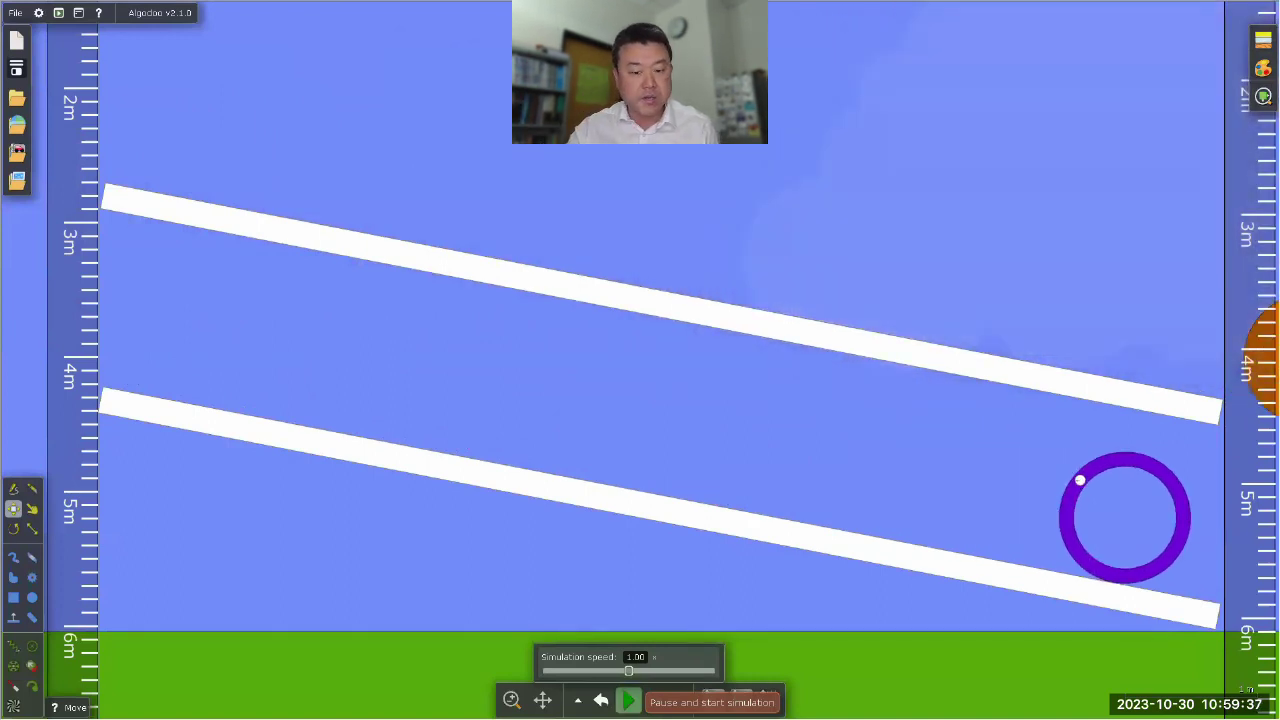
left_click(600, 700)
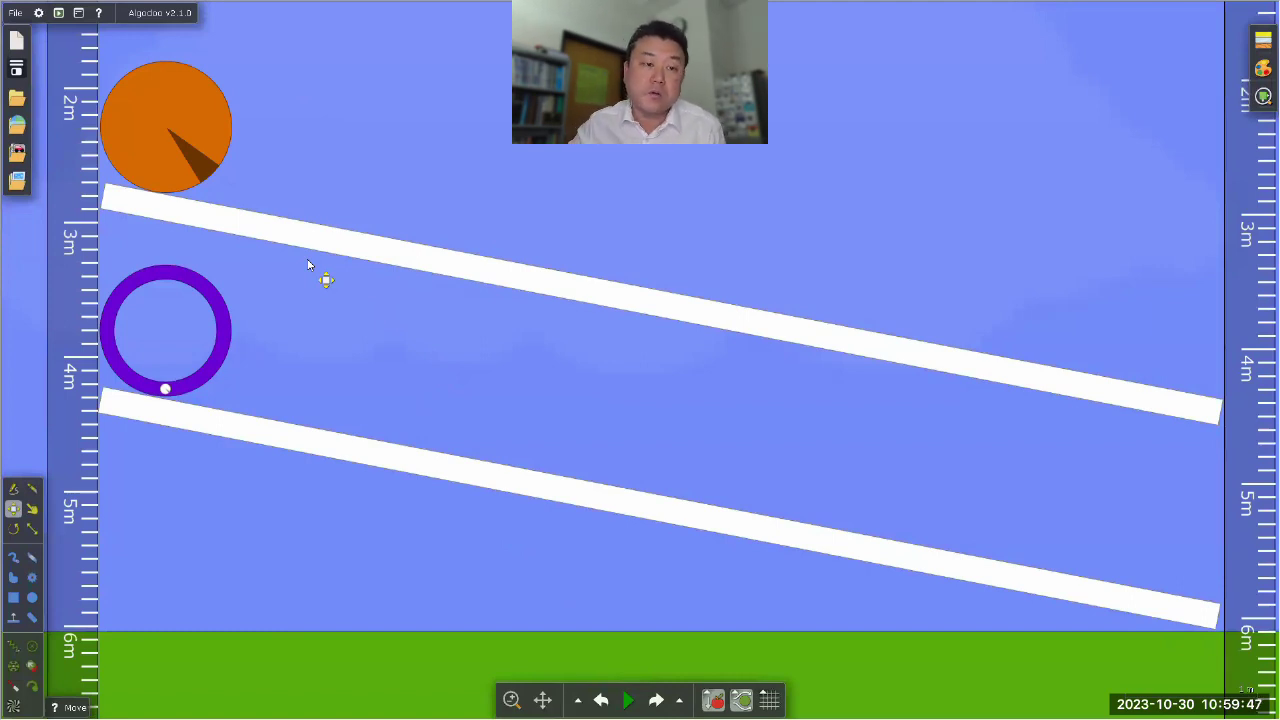
Step: Select the orange disc and the purple ring alternately, twice each
left_click(178, 136)
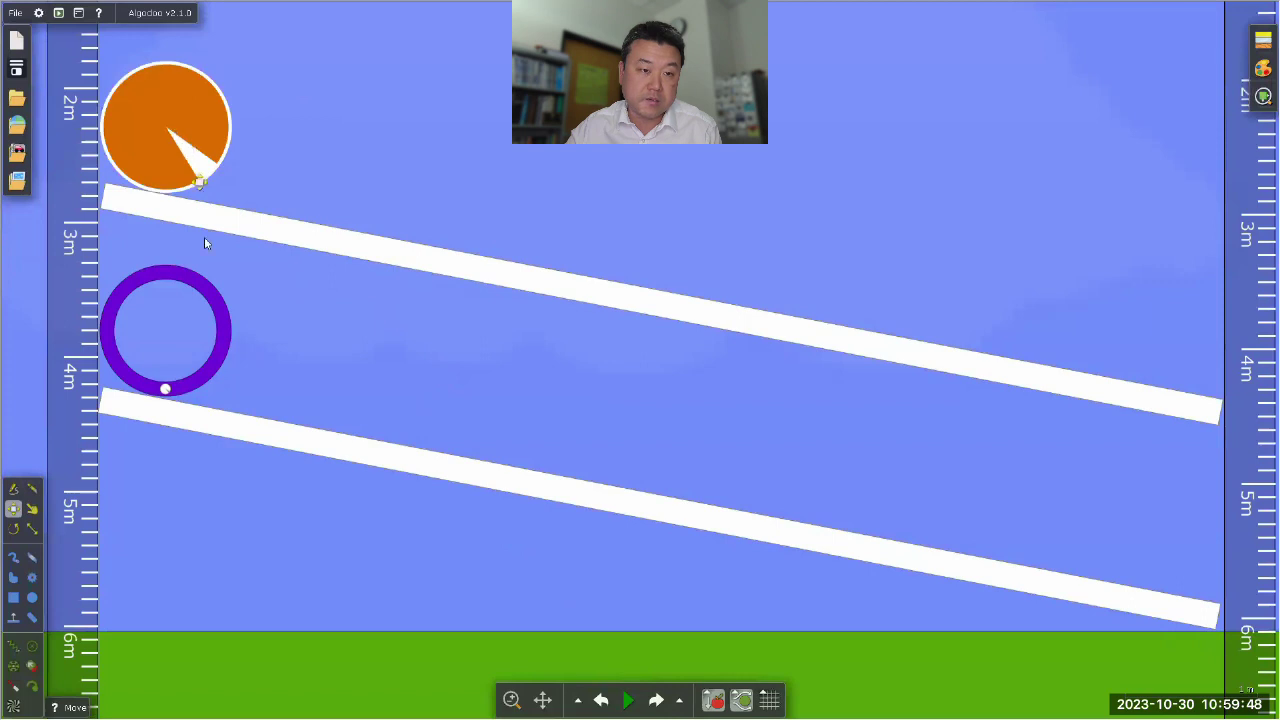
left_click(212, 306)
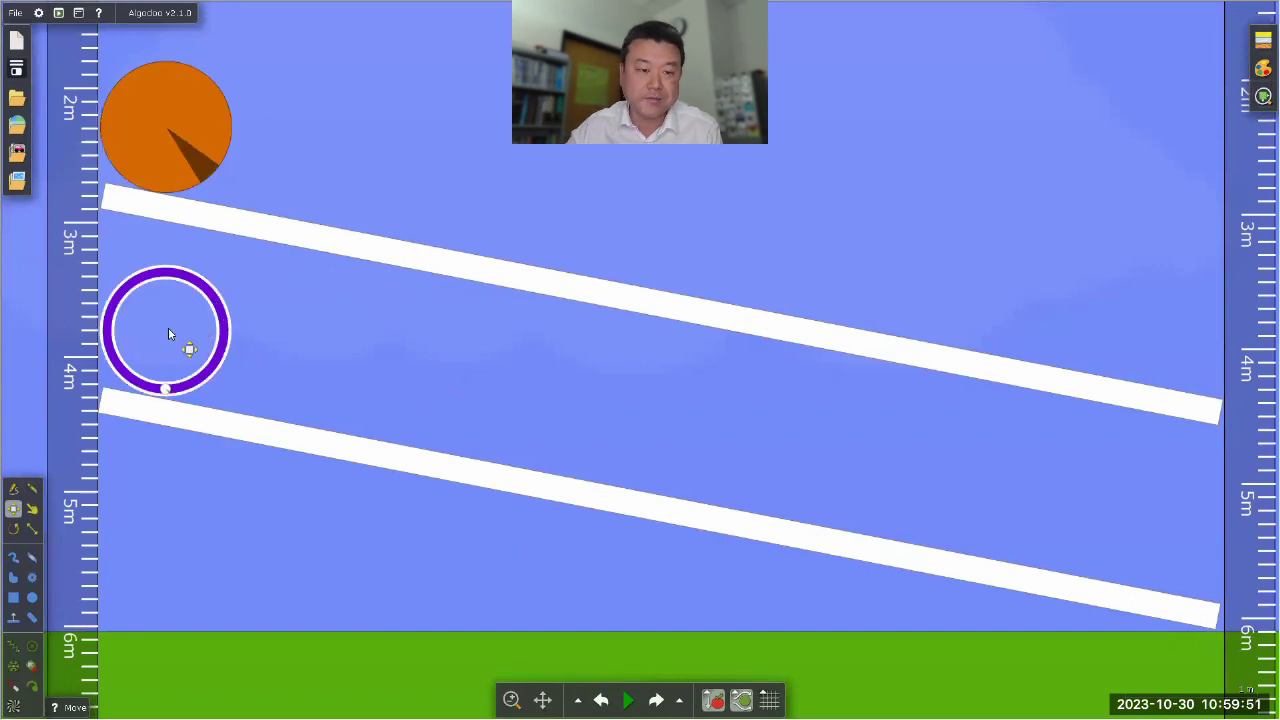
left_click(168, 127)
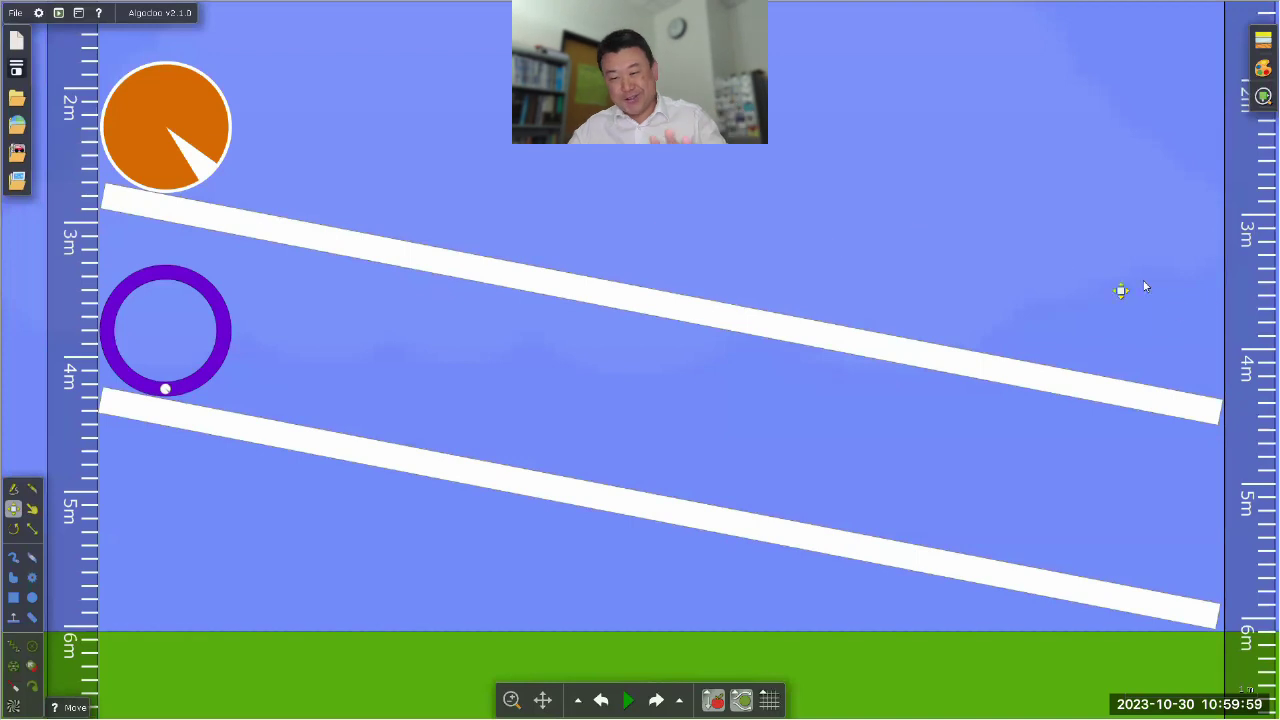
left_click(222, 330)
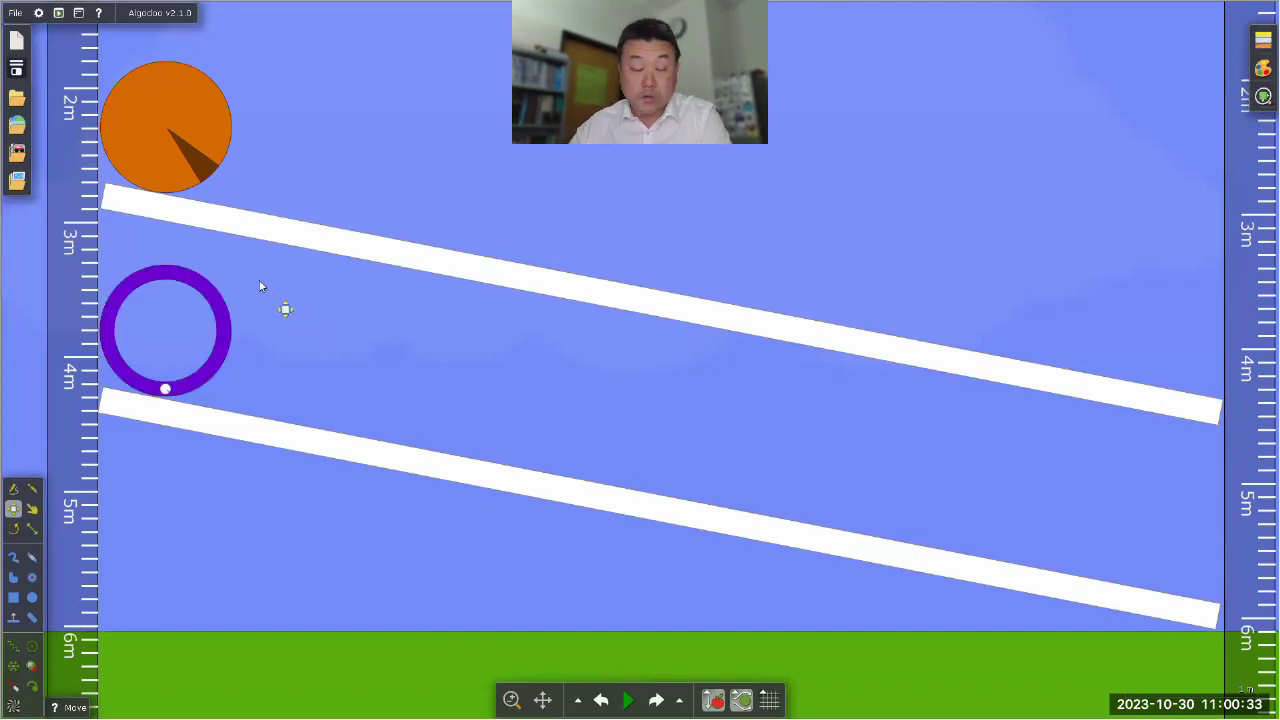
Step: Check the Material friction of the orange disc and purple ring, both at 0.50
right_click(162, 143)
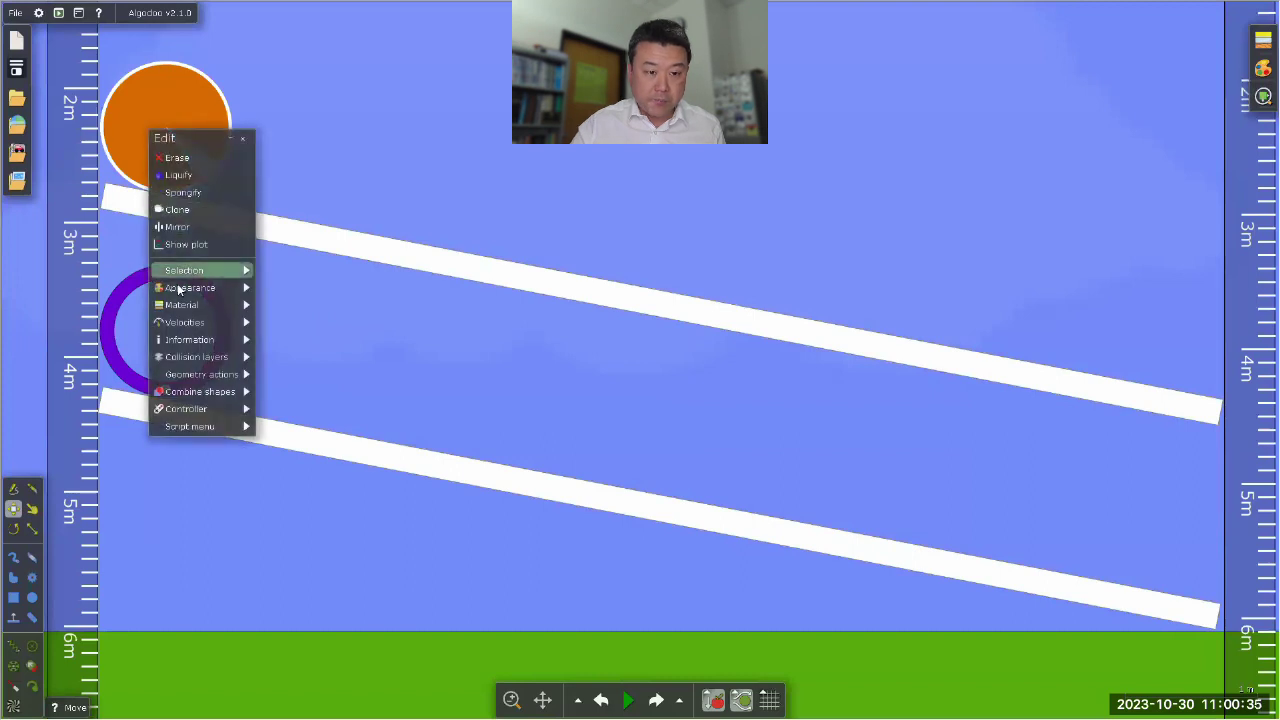
mouse_move(190, 304)
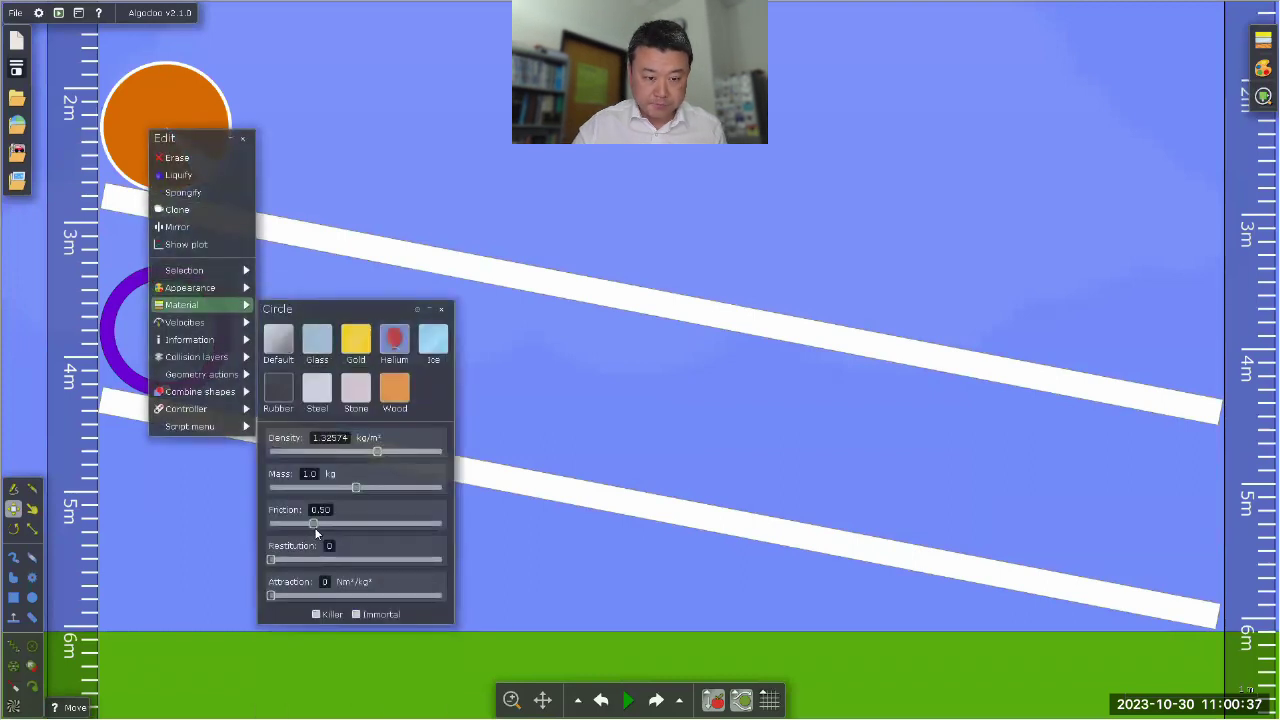
left_click(341, 166)
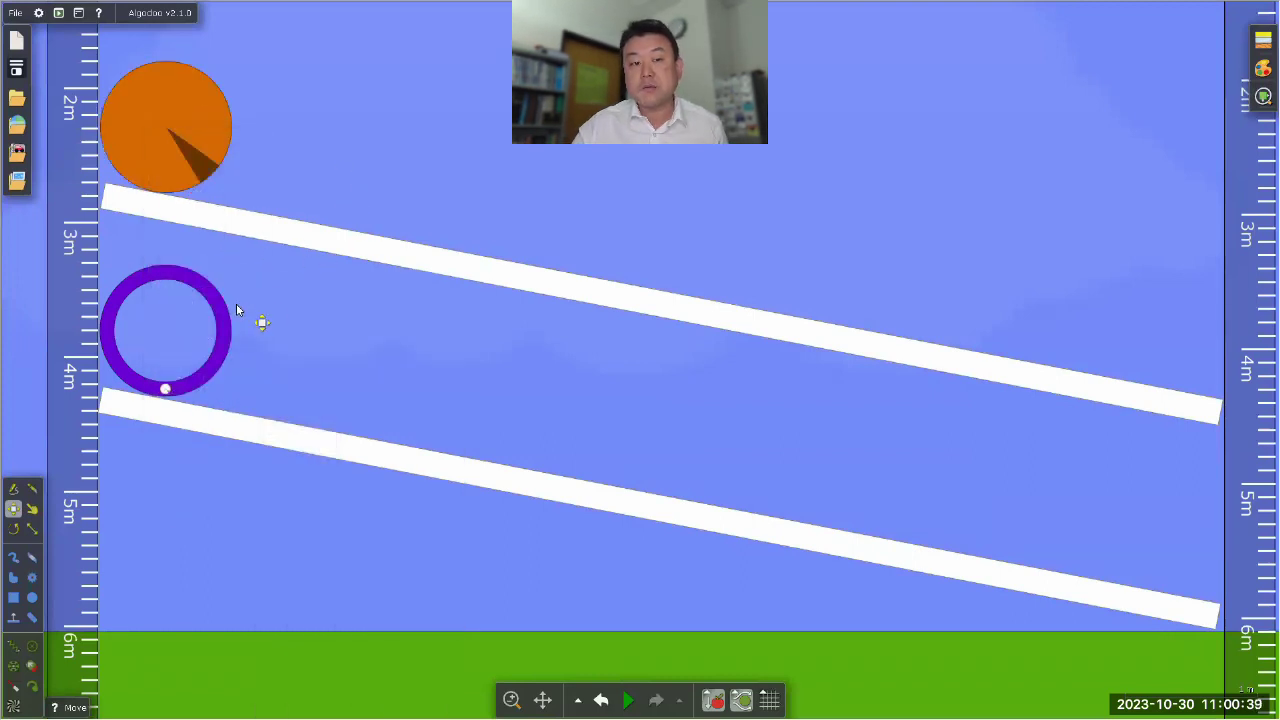
right_click(241, 322)
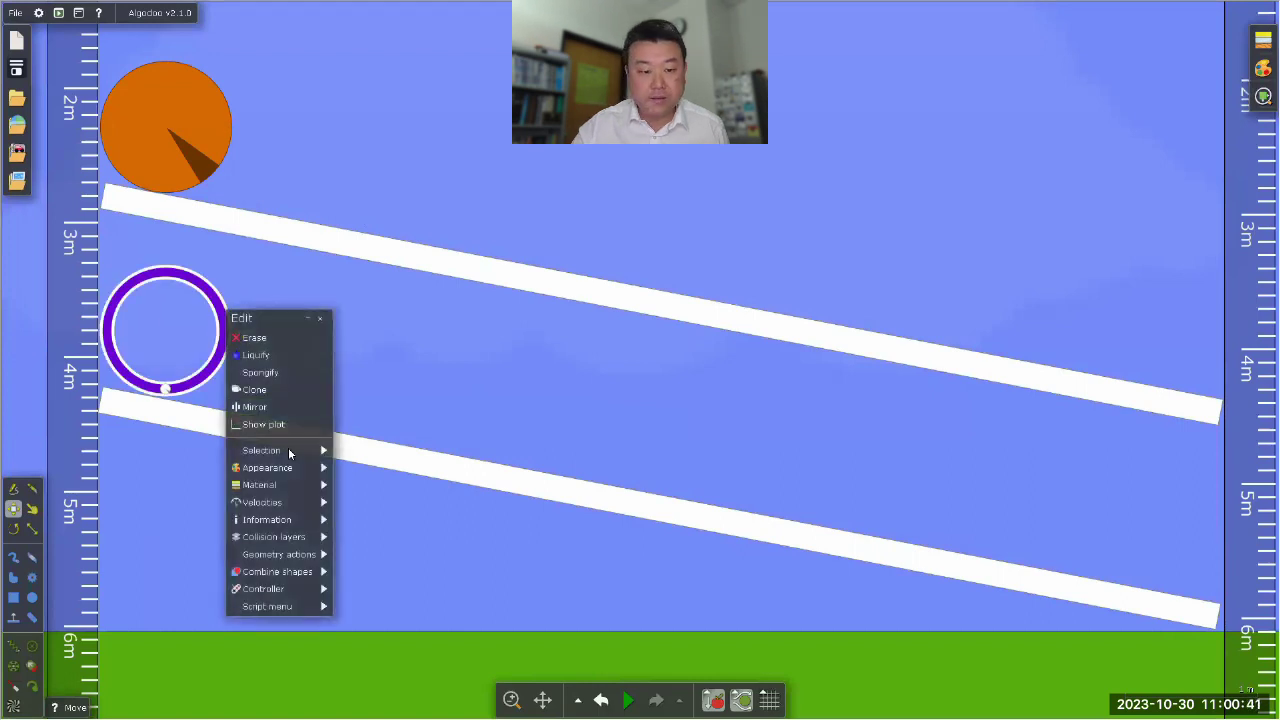
mouse_move(285, 485)
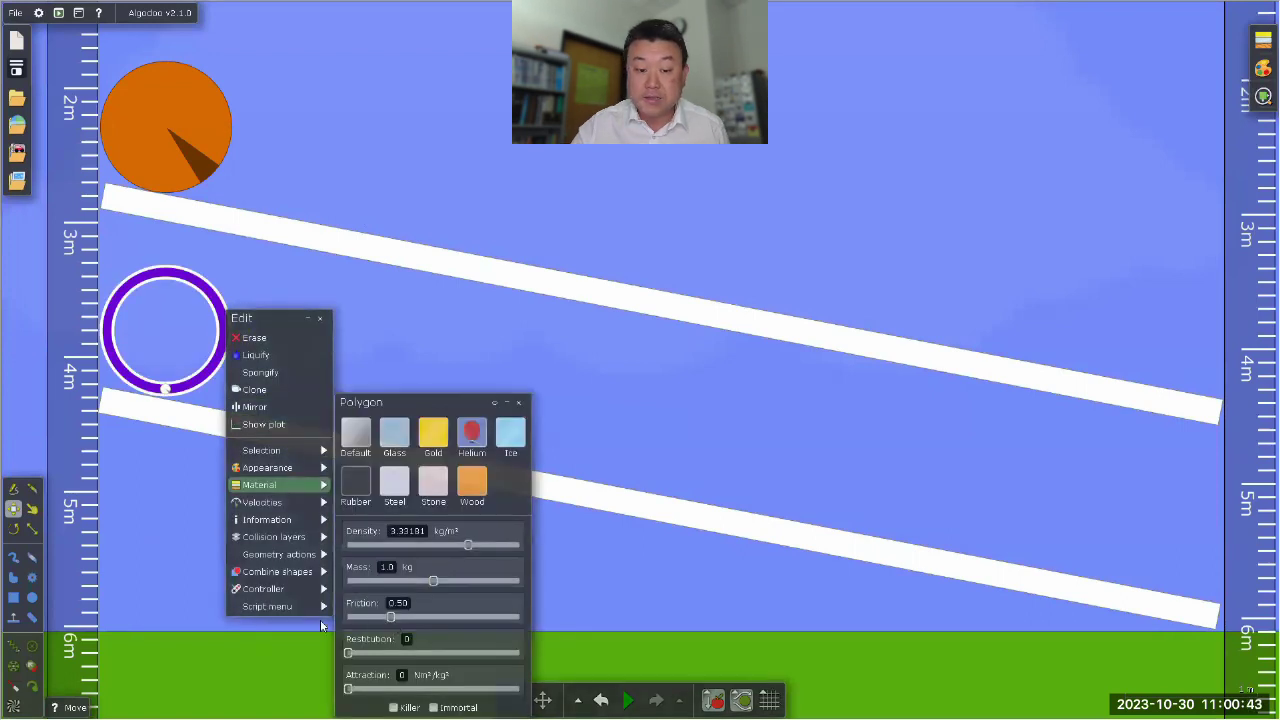
left_click(437, 224)
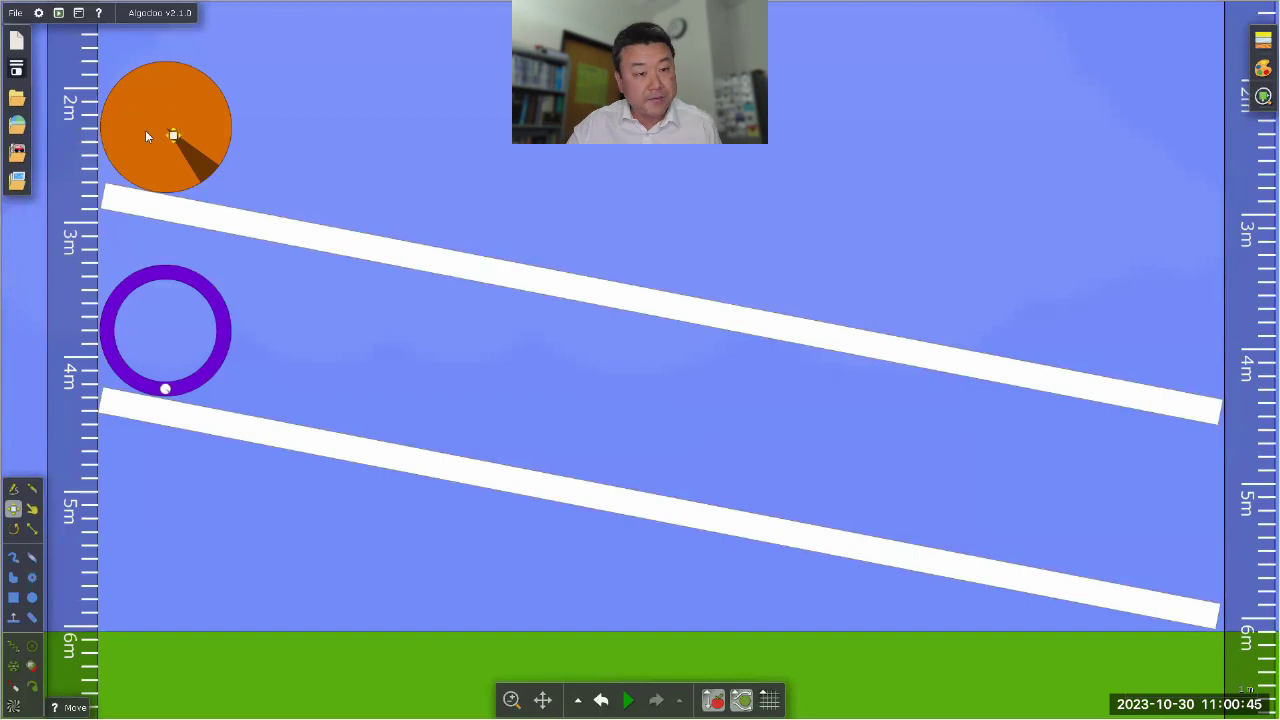
Step: Play until both reach the incline ends, pause, view the lower ends, and rewind
left_click(628, 700)
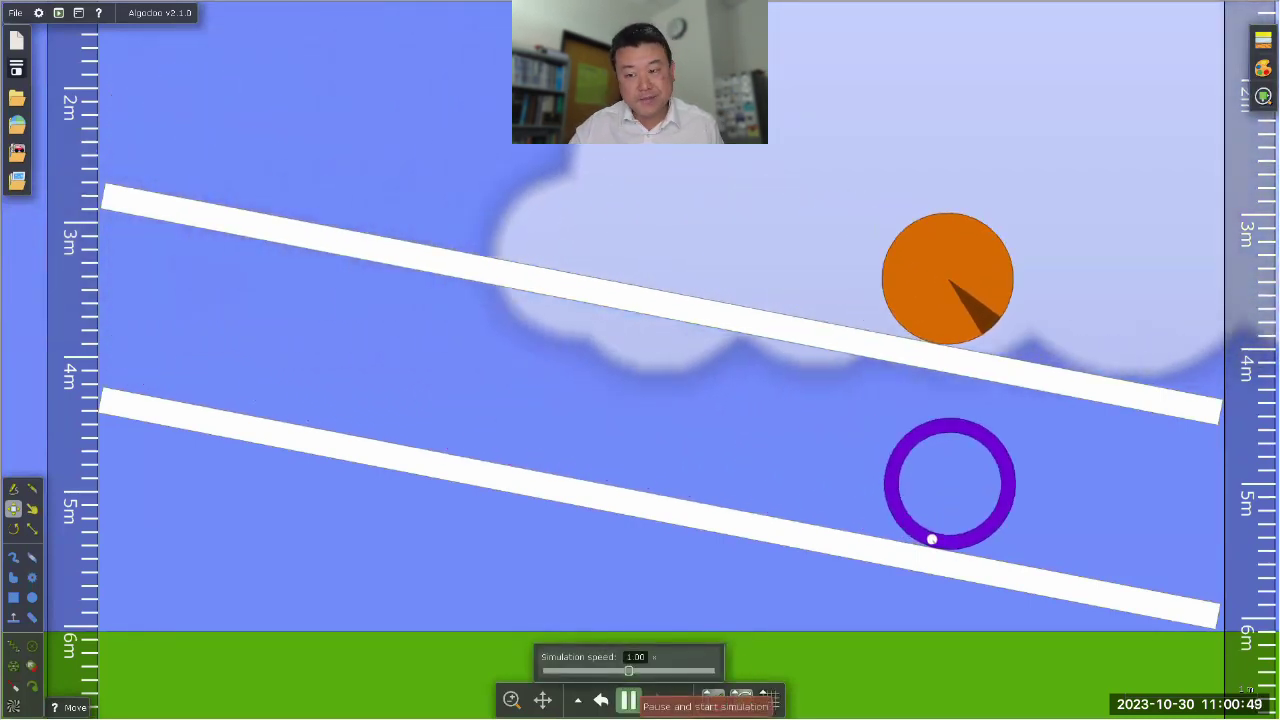
left_click(628, 700)
left_click_drag(1003, 491, 893, 499)
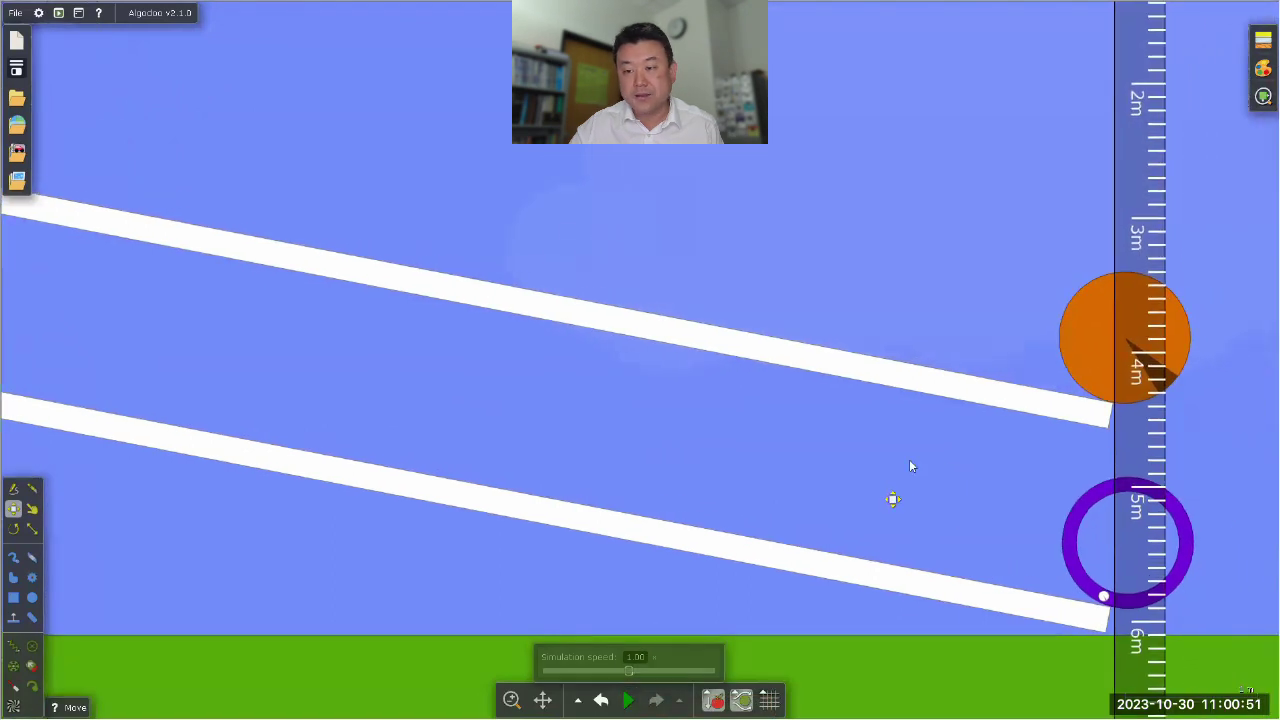
left_click(605, 697)
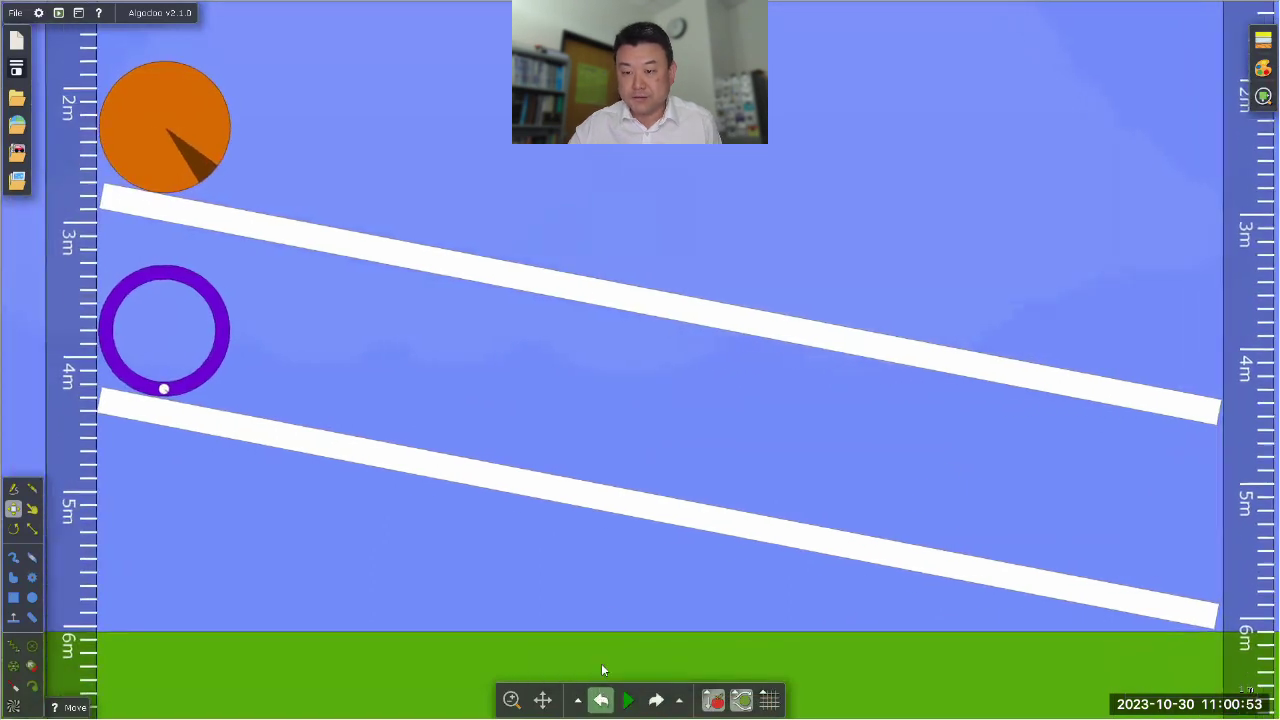
Step: Set the orange disc's Material friction to 1.15, then inspect the purple ring's Material panel
right_click(124, 137)
mouse_move(212, 311)
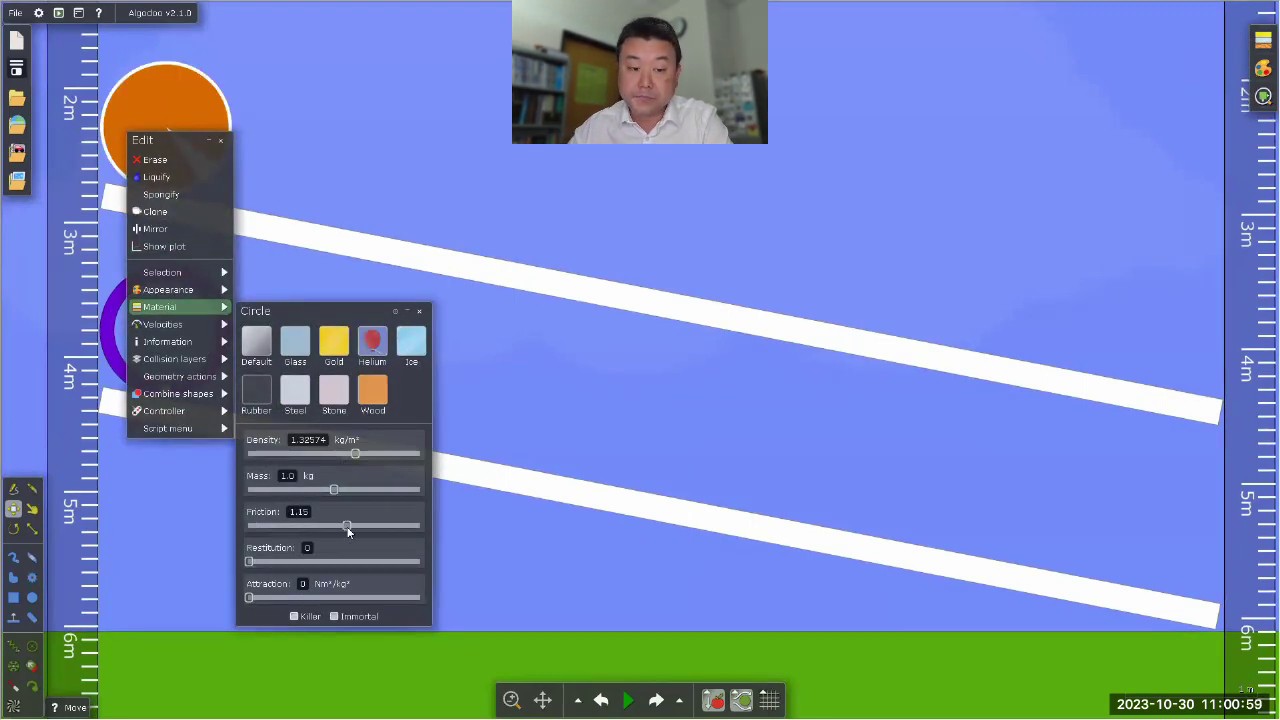
right_click(225, 320)
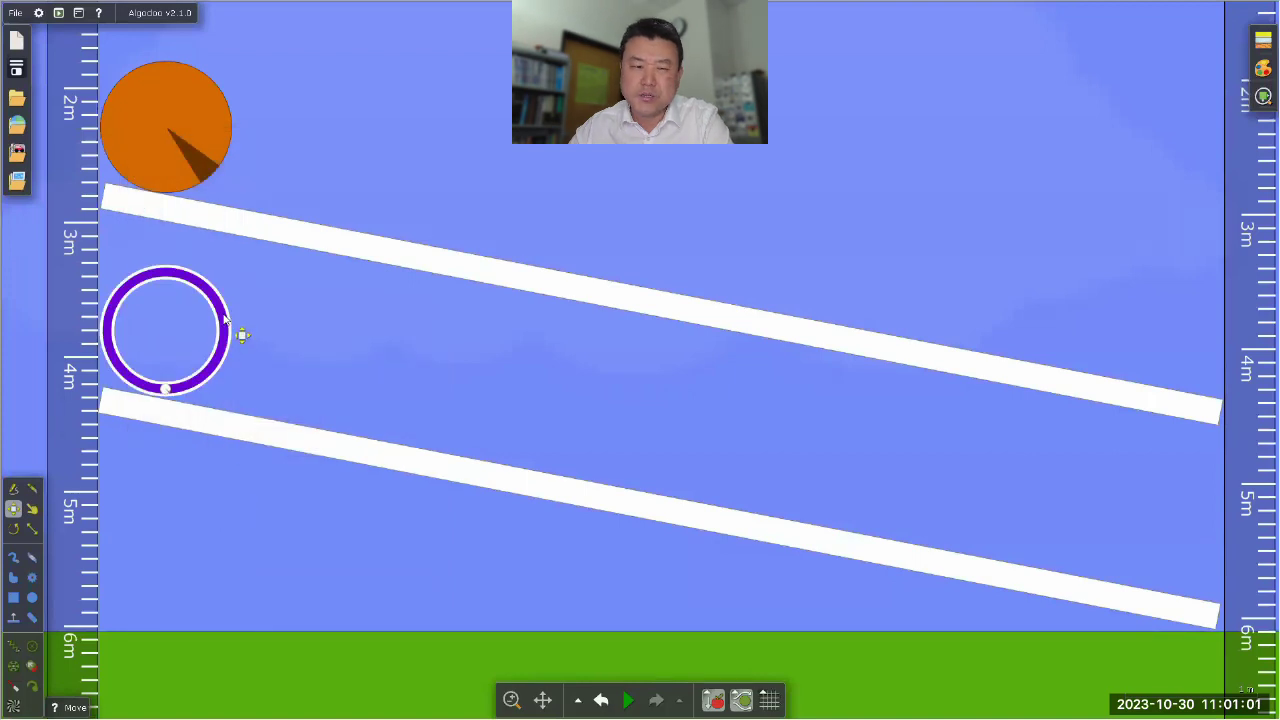
mouse_move(270, 492)
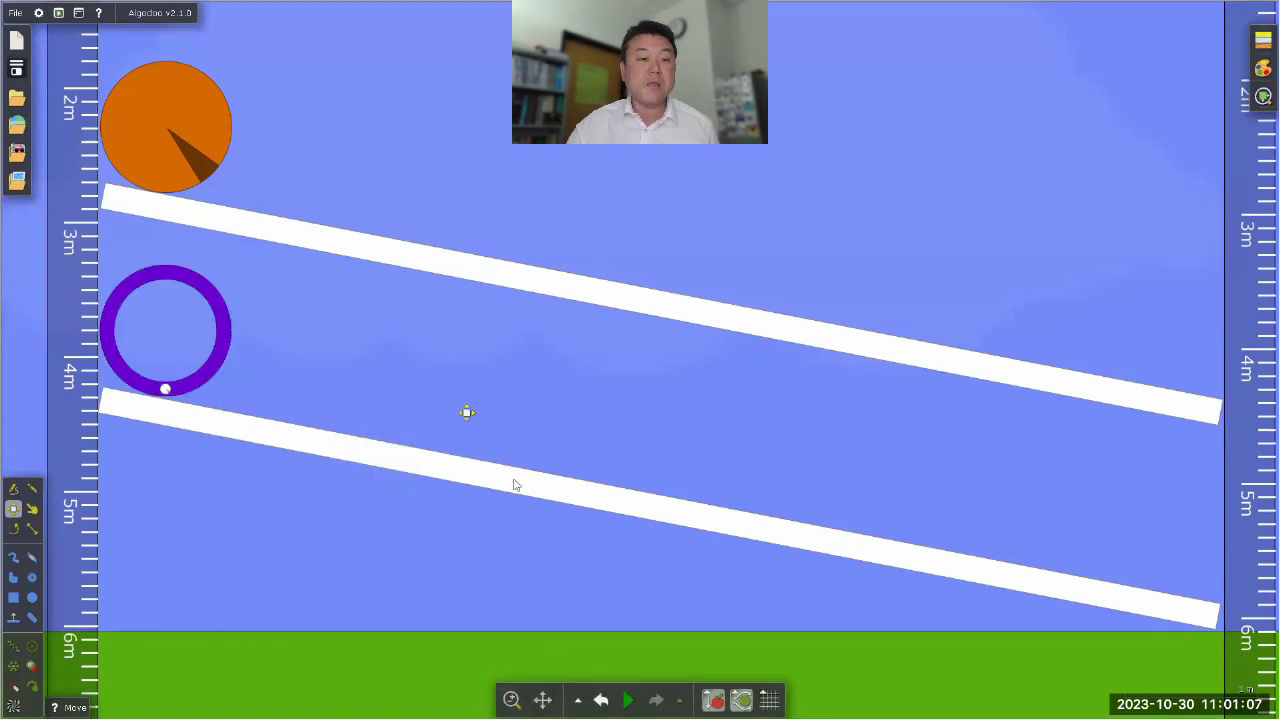
mouse_move(621, 697)
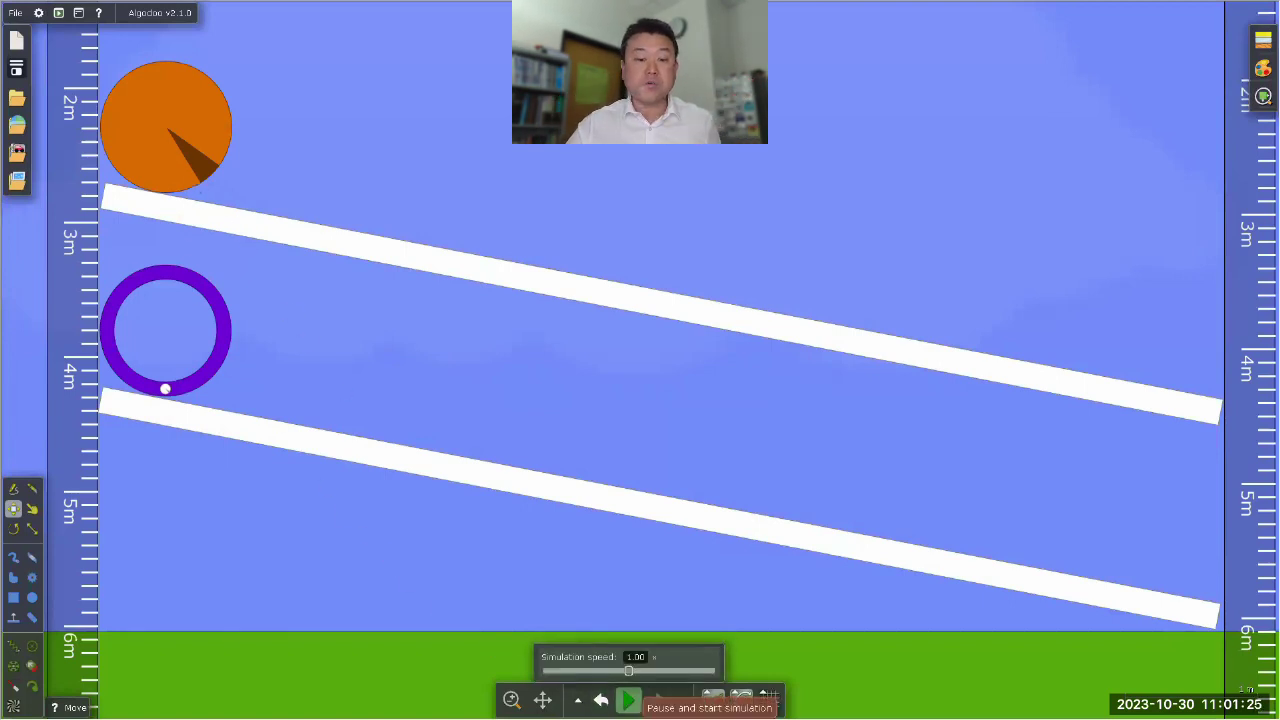
left_click(628, 700)
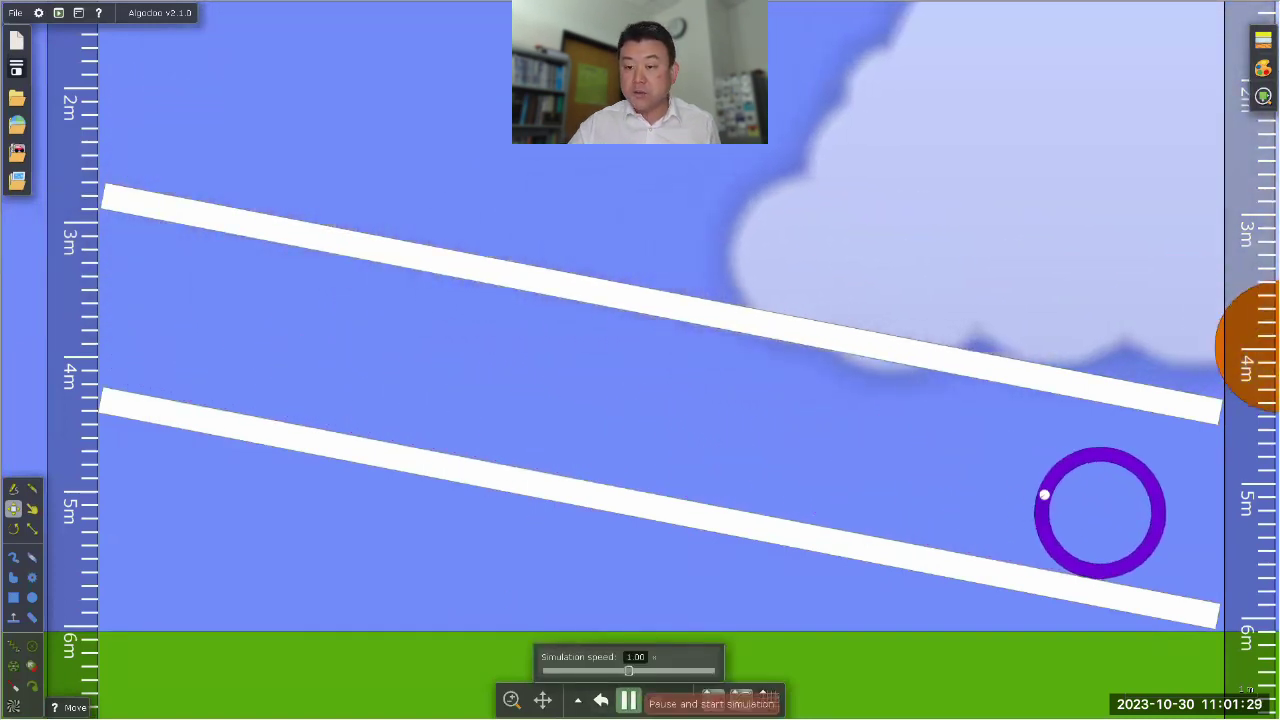
left_click(628, 700)
left_click_drag(1100, 457, 846, 423)
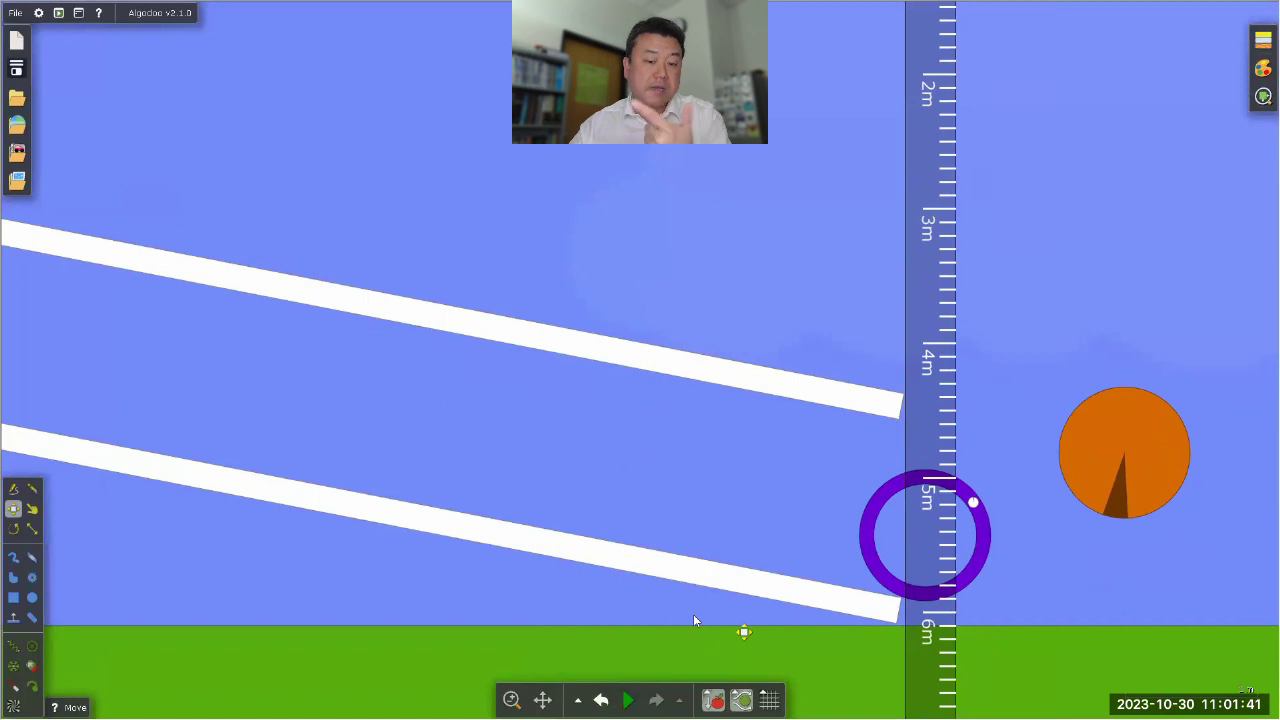
left_click(601, 700)
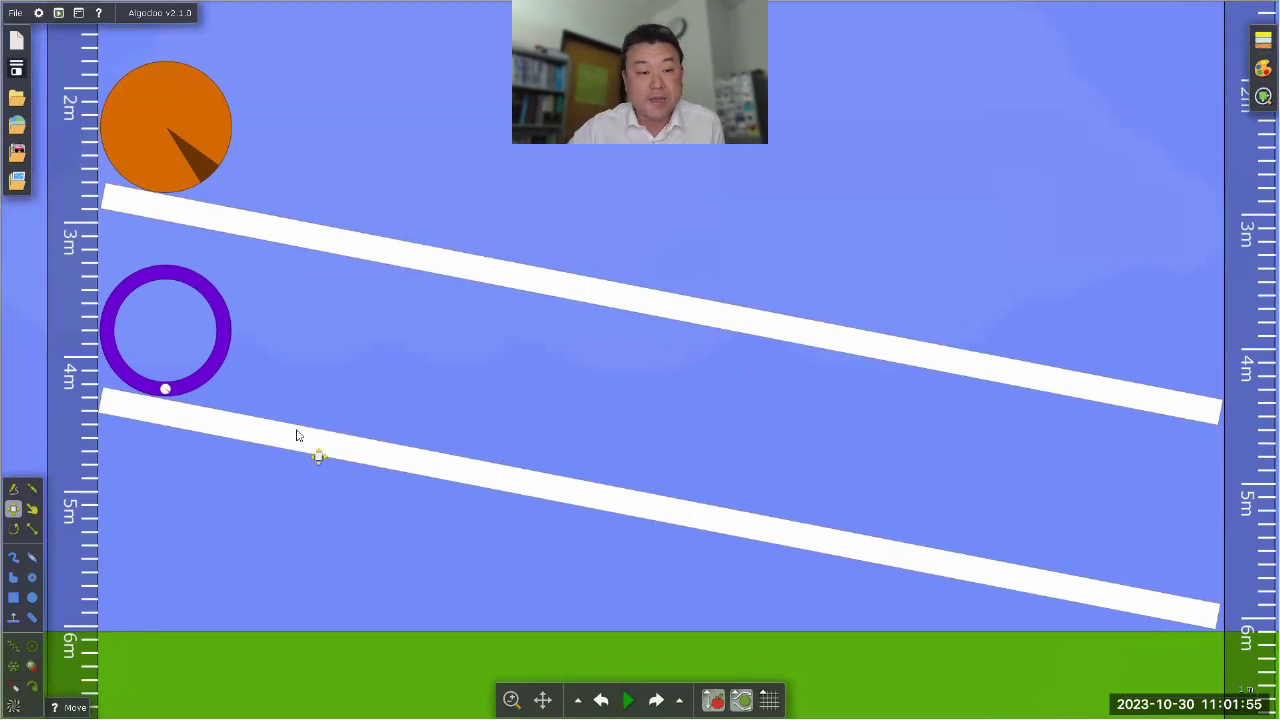
left_click(212, 306)
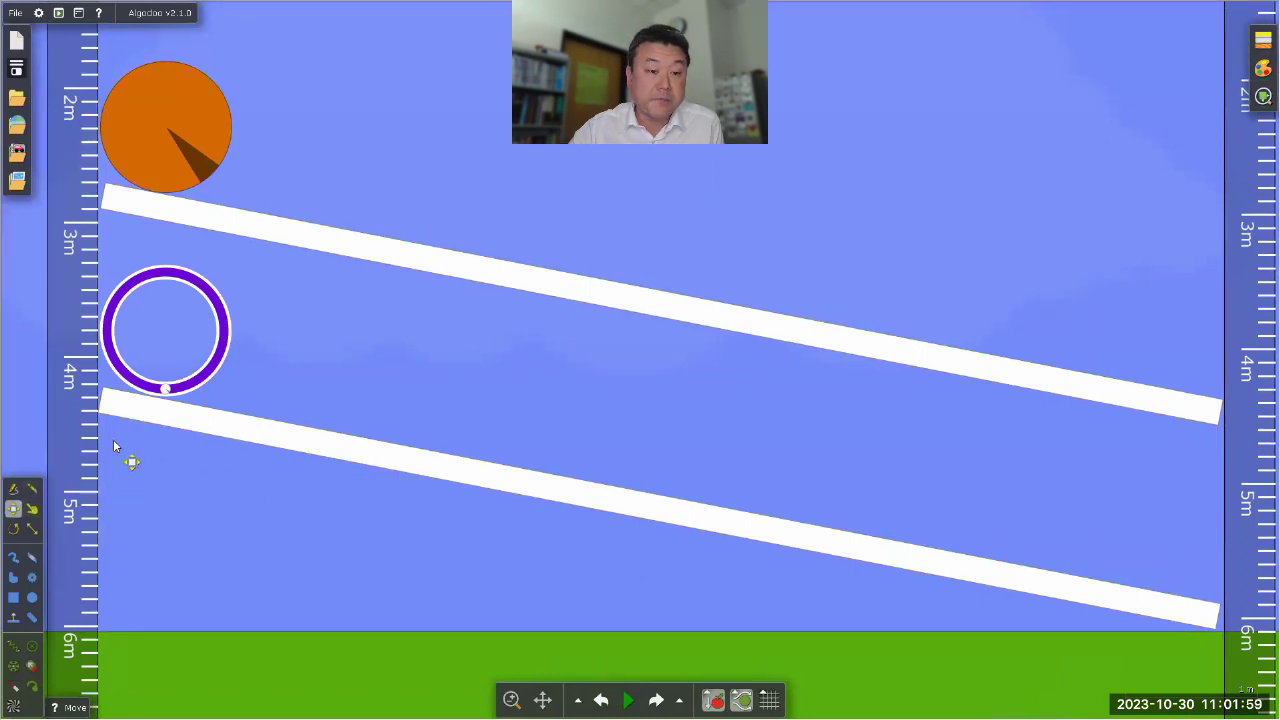
left_click(32, 528)
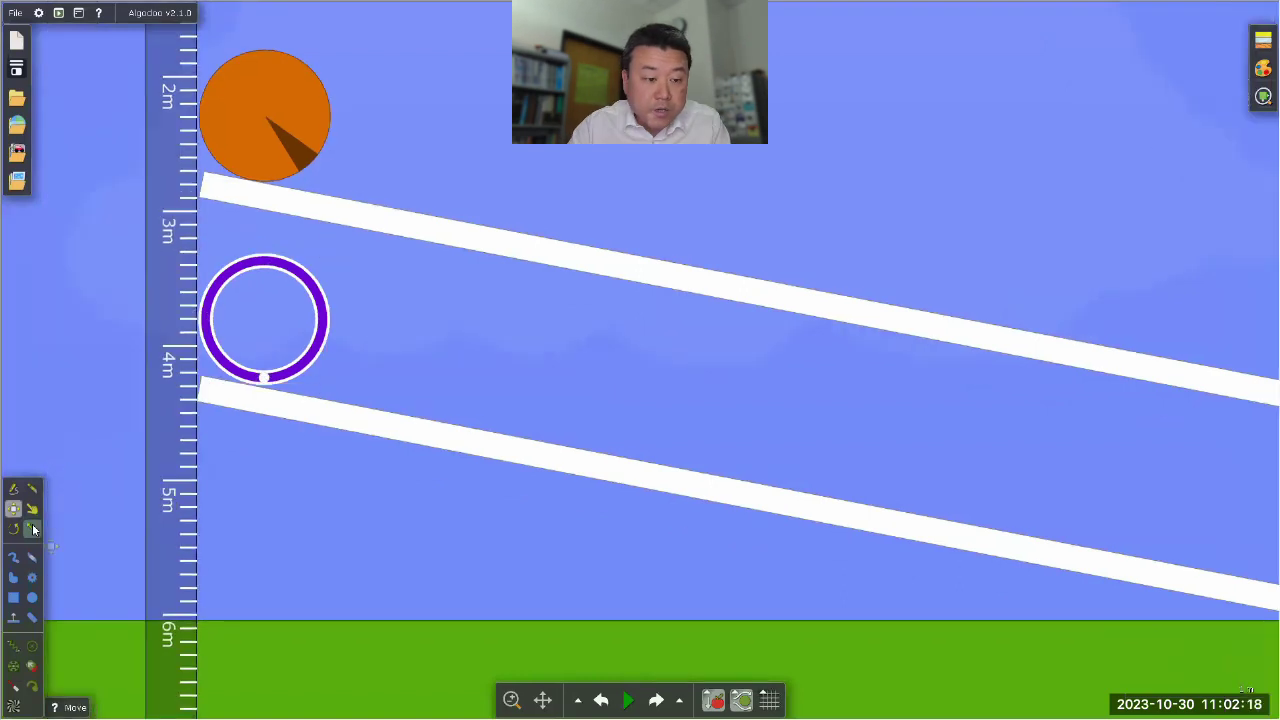
left_click(213, 308)
left_click_drag(213, 308, 286, 338)
left_click(410, 362)
left_click(13, 508)
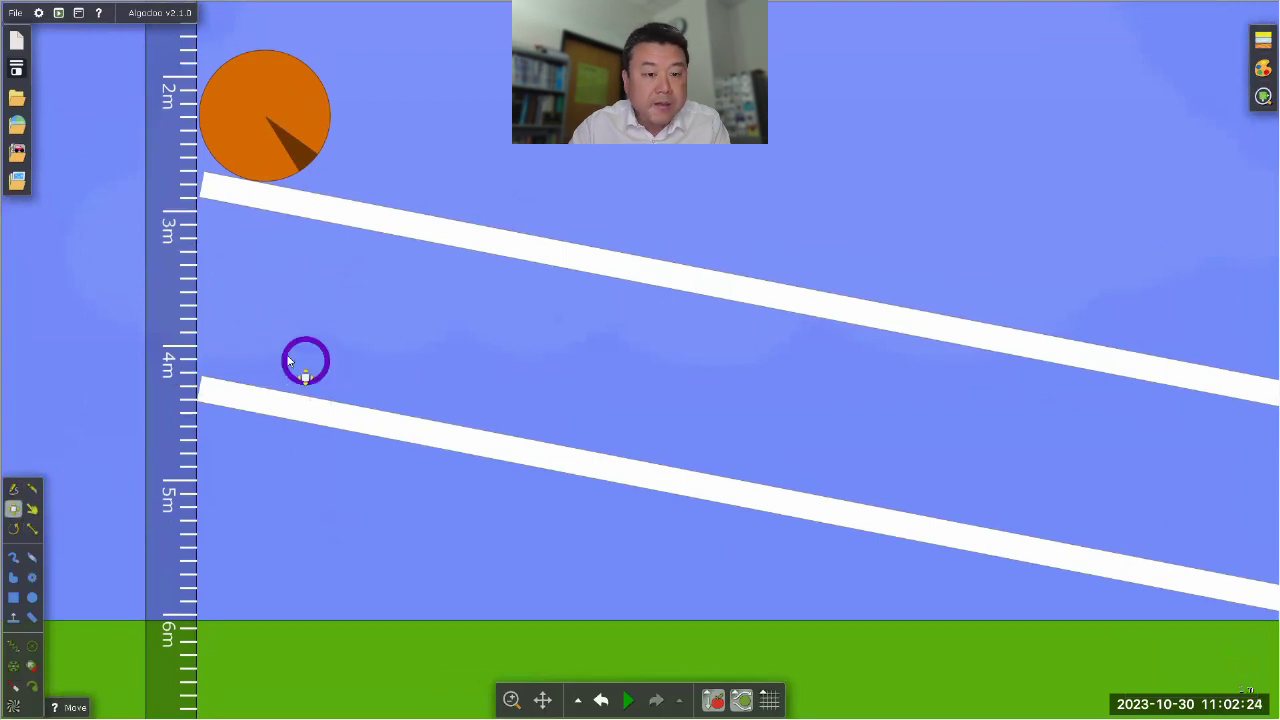
left_click_drag(268, 311, 240, 368)
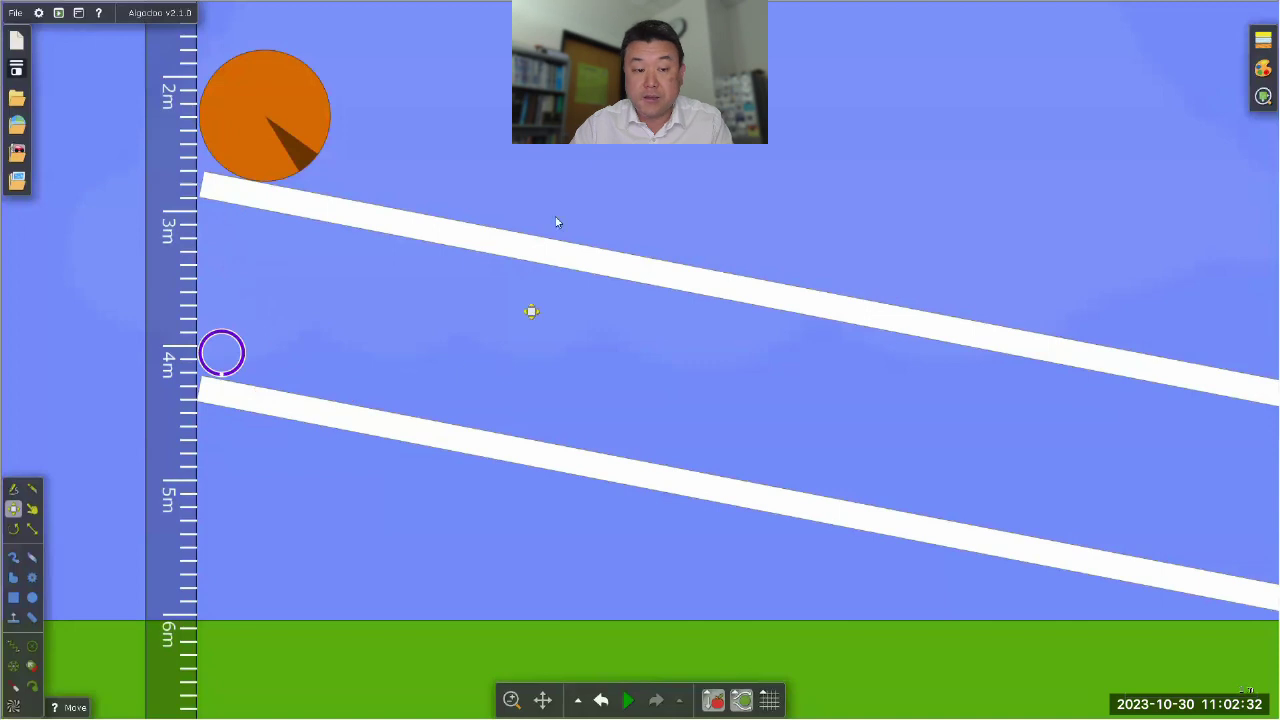
left_click(612, 171)
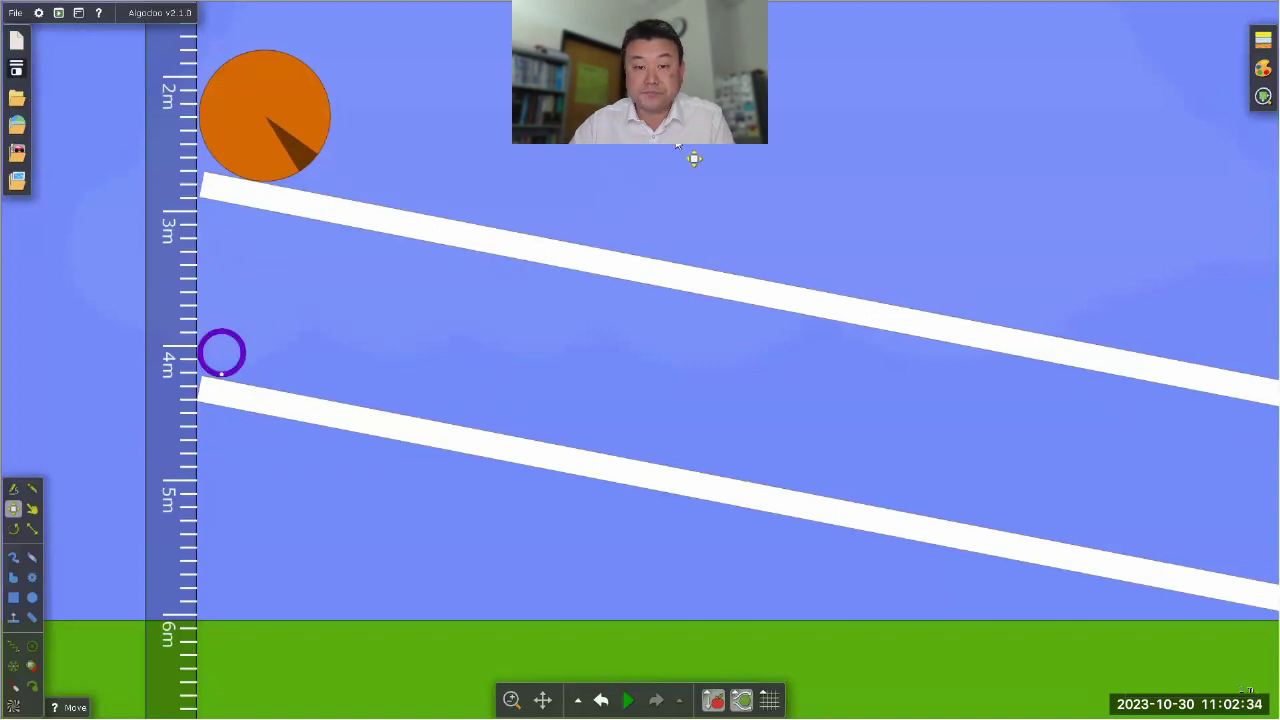
left_click_drag(673, 145, 571, 178)
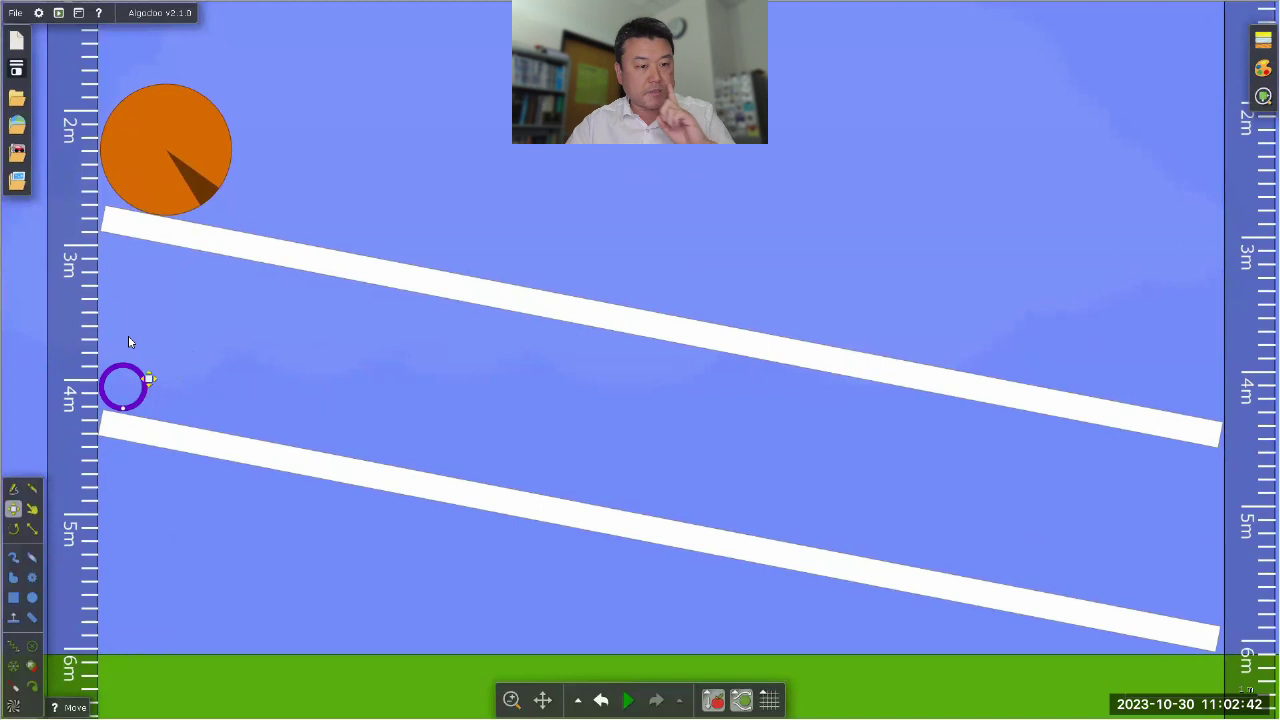
key("ctrl+z")
key("ctrl+z")
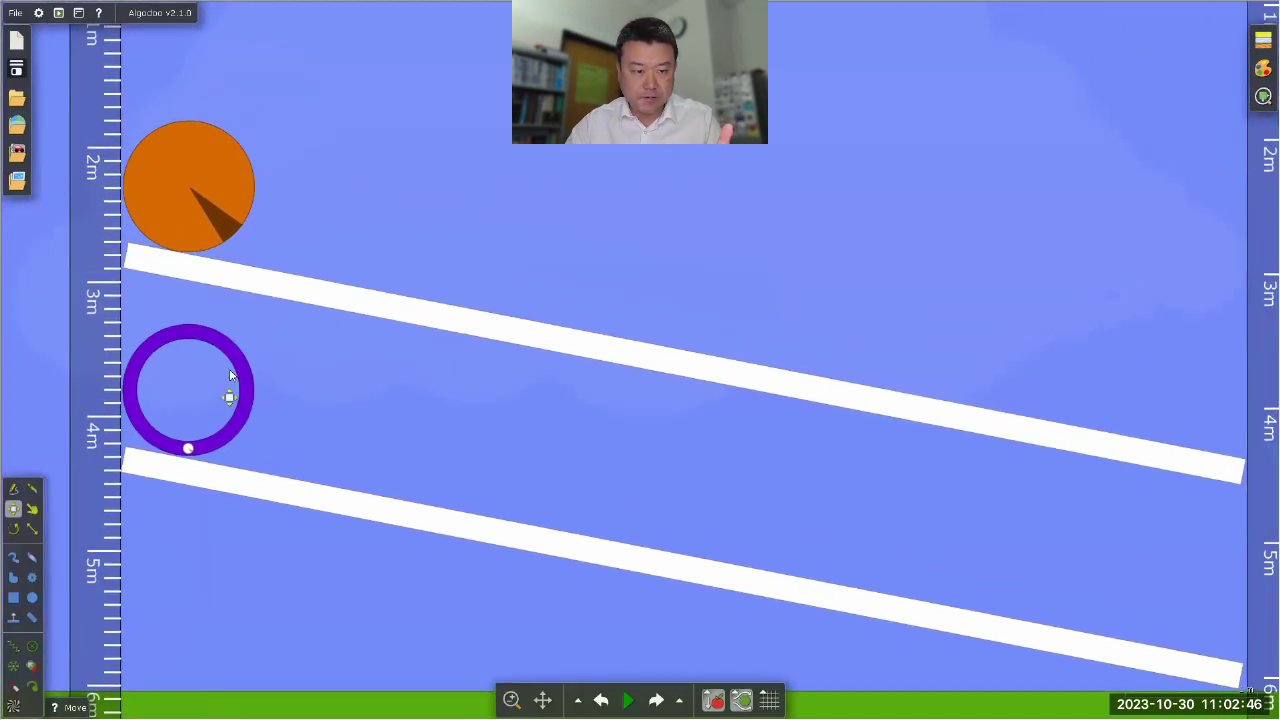
right_click(237, 370)
mouse_move(280, 524)
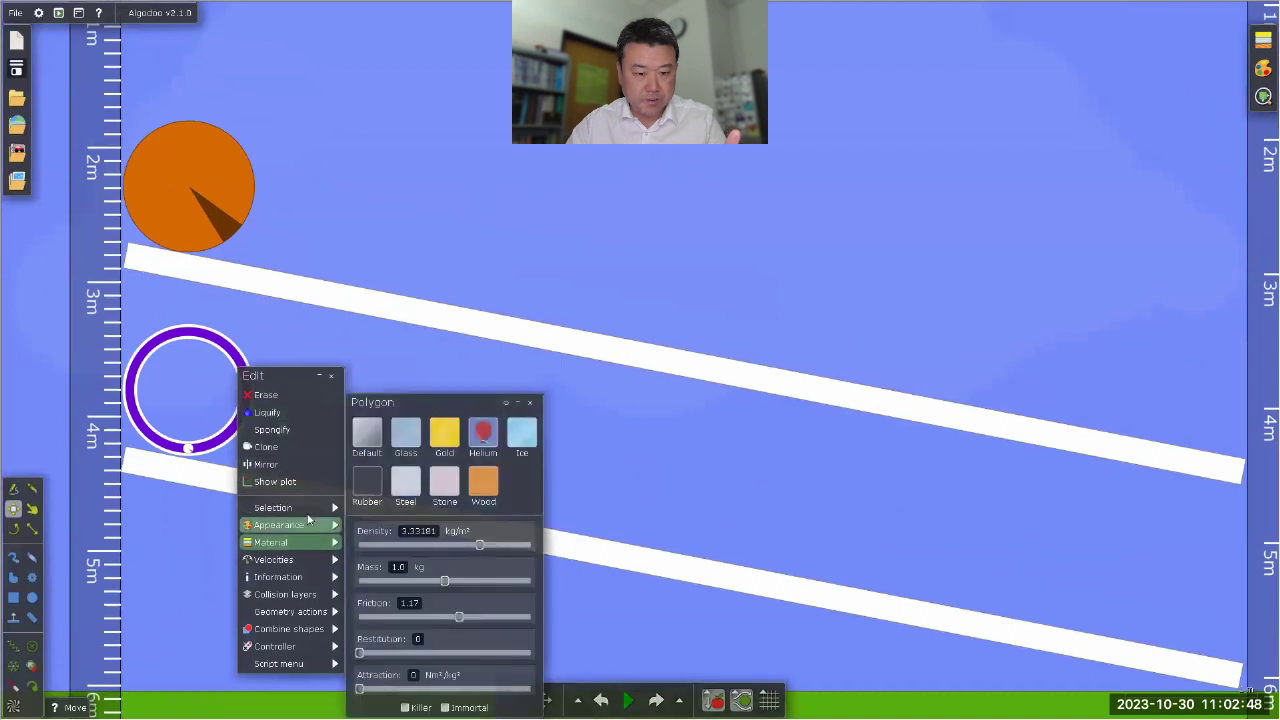
left_click(450, 231)
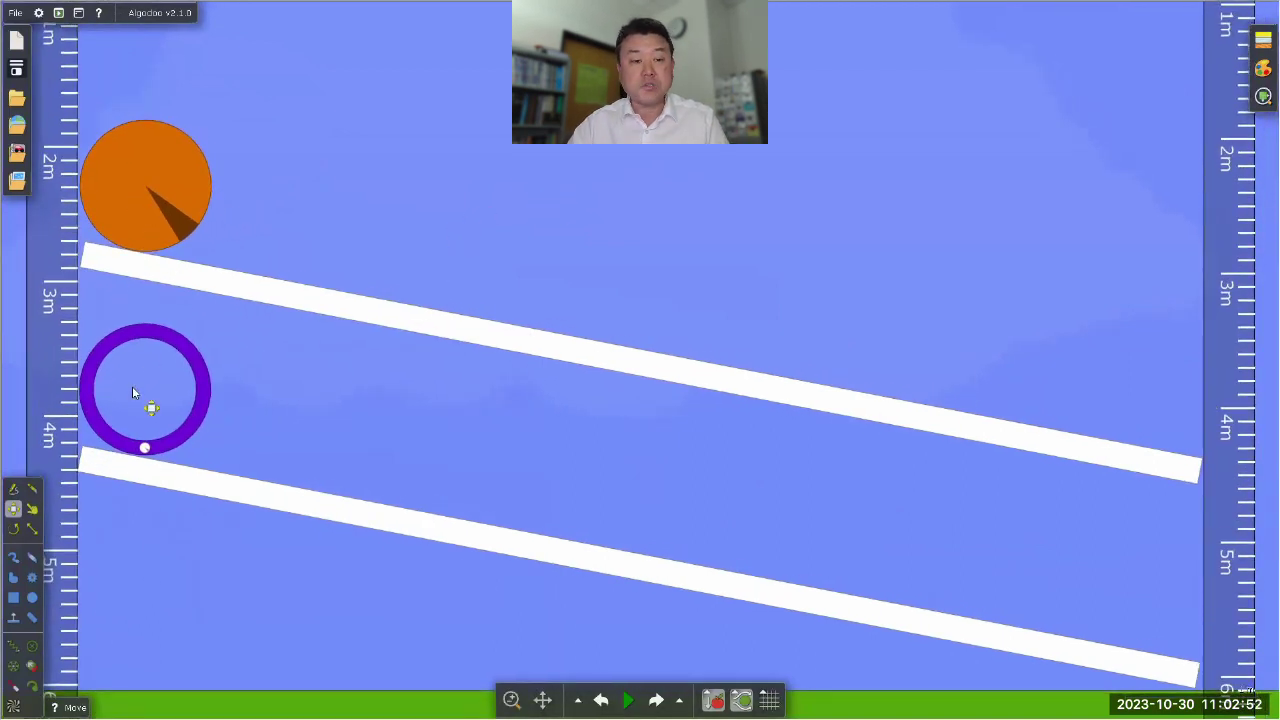
Step: Play the scene and pause once the disk and ring near the lower incline ends
left_click(130, 177)
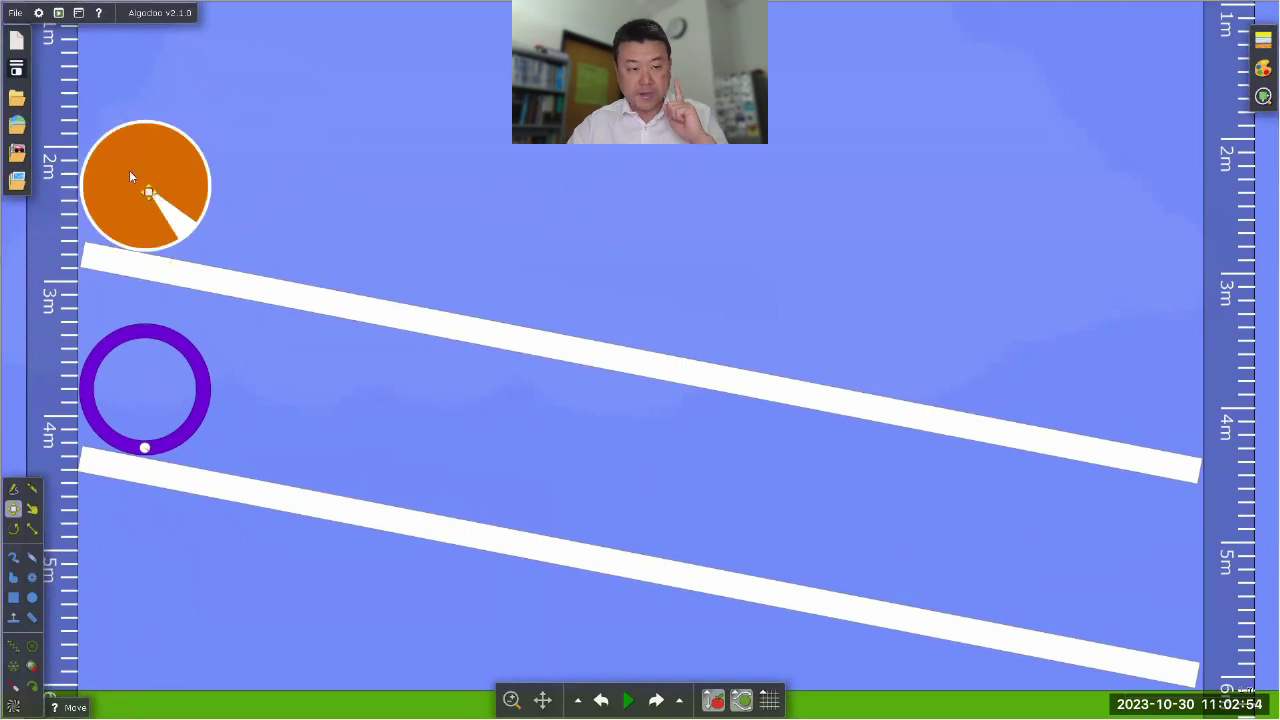
left_click(999, 307)
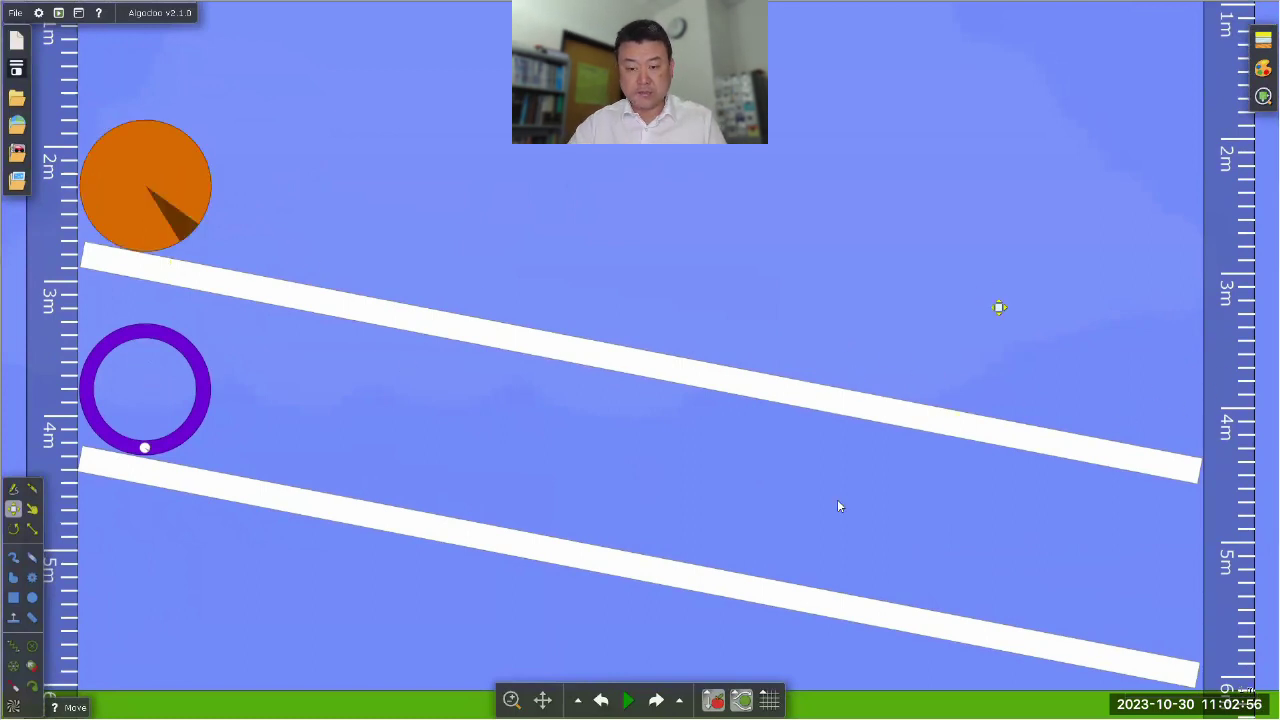
mouse_move(628, 700)
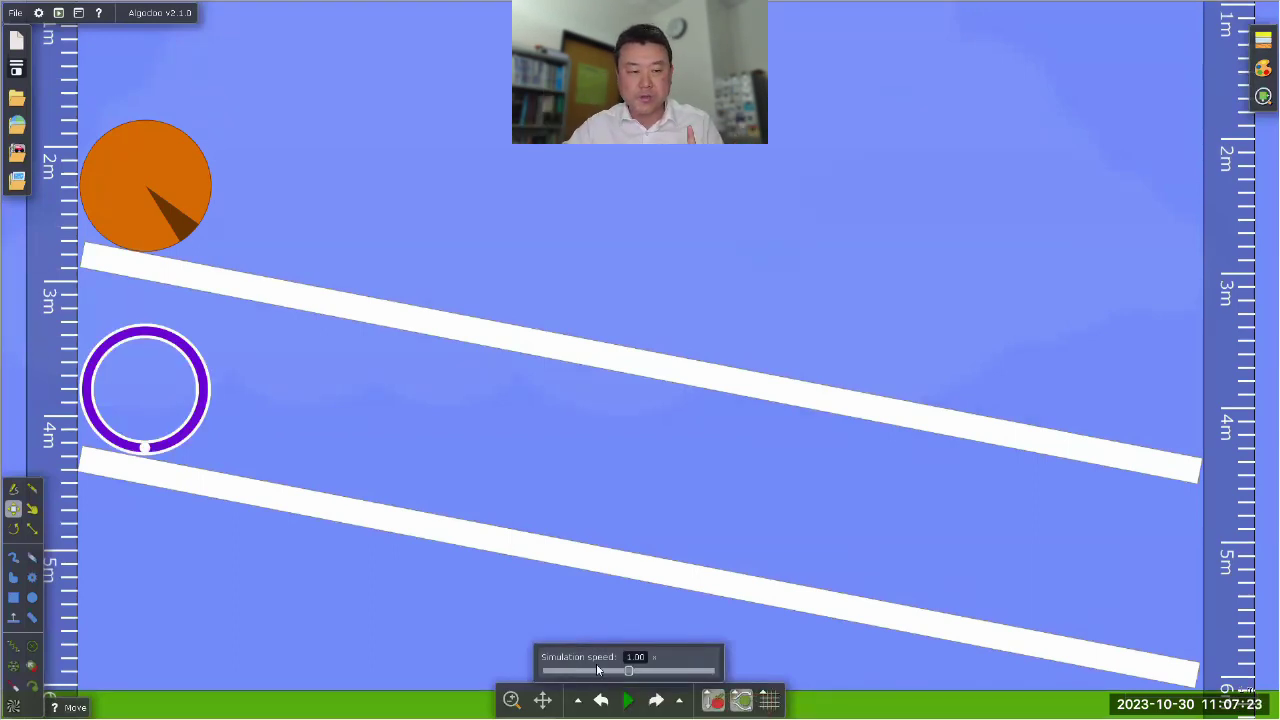
left_click(628, 700)
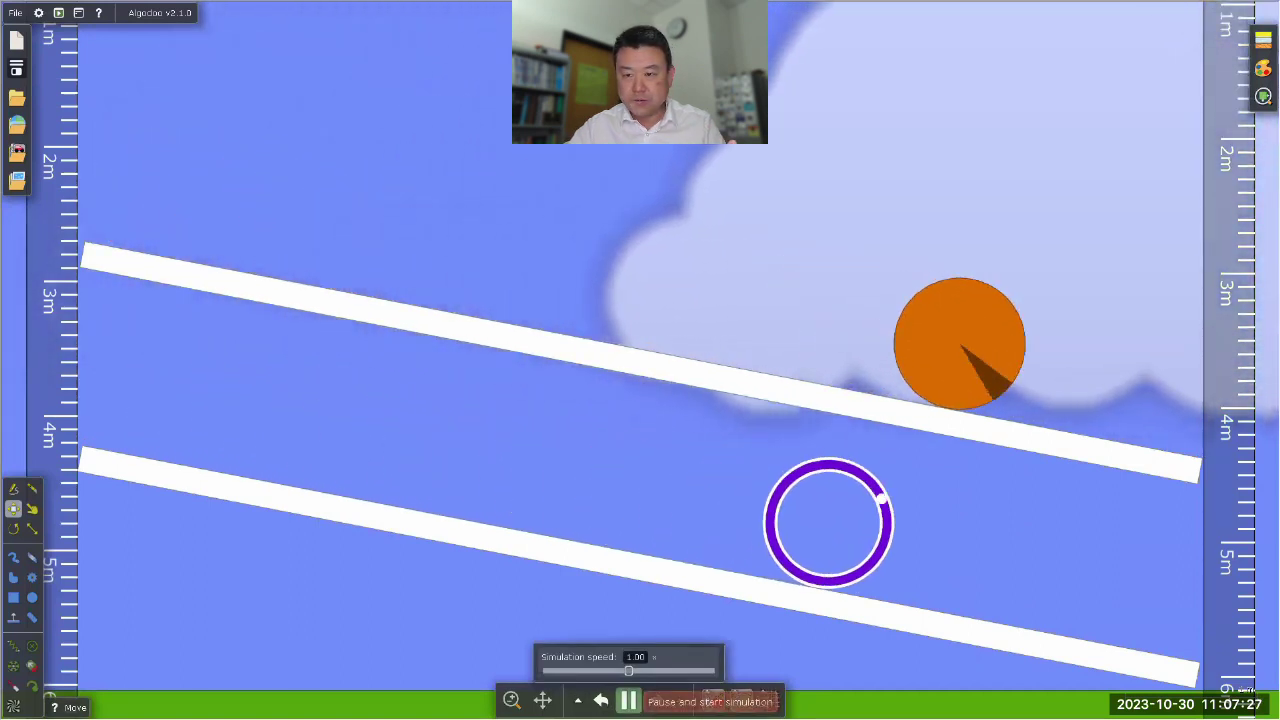
left_click(628, 700)
left_click(628, 700)
left_click(628, 700)
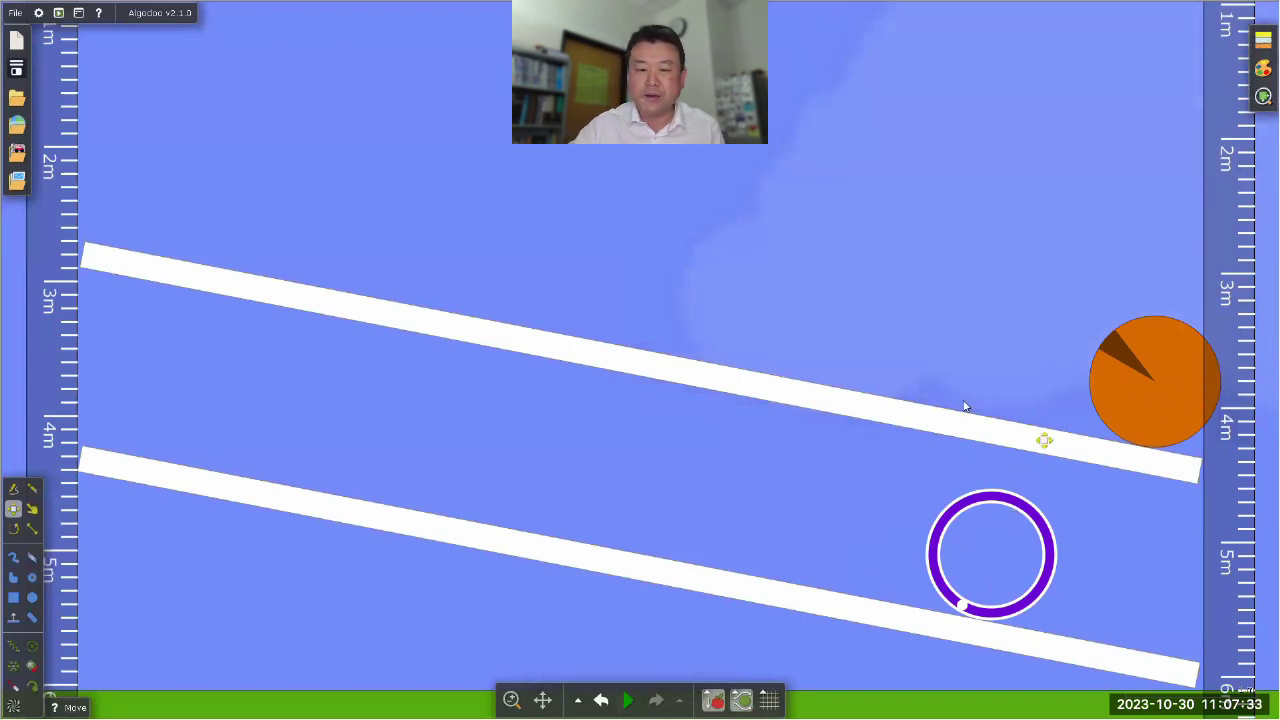
left_click(13, 597)
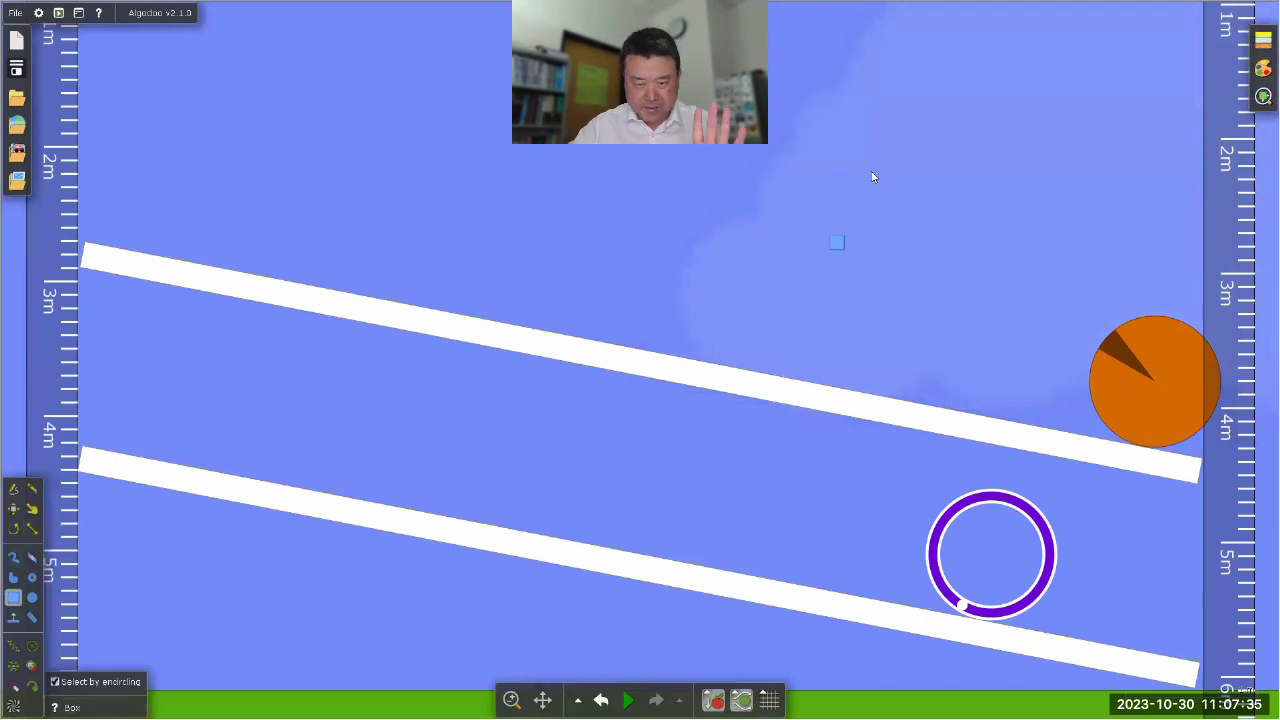
left_click(13, 508)
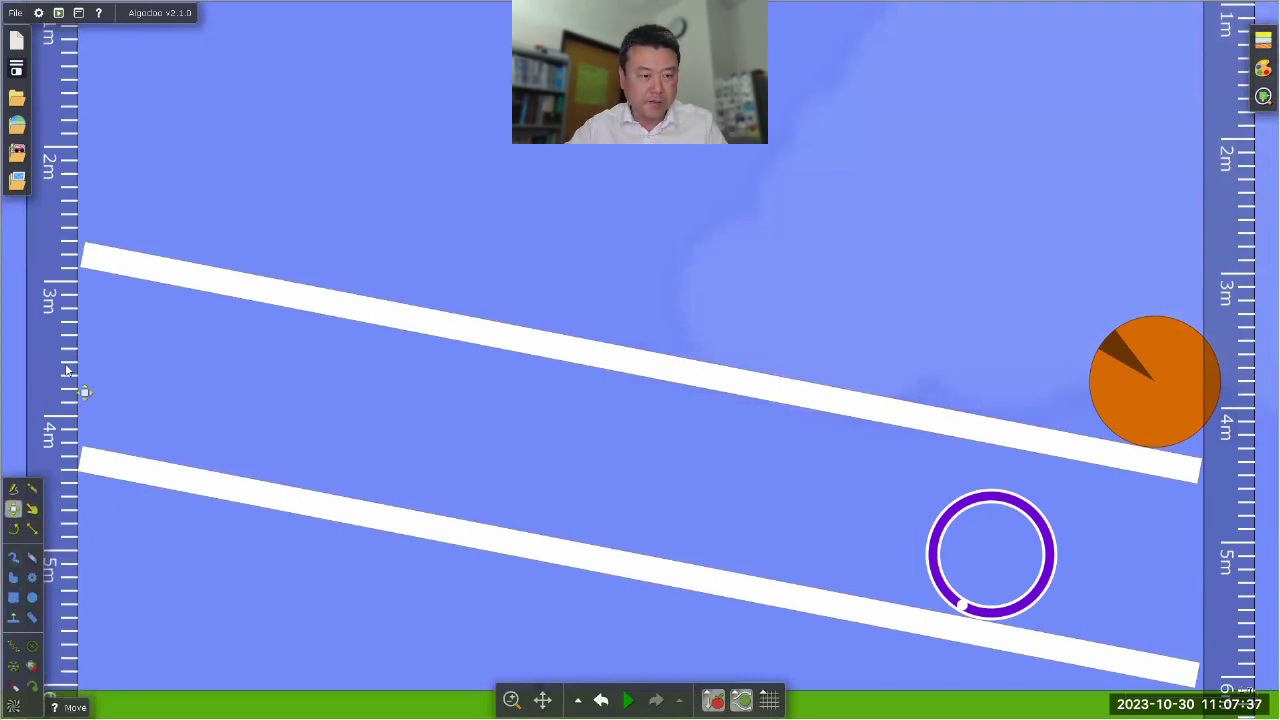
Step: Clone the ruler box, turn it horizontal, and shrink it to about 2 m long
right_click(70, 370)
mouse_move(126, 558)
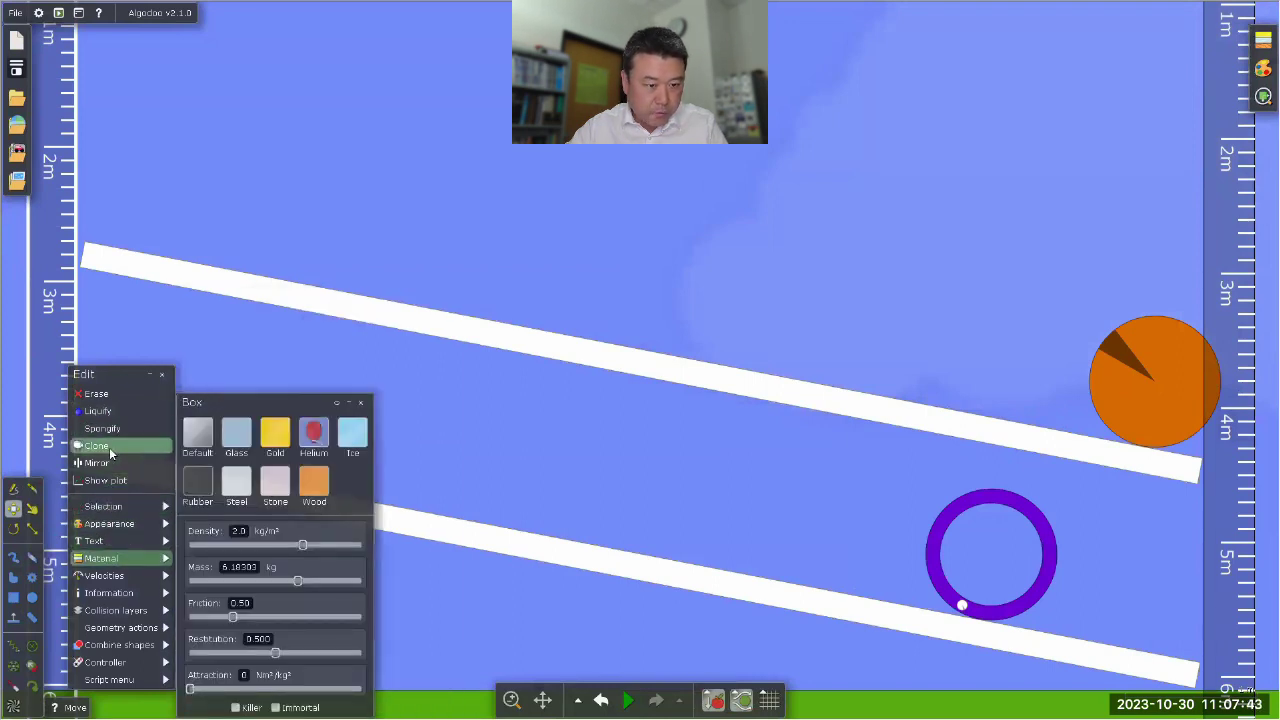
left_click_drag(50, 420, 580, 403)
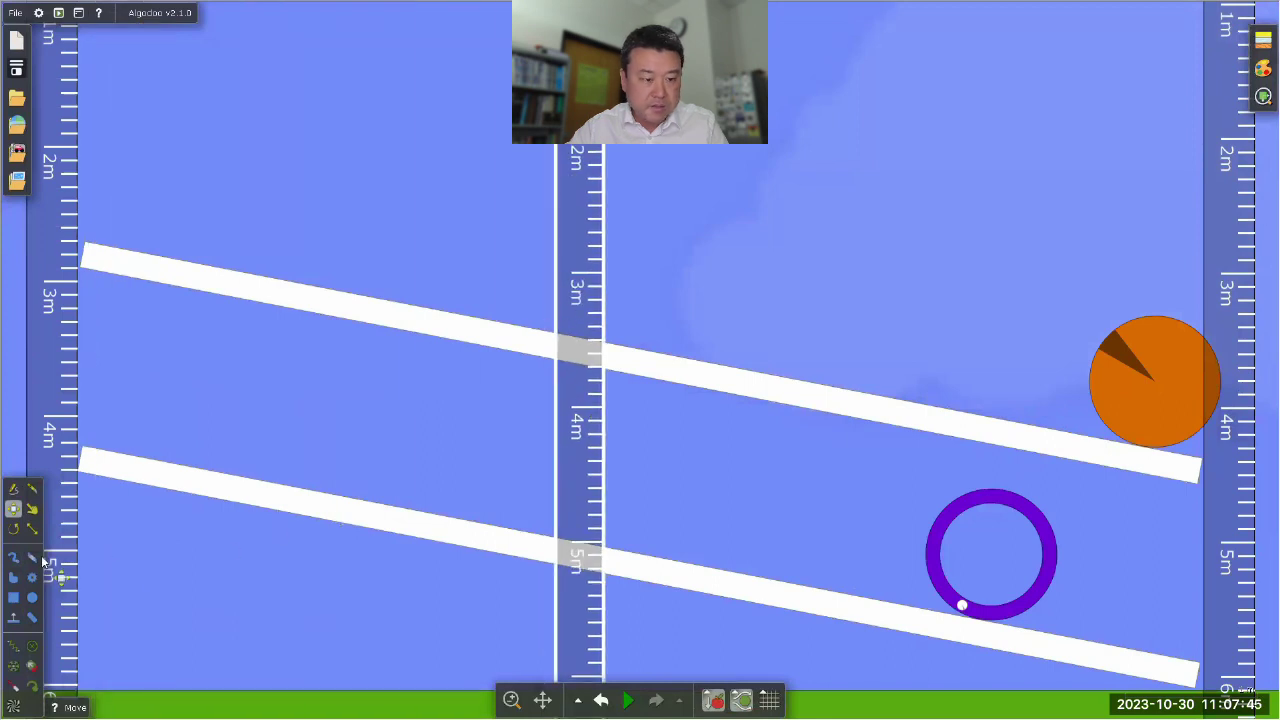
left_click(13, 528)
left_click_drag(617, 240, 381, 413)
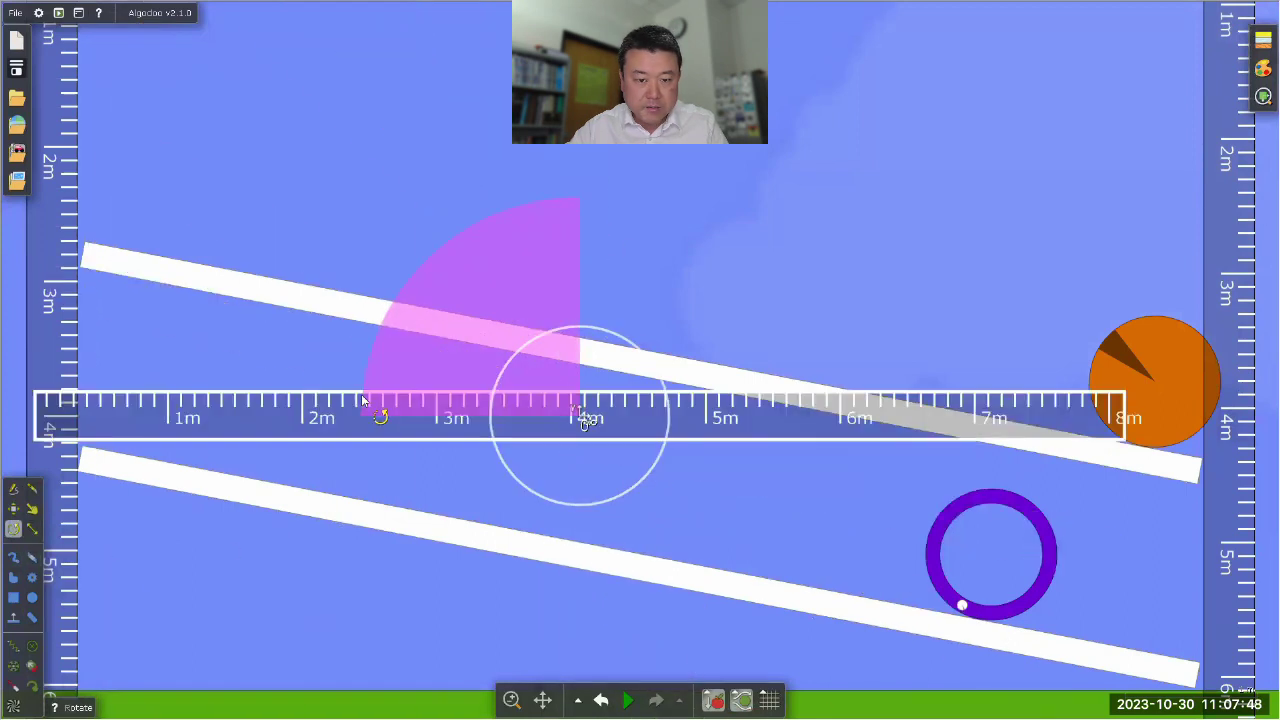
left_click(33, 529)
left_click_drag(36, 440, 872, 680)
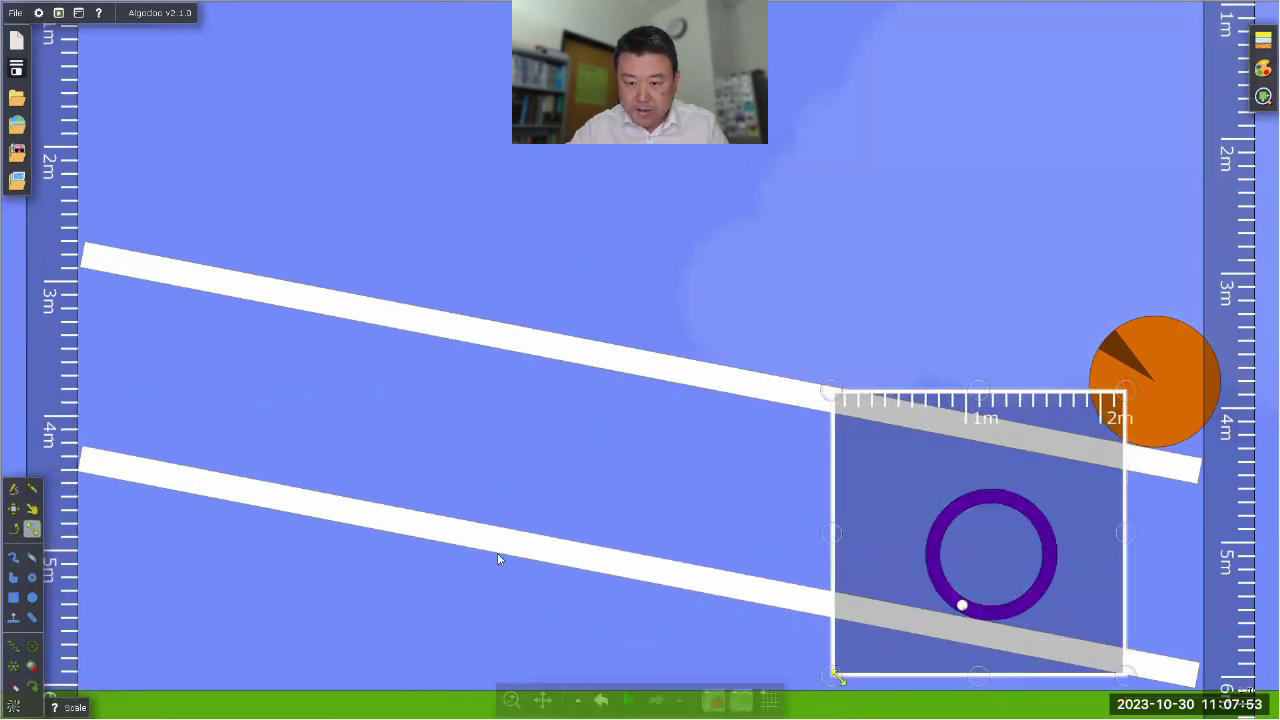
left_click(14, 508)
left_click_drag(1078, 492, 1045, 420)
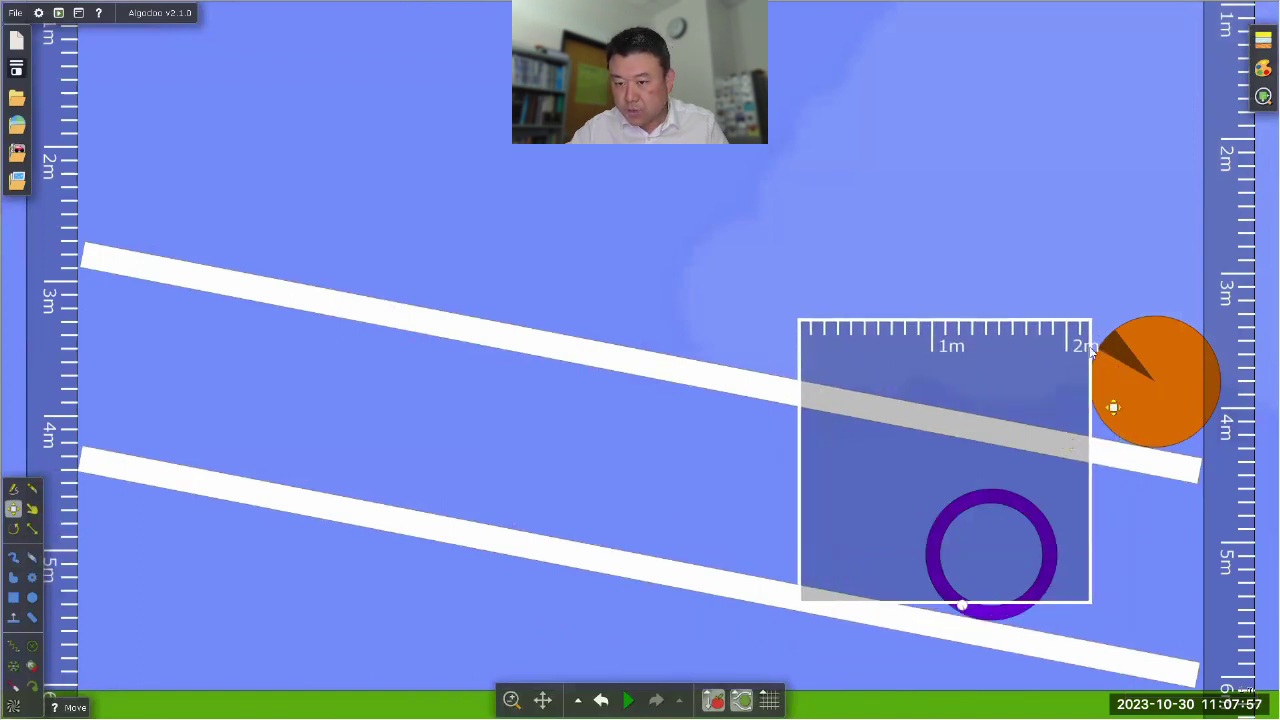
Step: Narrow the ruler to about 1 m, move it upper right, and return the orange disk to its incline top
left_click(32, 528)
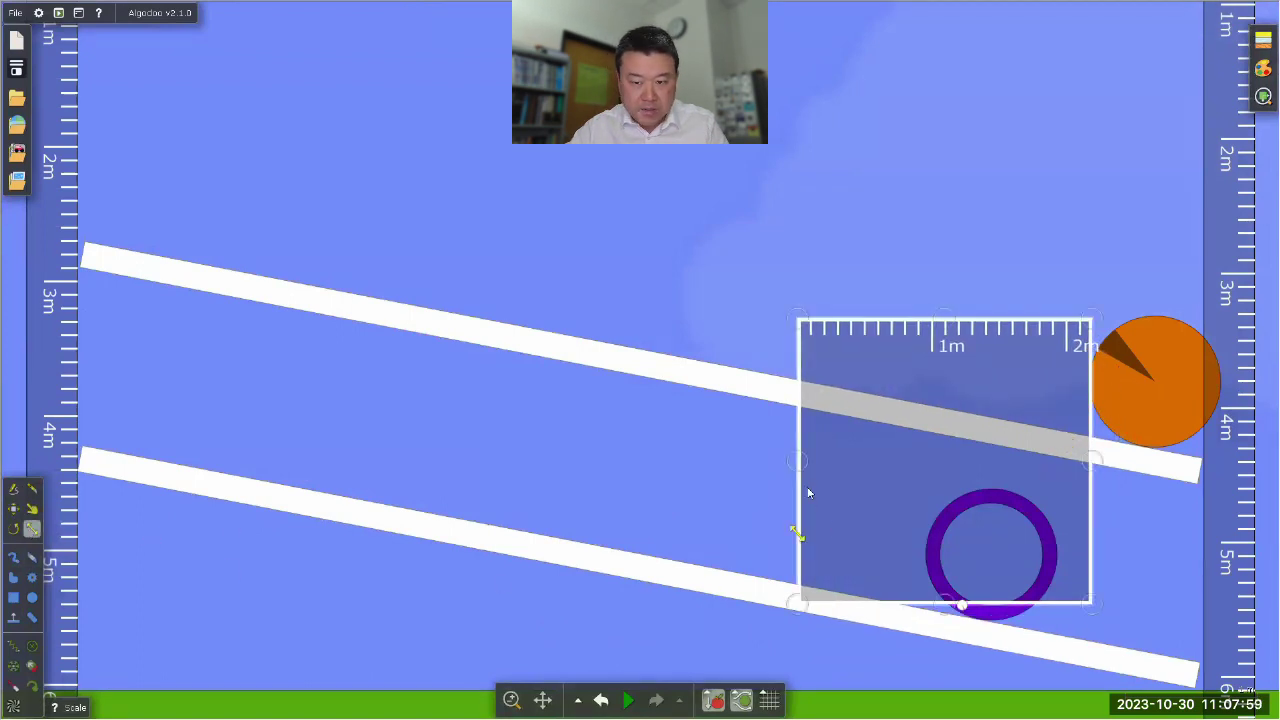
left_click_drag(800, 461, 926, 458)
left_click_drag(1008, 605, 1007, 637)
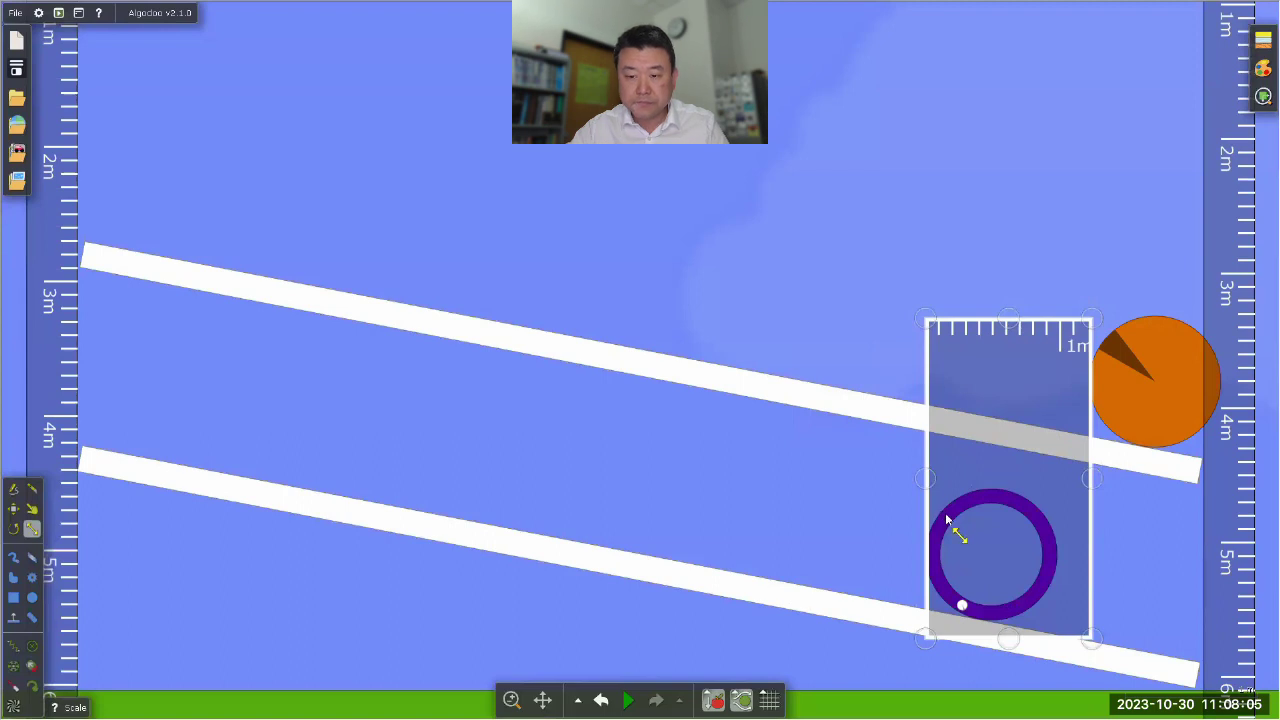
left_click(13, 509)
left_click_drag(957, 478, 1031, 233)
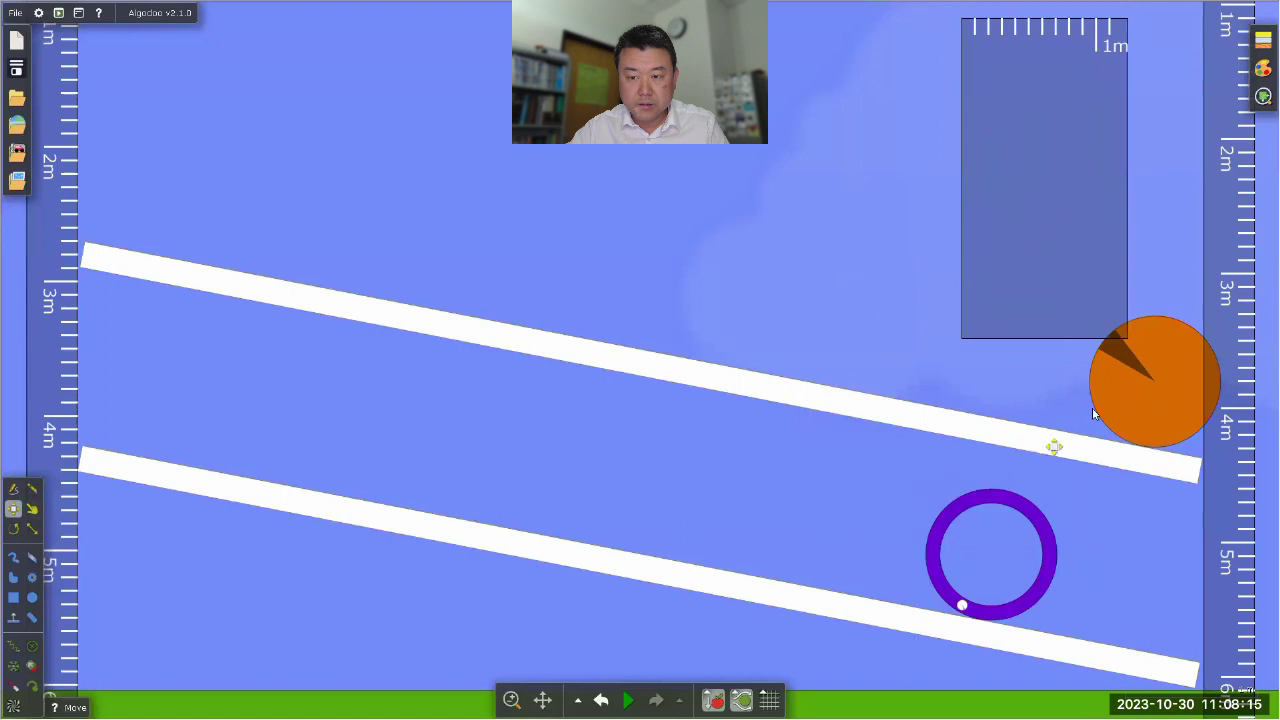
left_click_drag(1160, 403, 132, 186)
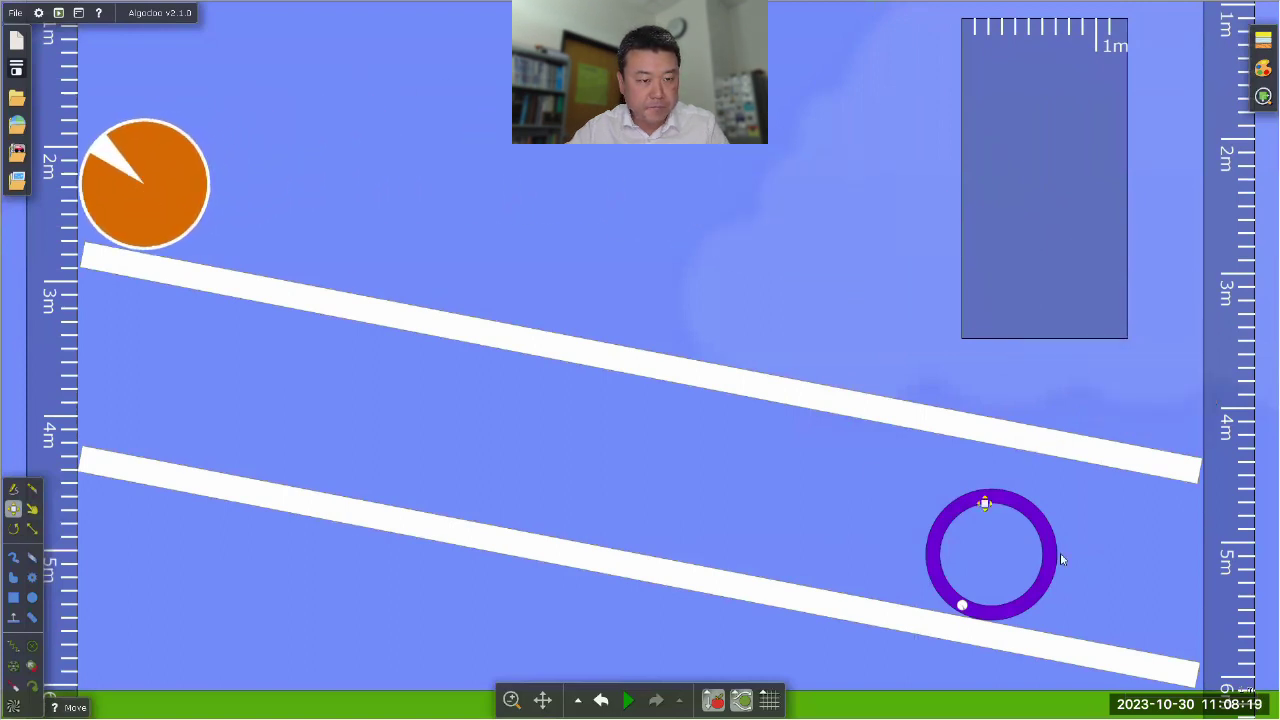
Step: Drag the purple ring back atop the lower incline and check the orange disk's velocity settings
left_click_drag(1050, 548, 205, 383)
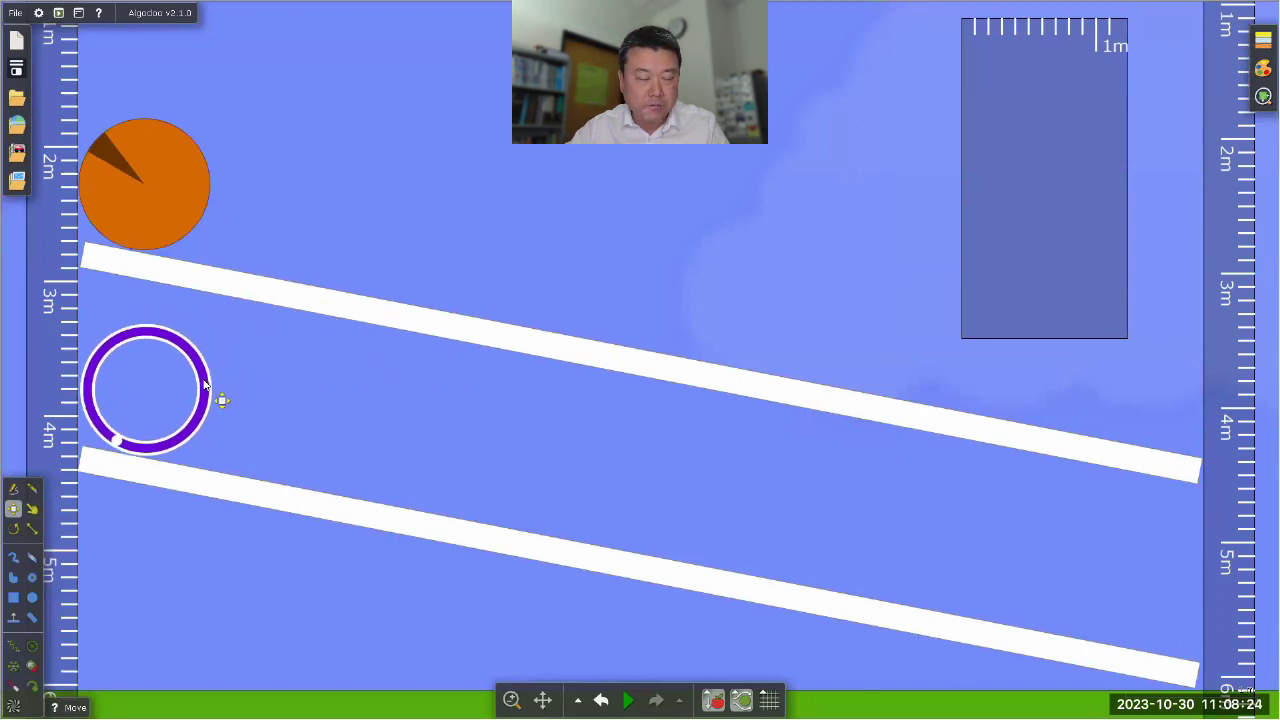
left_click(134, 186)
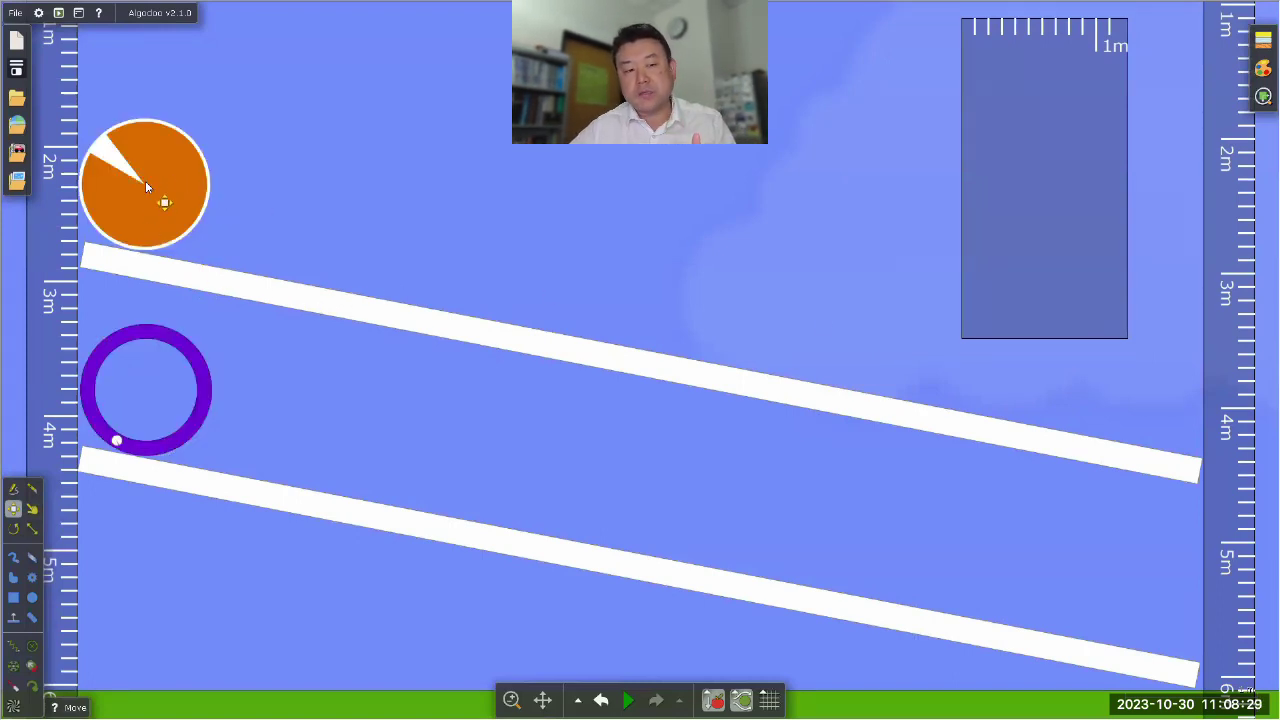
right_click(145, 184)
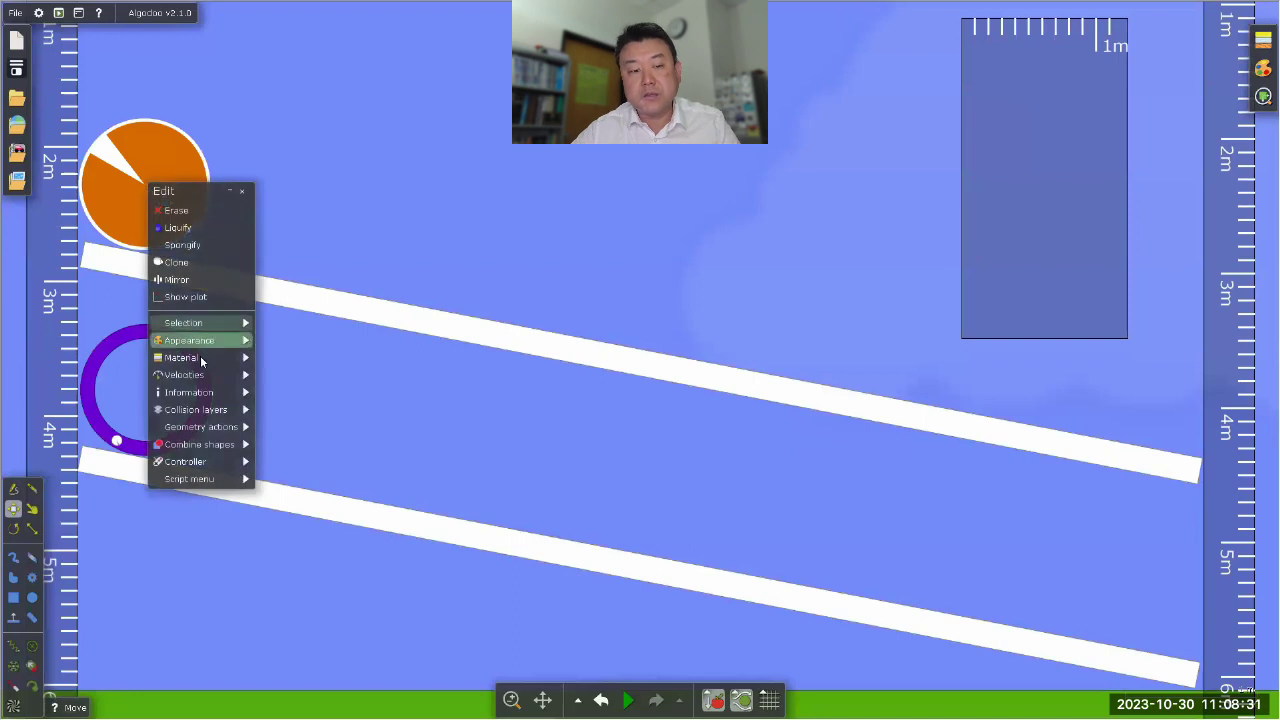
mouse_move(200, 372)
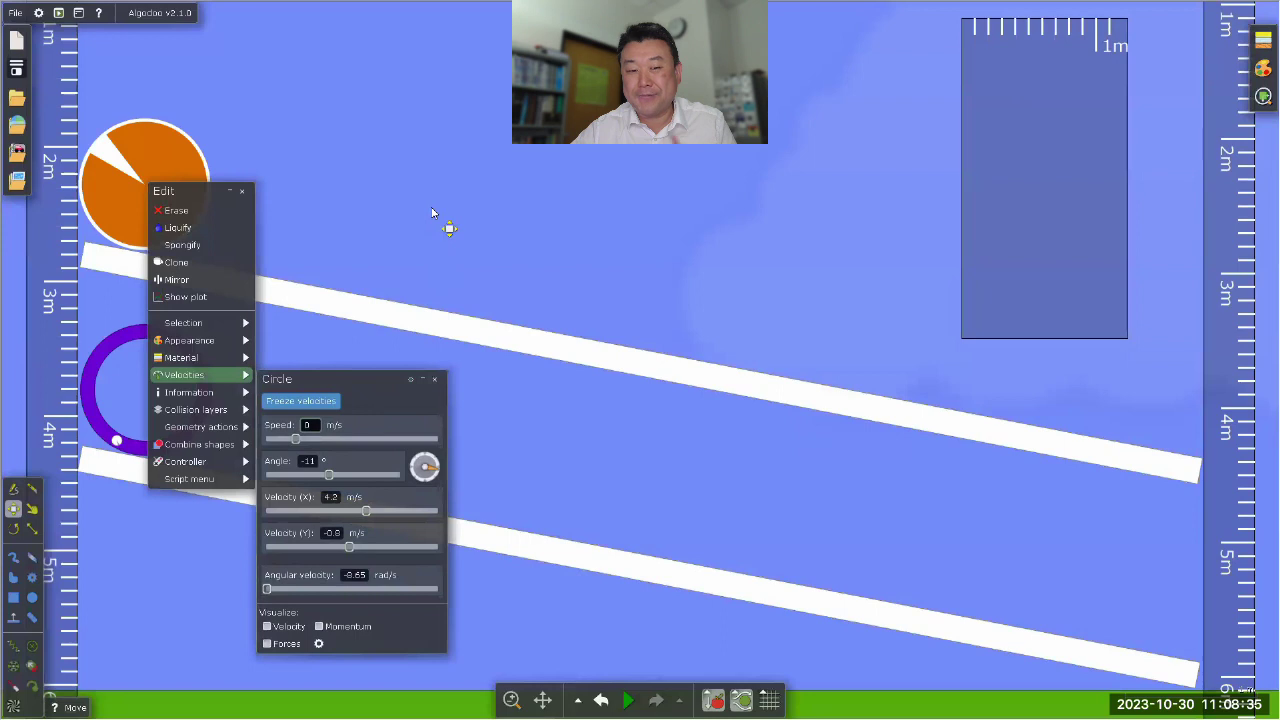
left_click(432, 212)
Step: Check the purple ring's Velocities panel and its Speed value
right_click(193, 353)
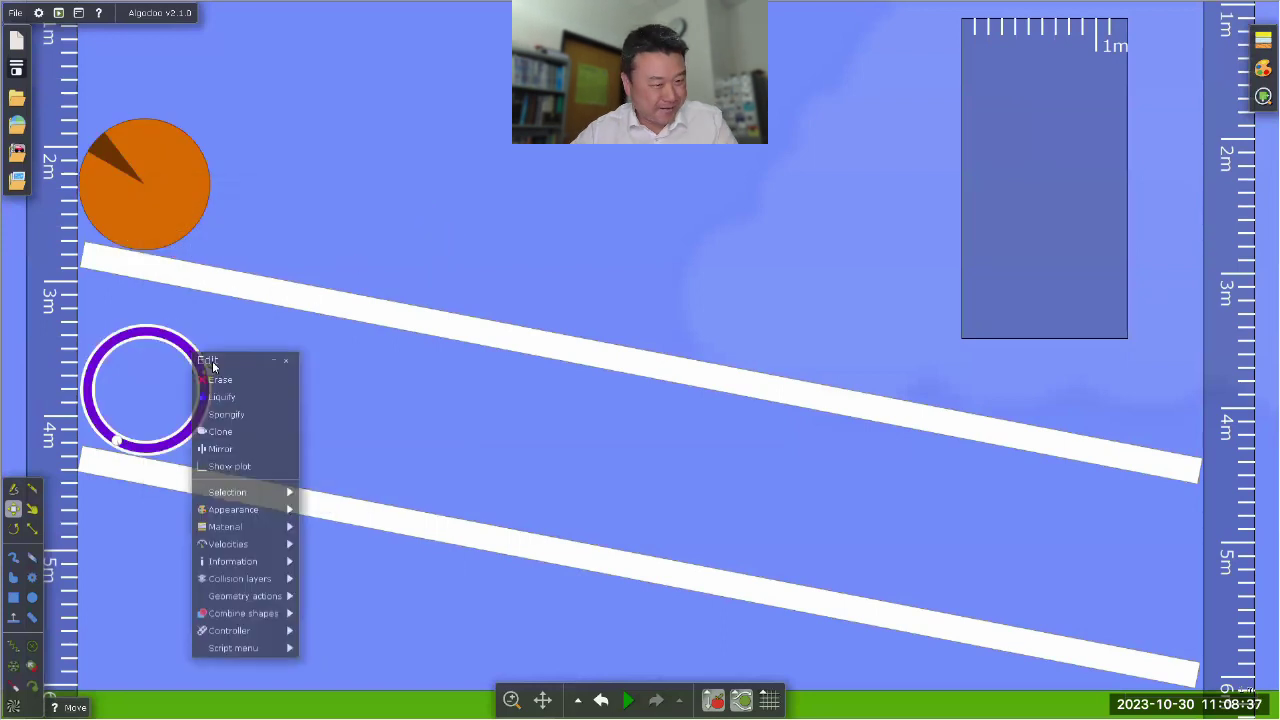
mouse_move(240, 544)
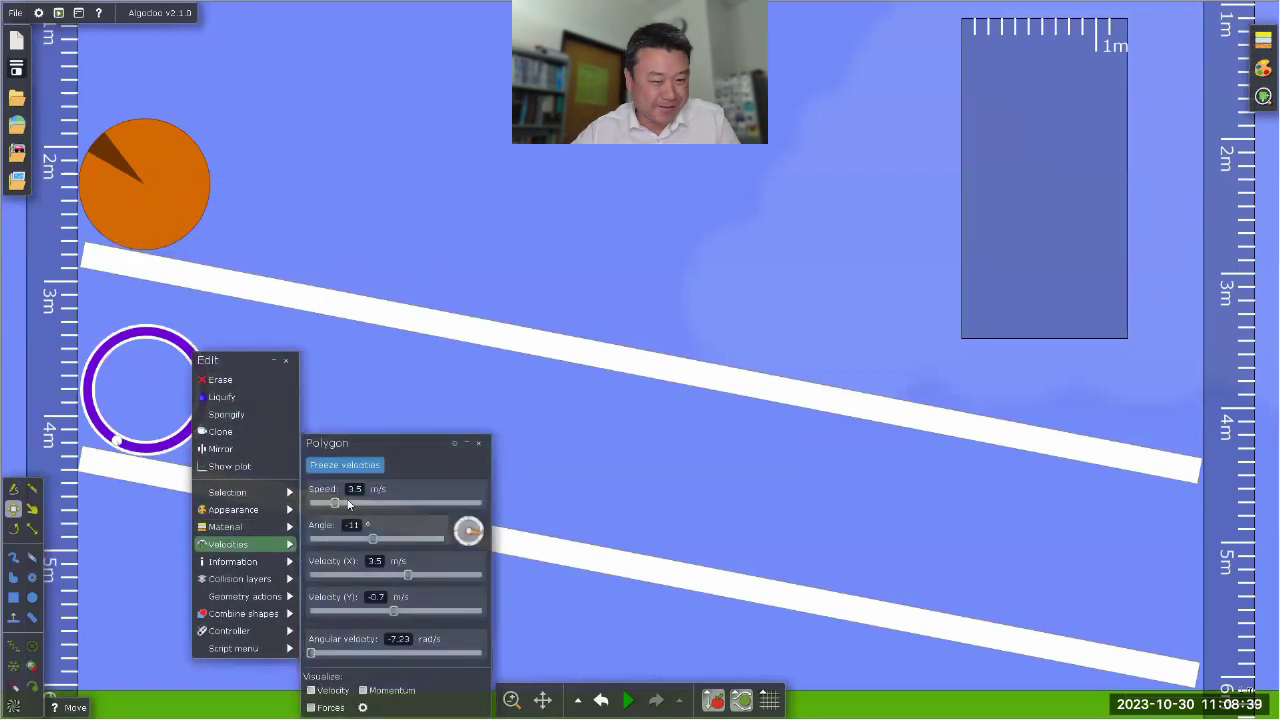
left_click(354, 488)
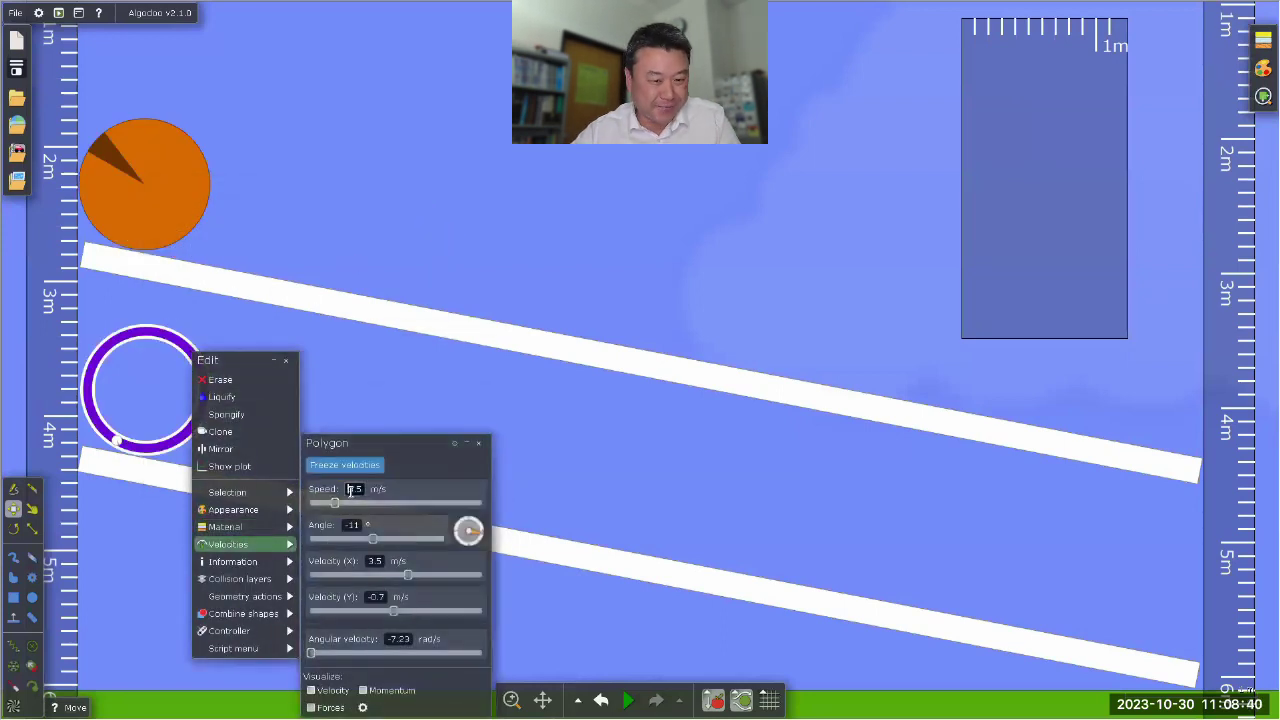
left_click(424, 192)
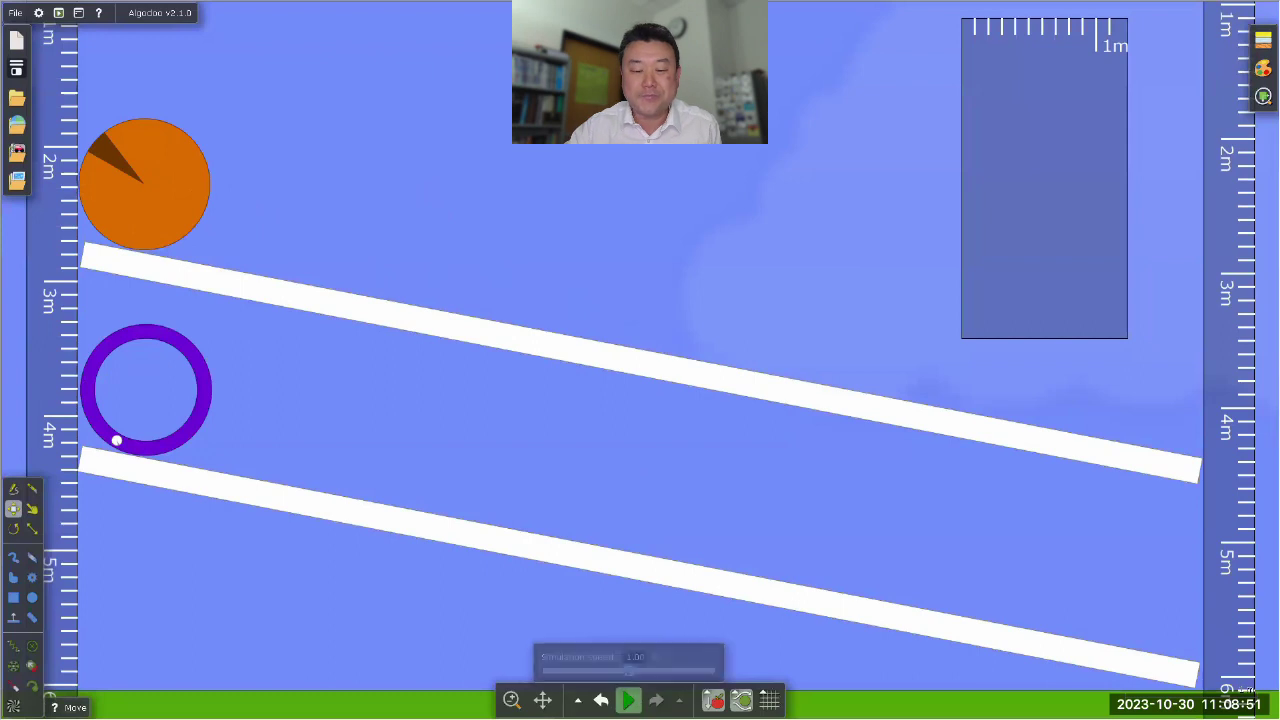
left_click(628, 700)
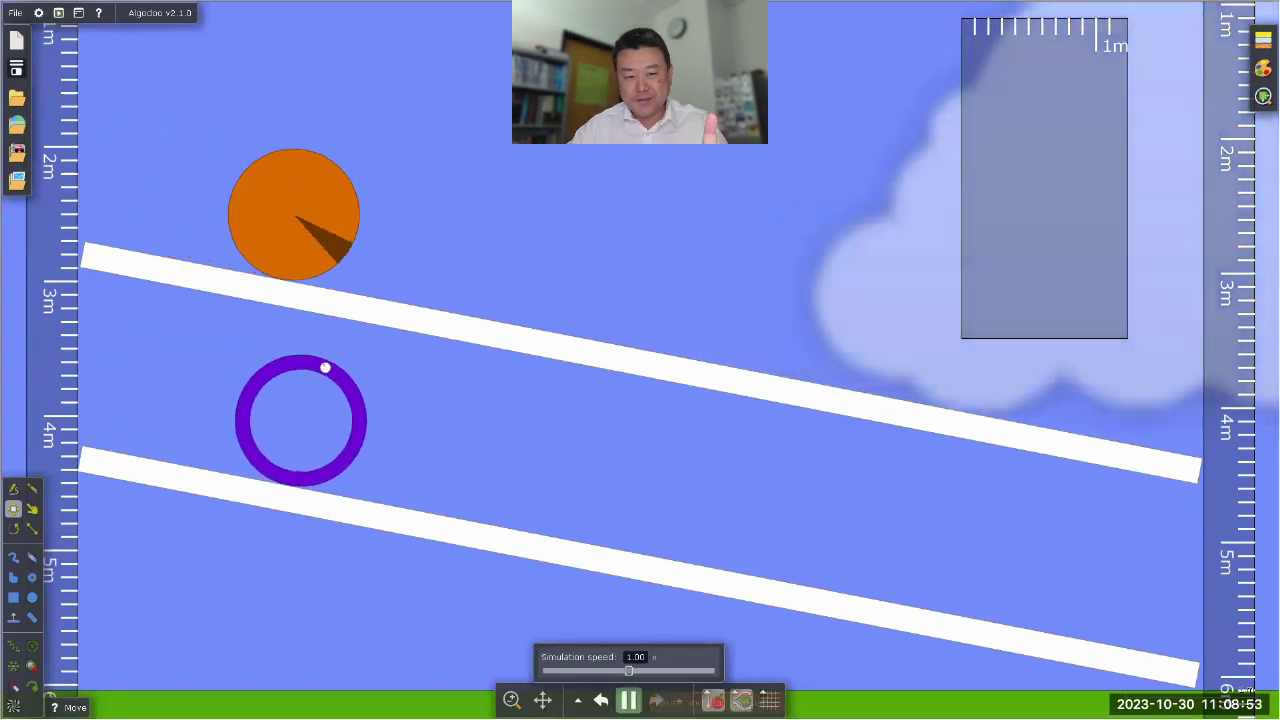
left_click(628, 700)
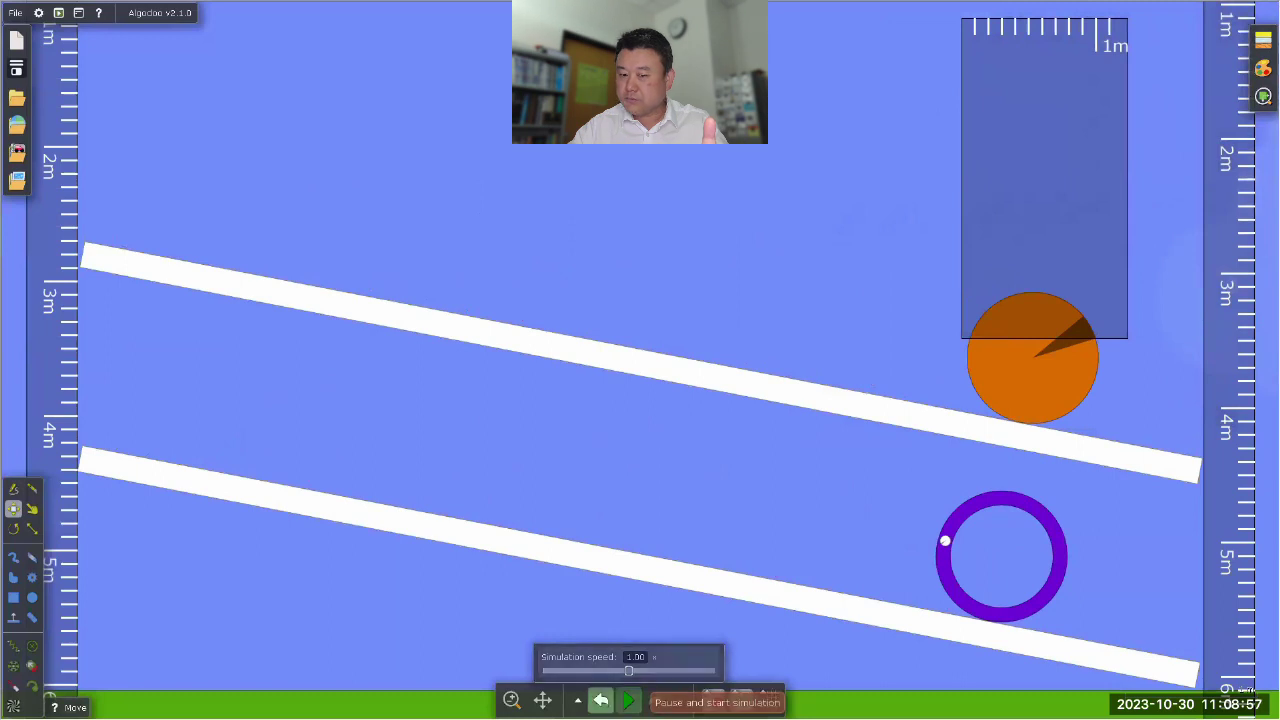
left_click(600, 700)
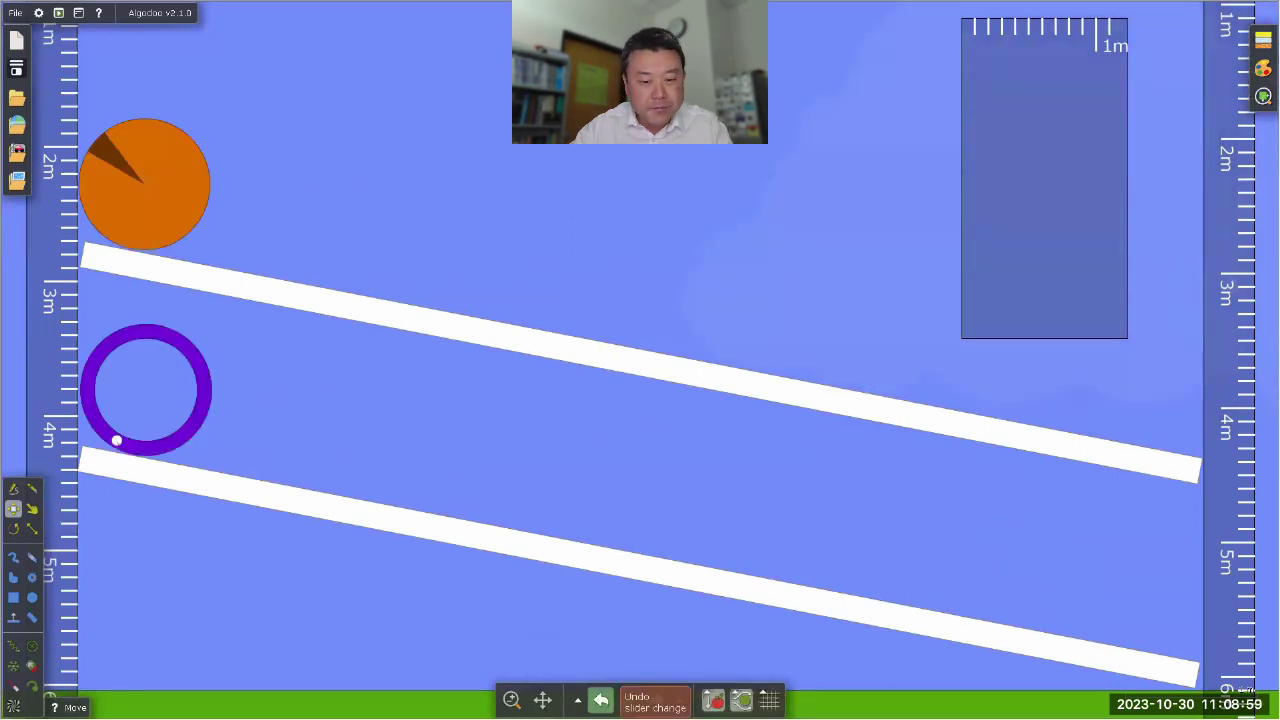
right_click(162, 195)
mouse_move(232, 365)
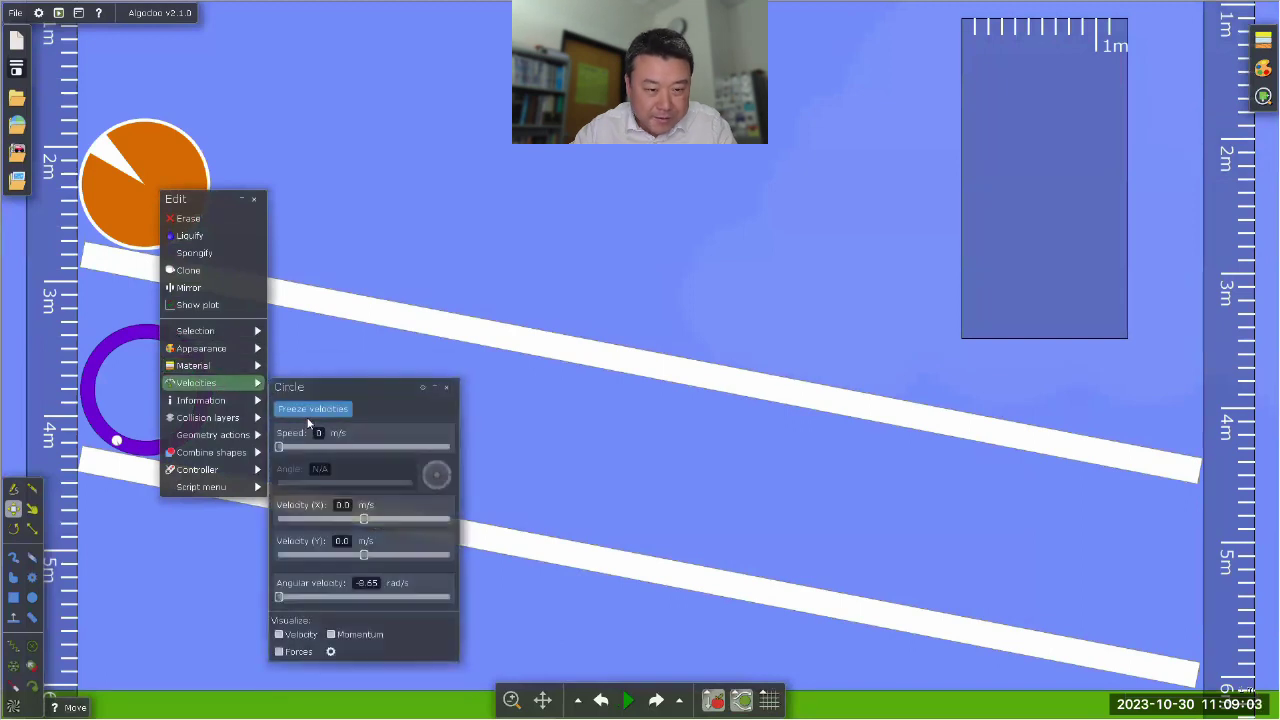
left_click(369, 583)
left_click(443, 200)
right_click(207, 388)
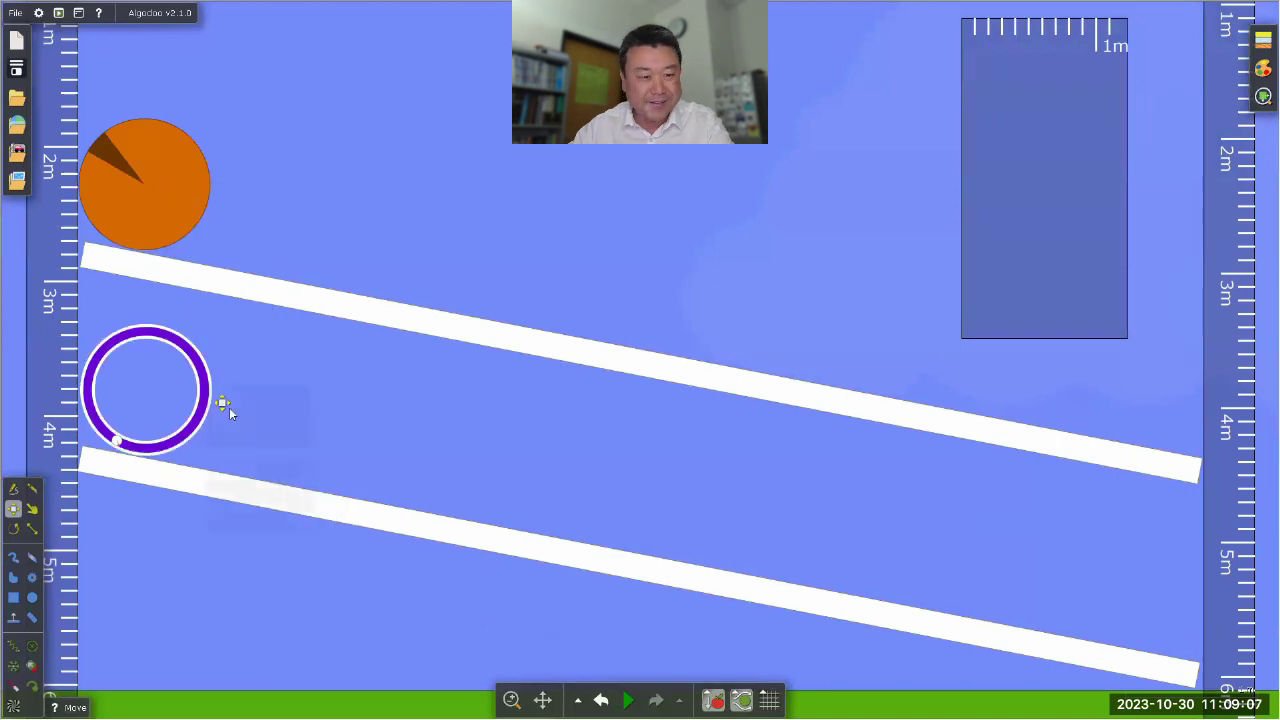
mouse_move(284, 559)
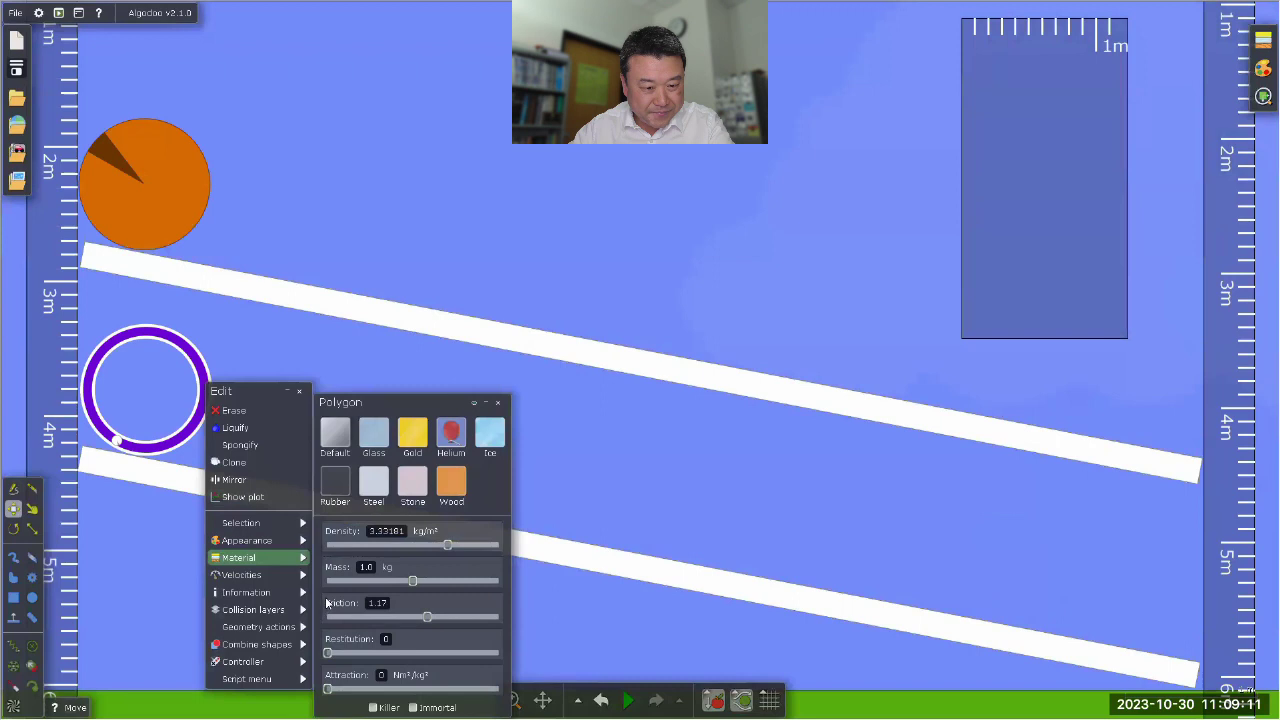
mouse_move(265, 539)
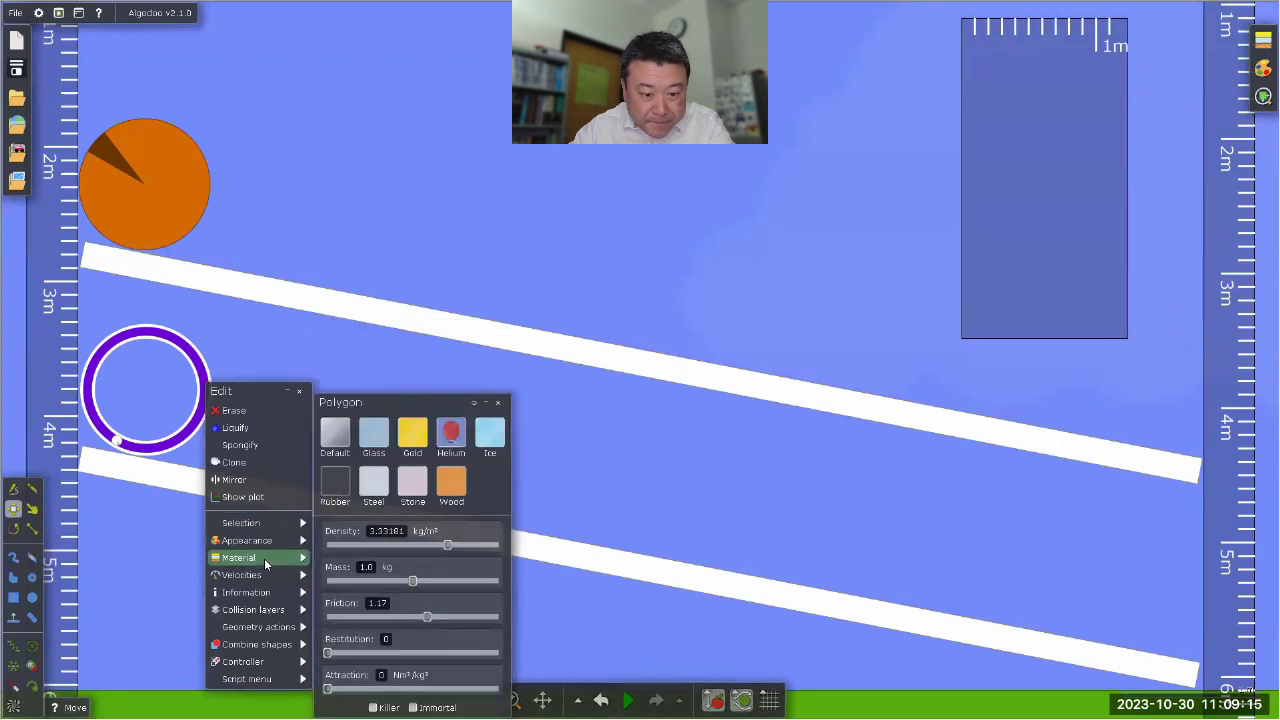
left_click(117, 484)
right_click(140, 450)
mouse_move(197, 569)
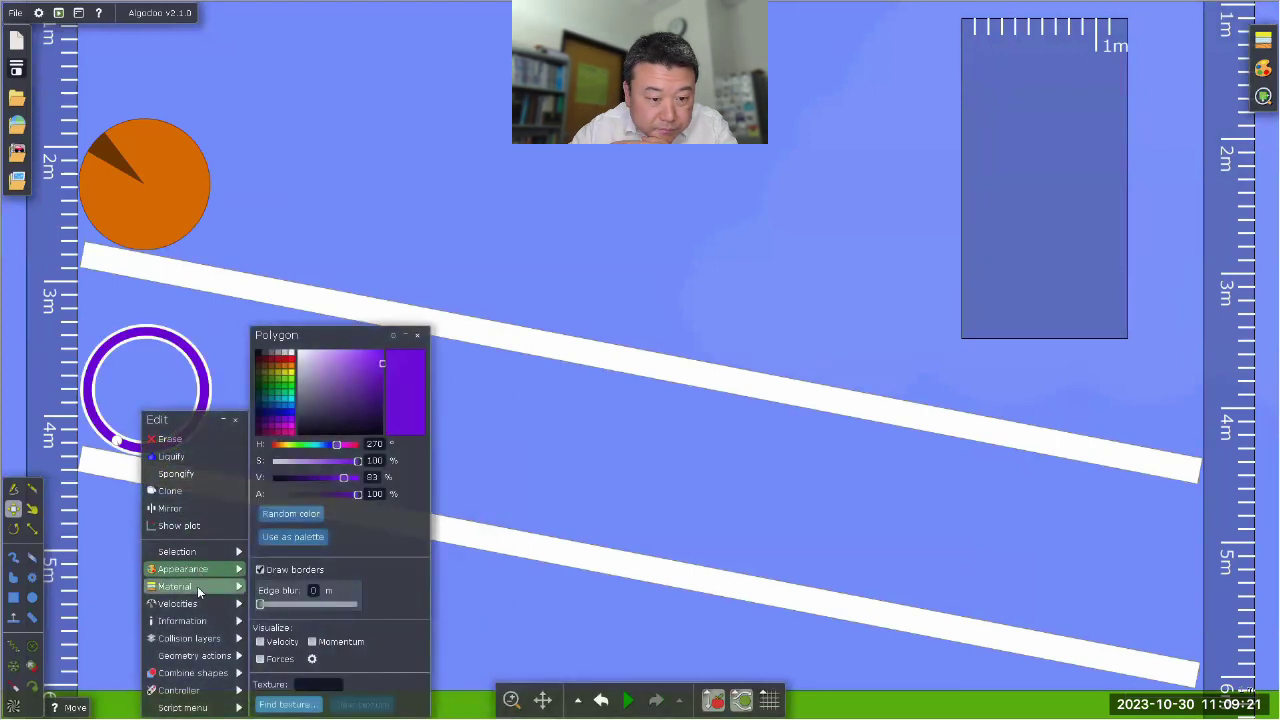
mouse_move(195, 603)
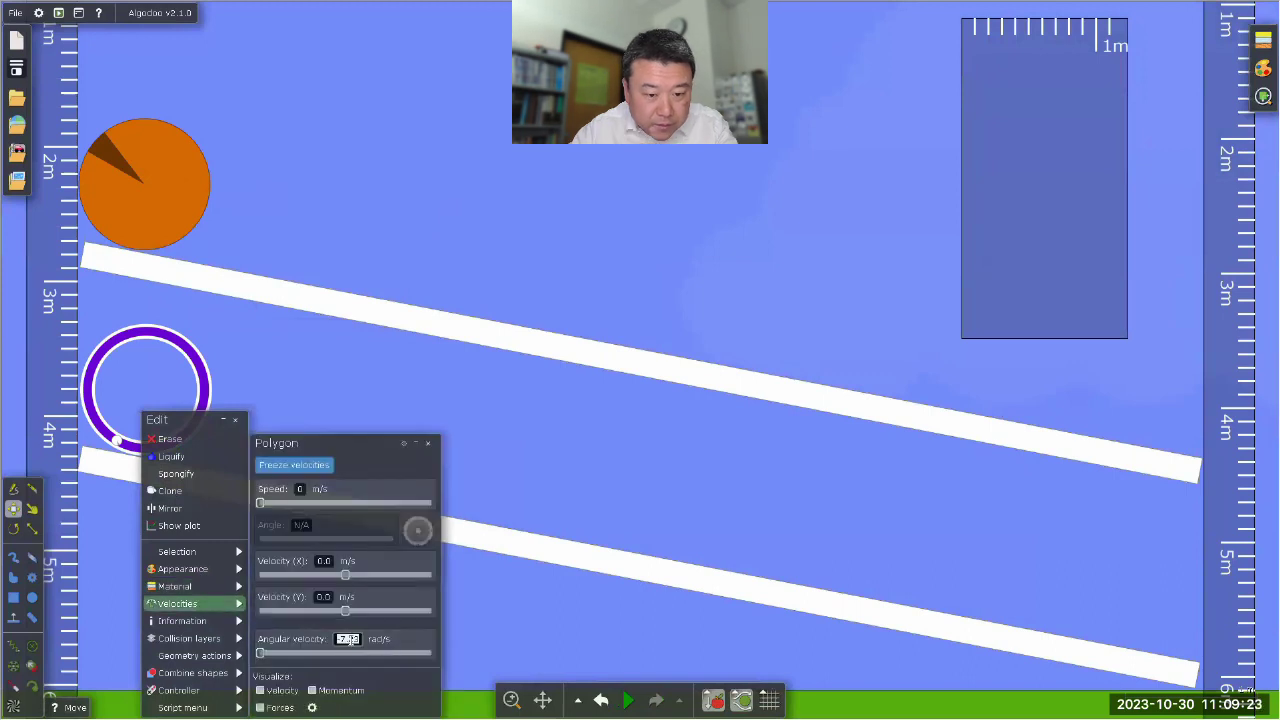
left_click(543, 463)
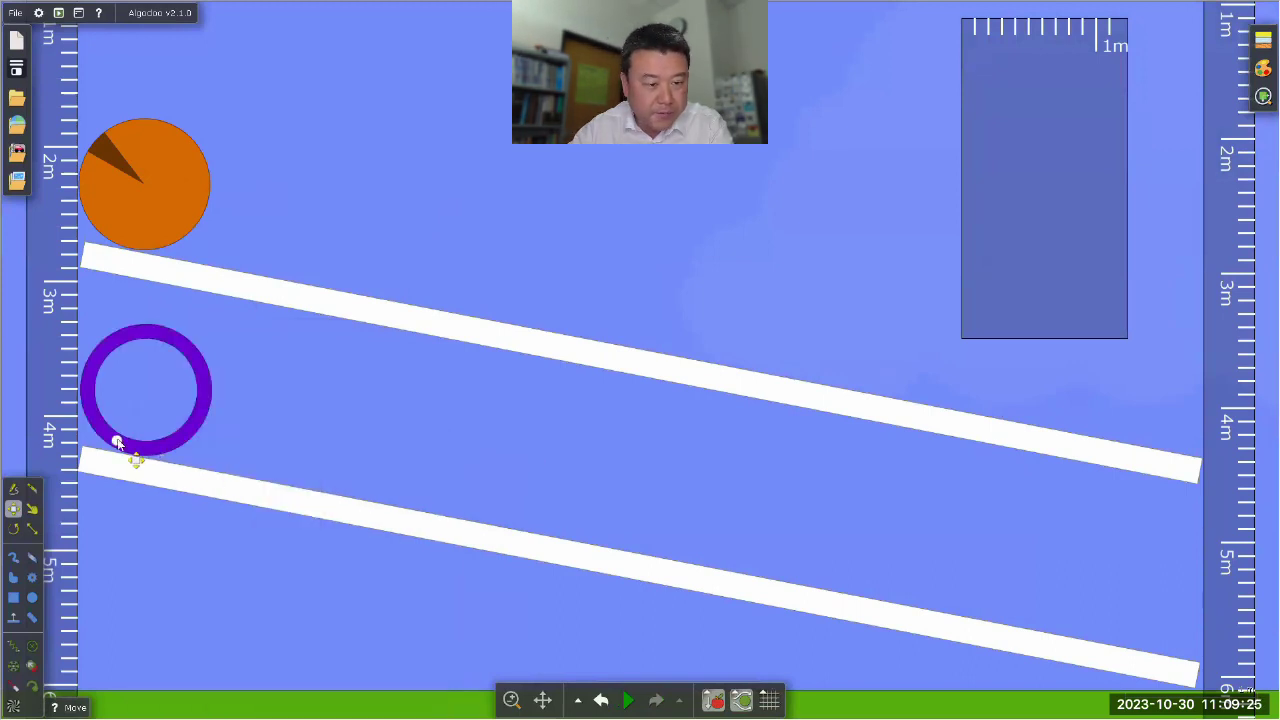
right_click(117, 443)
mouse_move(169, 606)
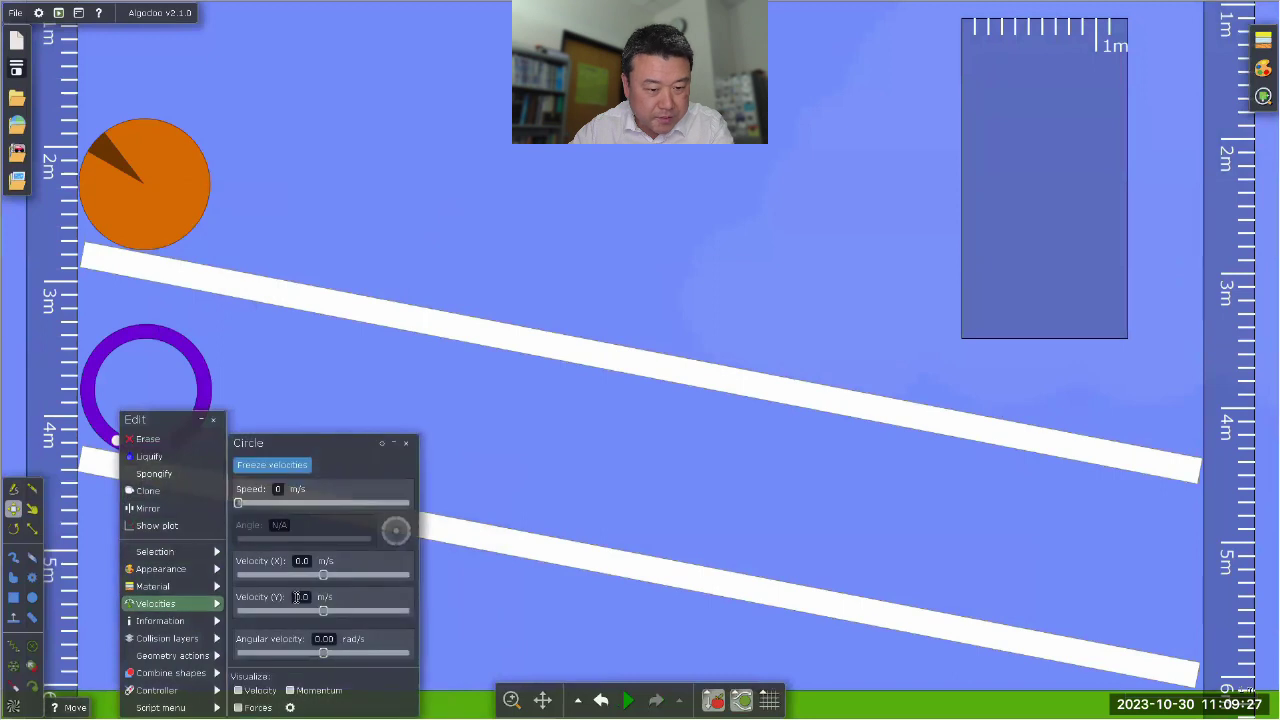
left_click(330, 387)
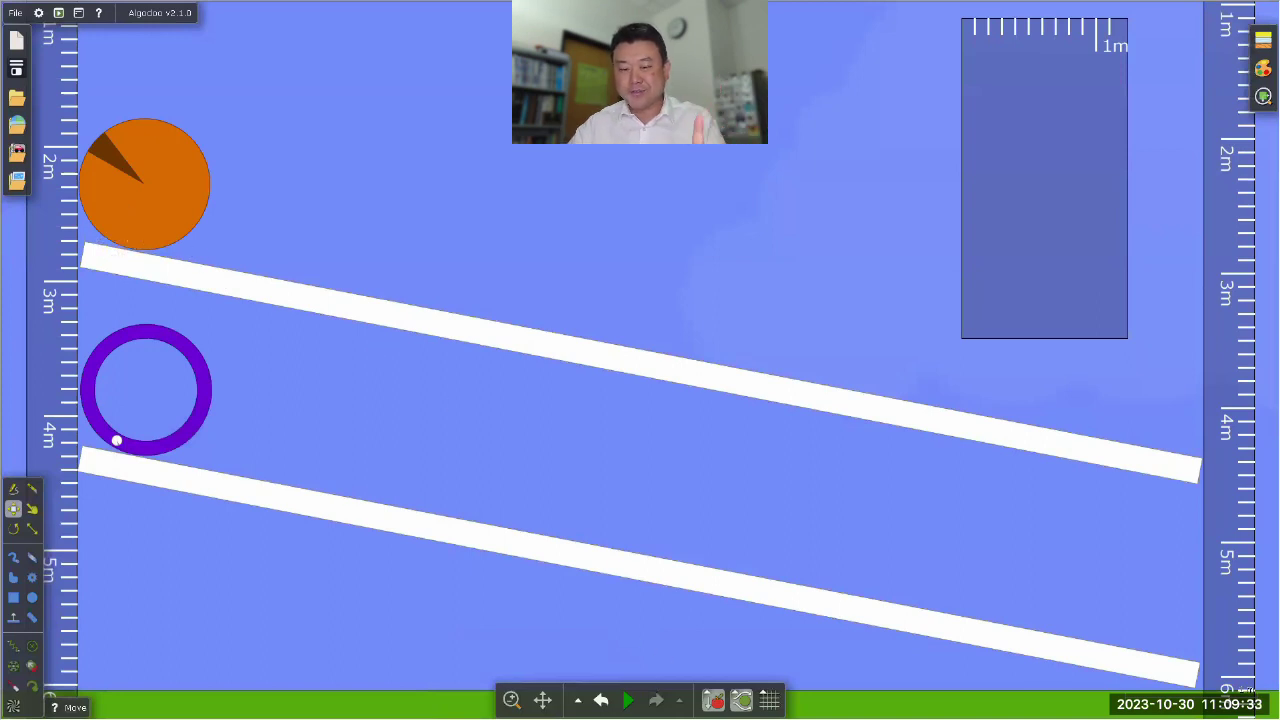
left_click(628, 700)
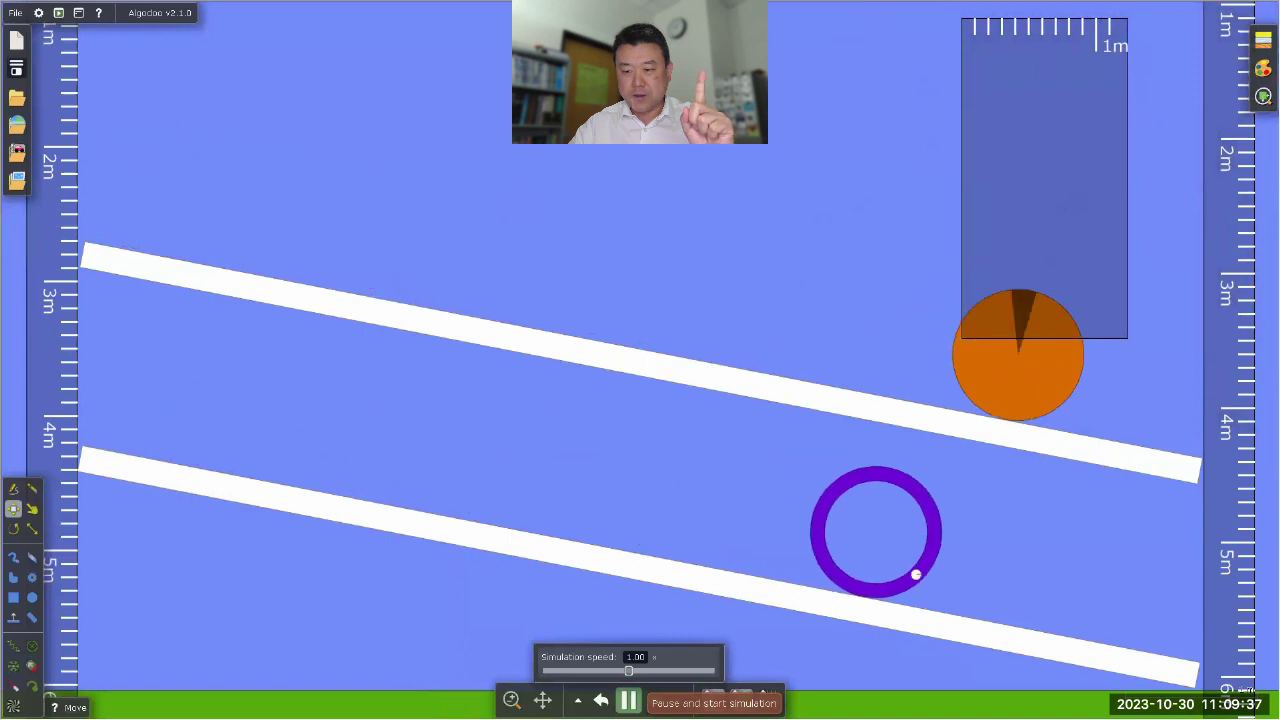
left_click(628, 700)
left_click_drag(1040, 169, 1052, 123)
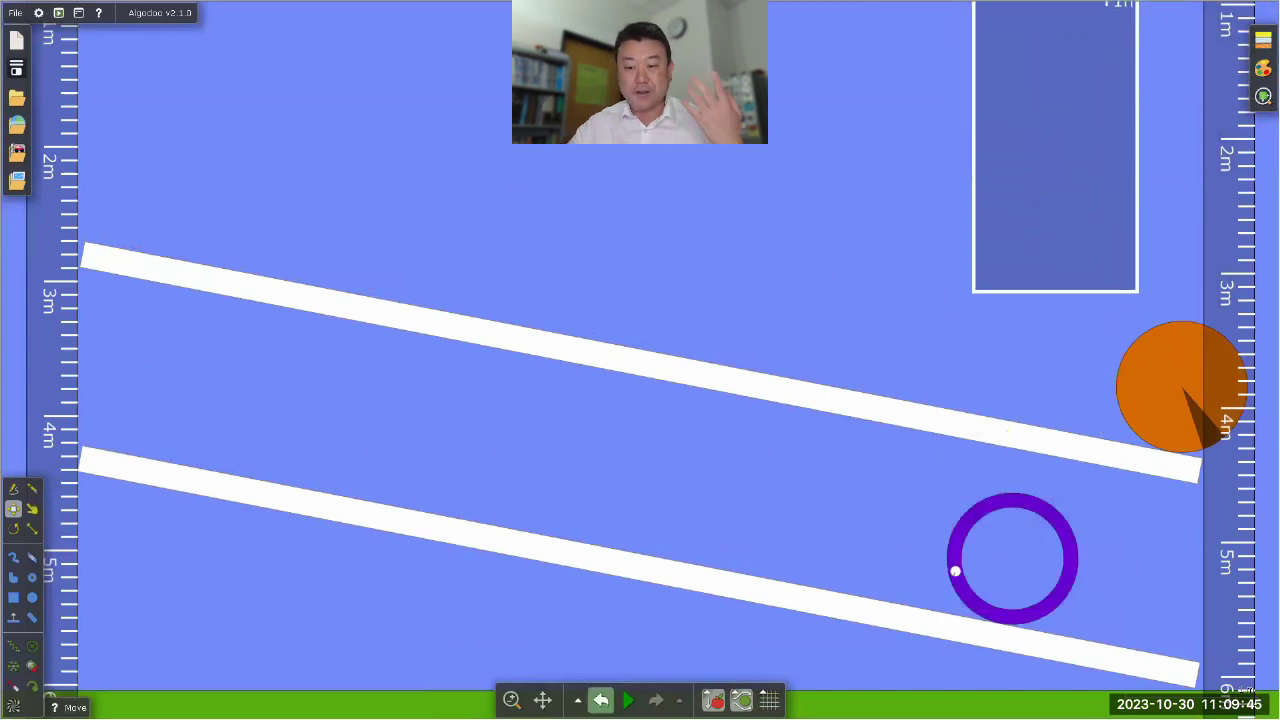
left_click(600, 700)
left_click(600, 700)
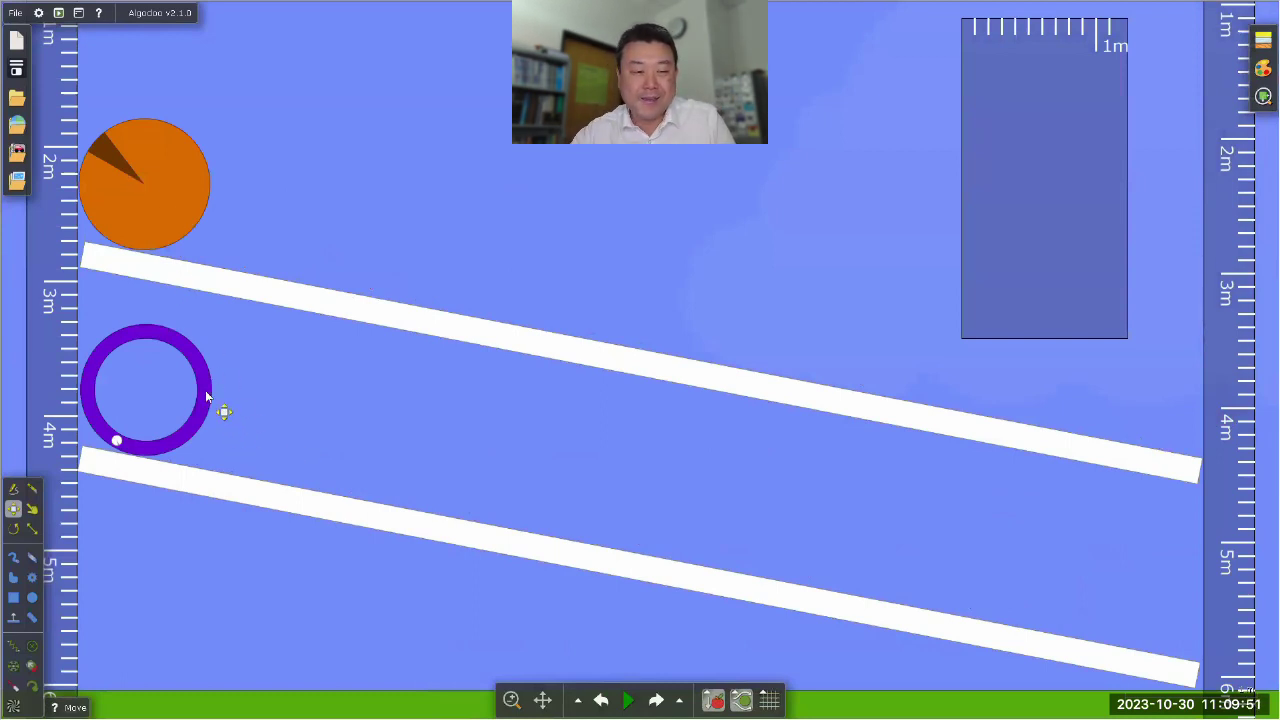
Step: Scale the purple ring down to about 0.32× and nudge the small hoop onto the lower incline
left_click_drag(306, 603, 75, 330)
left_click(31, 528)
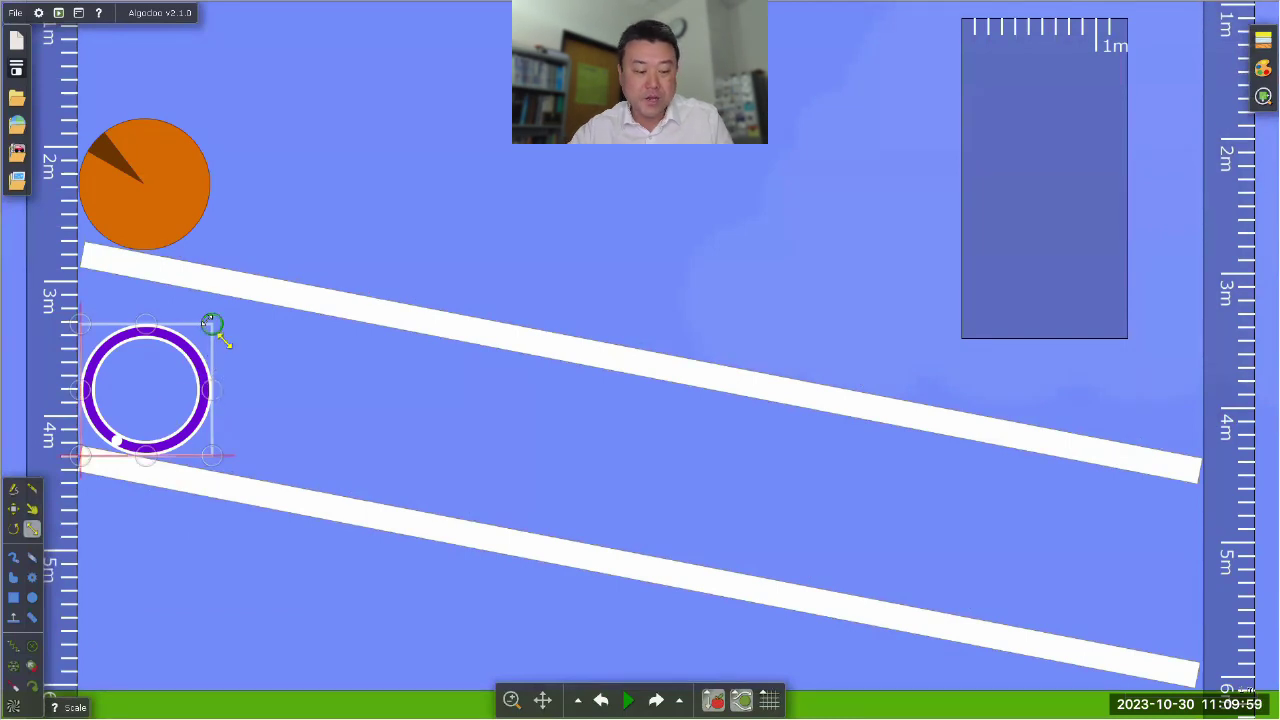
left_click_drag(211, 323, 120, 413)
left_click(13, 508)
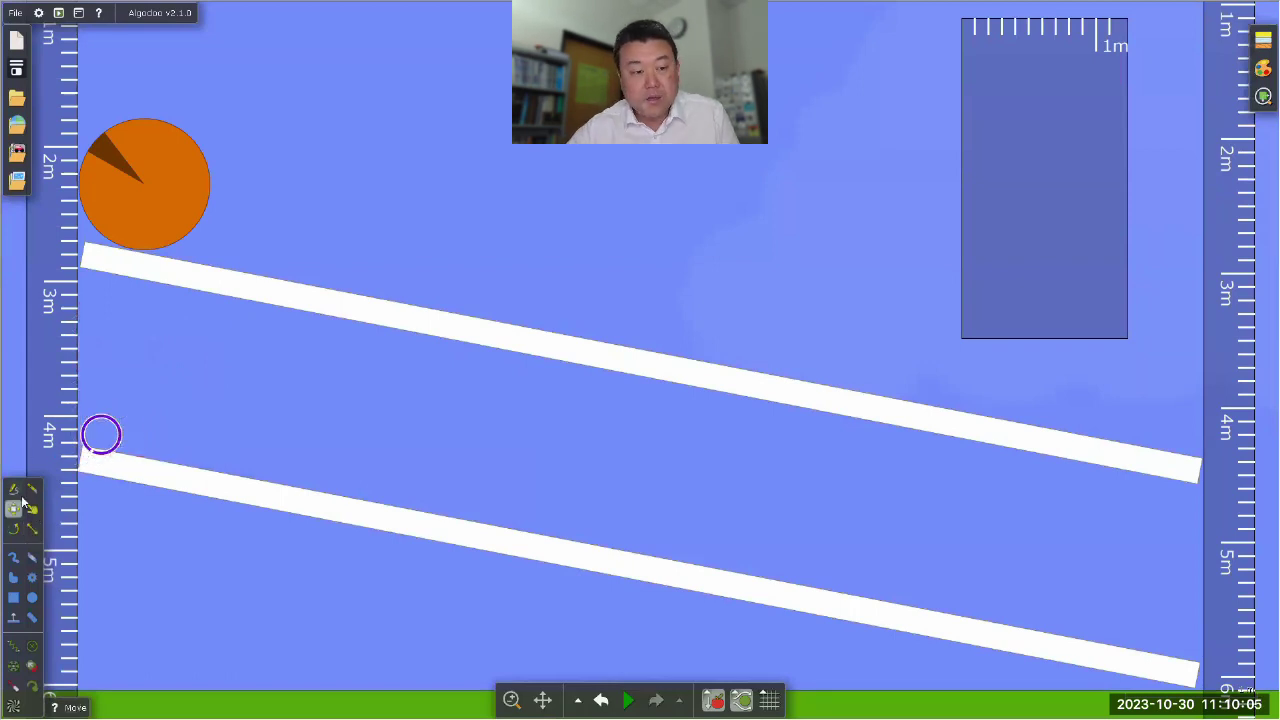
left_click_drag(186, 386, 63, 503)
left_click_drag(117, 444, 116, 434)
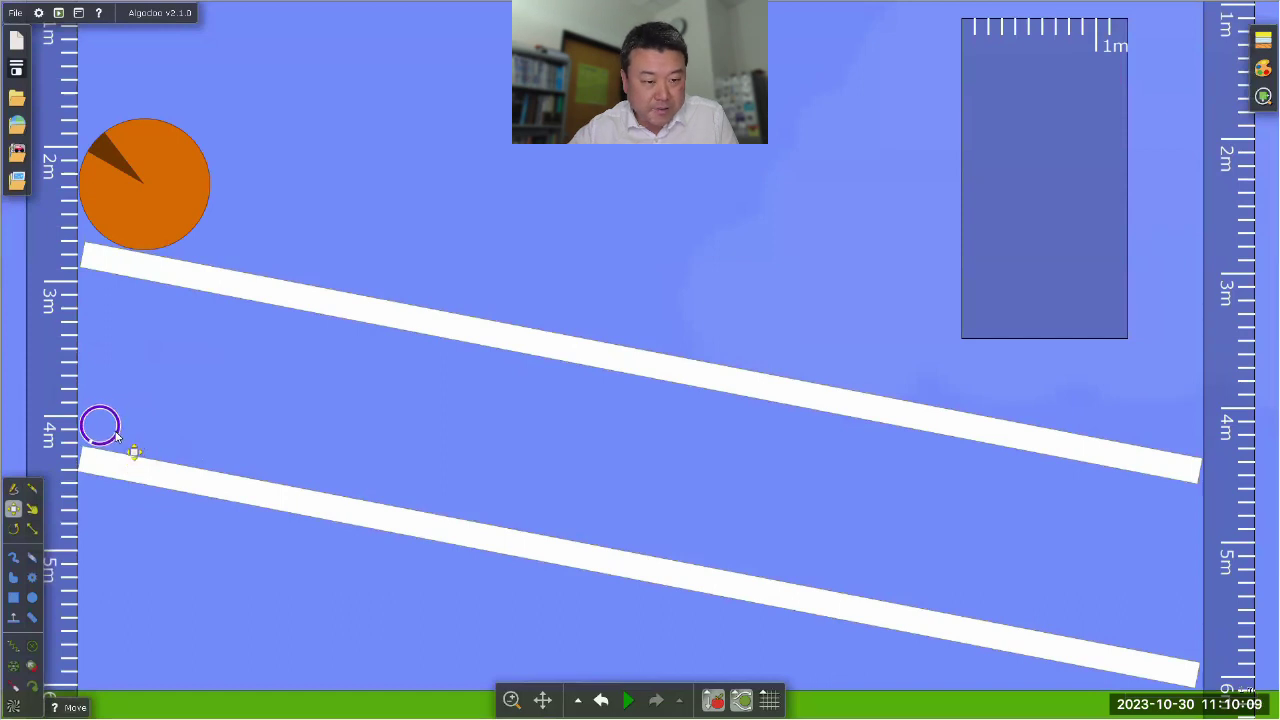
left_click(248, 411)
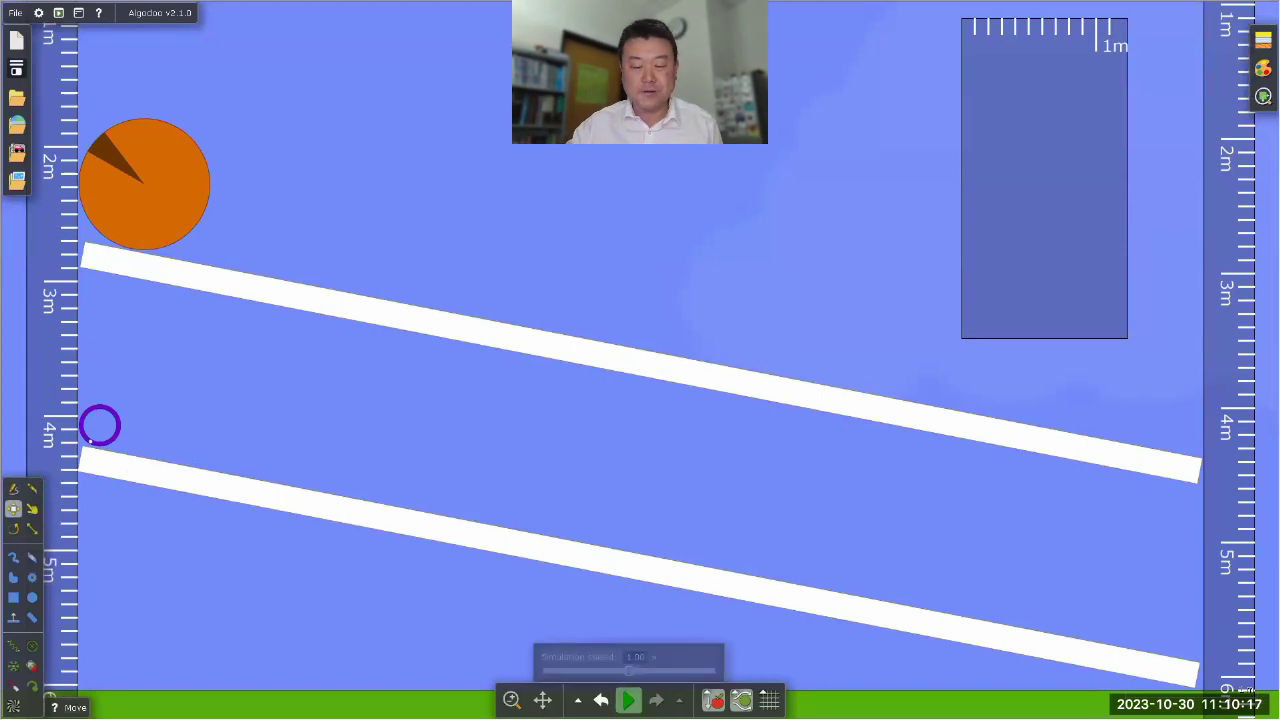
Step: Run the race briefly, pause, and drag the 1 m ruler box over both inclines beside the ring
left_click(628, 700)
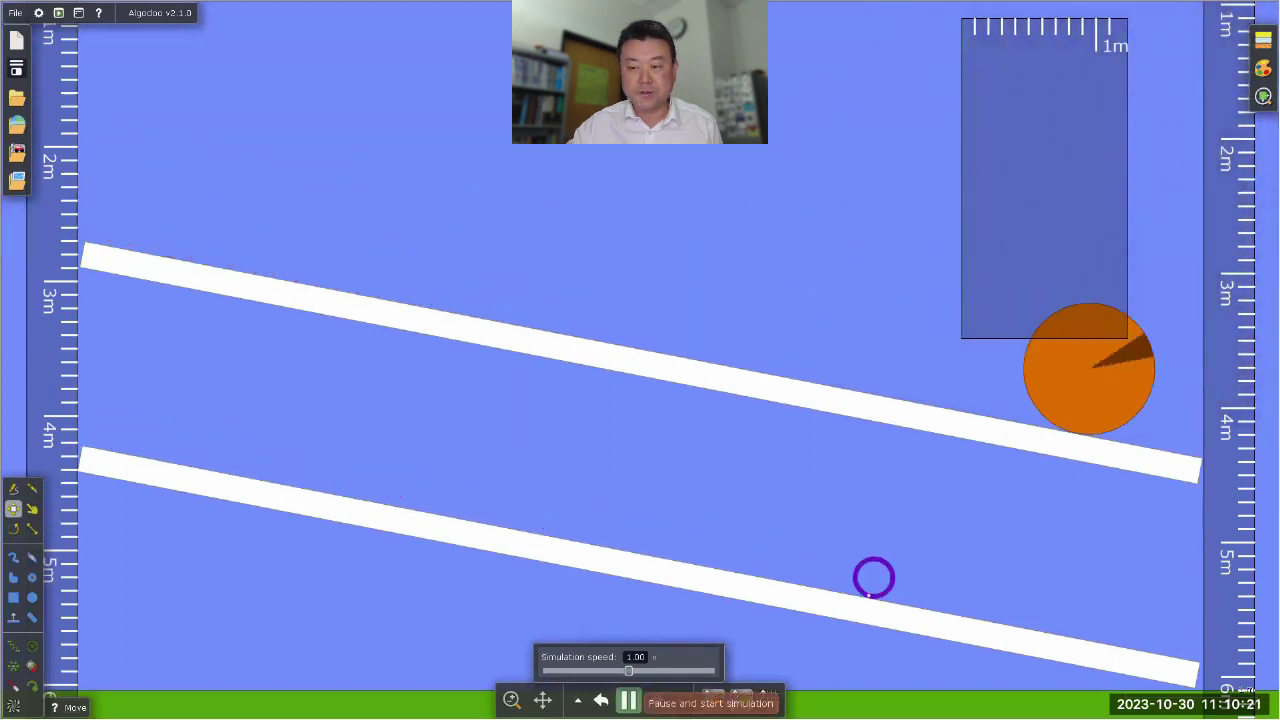
left_click(628, 700)
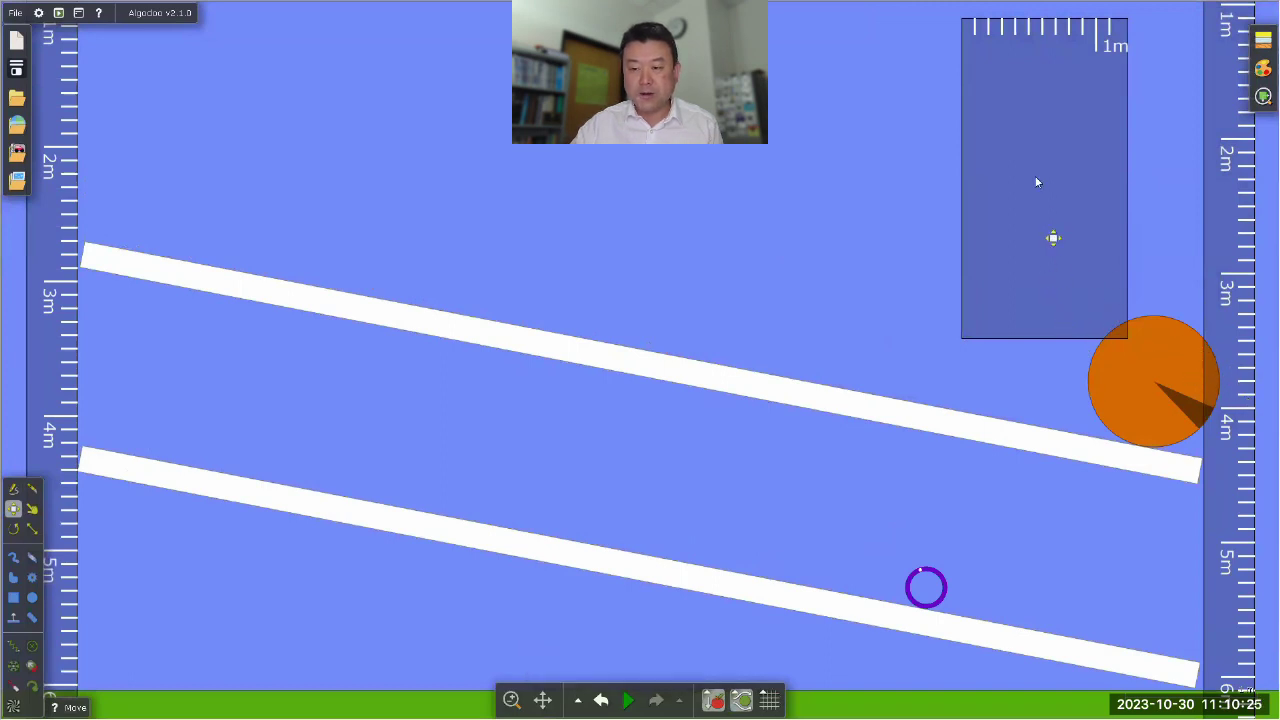
left_click_drag(1033, 140, 993, 431)
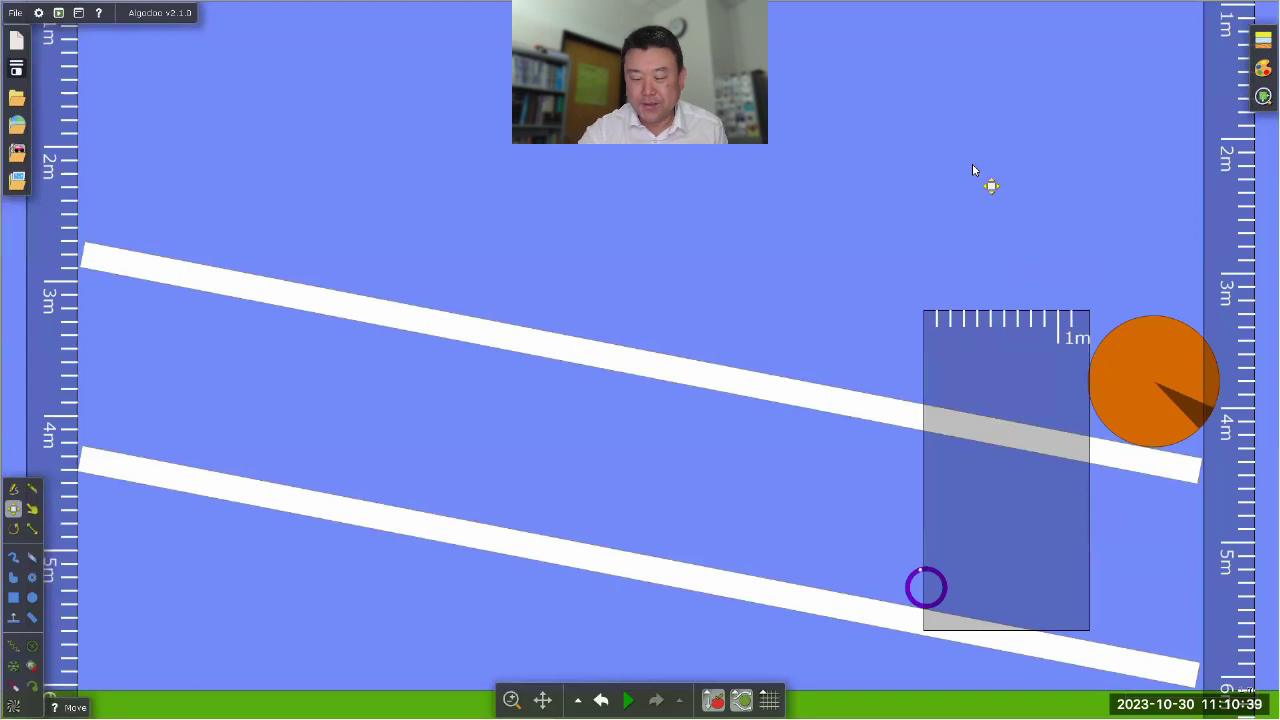
Step: Undo back to the starting positions and enter 1 in the small ring's Mass field
key("ctrl+z")
key("ctrl+z")
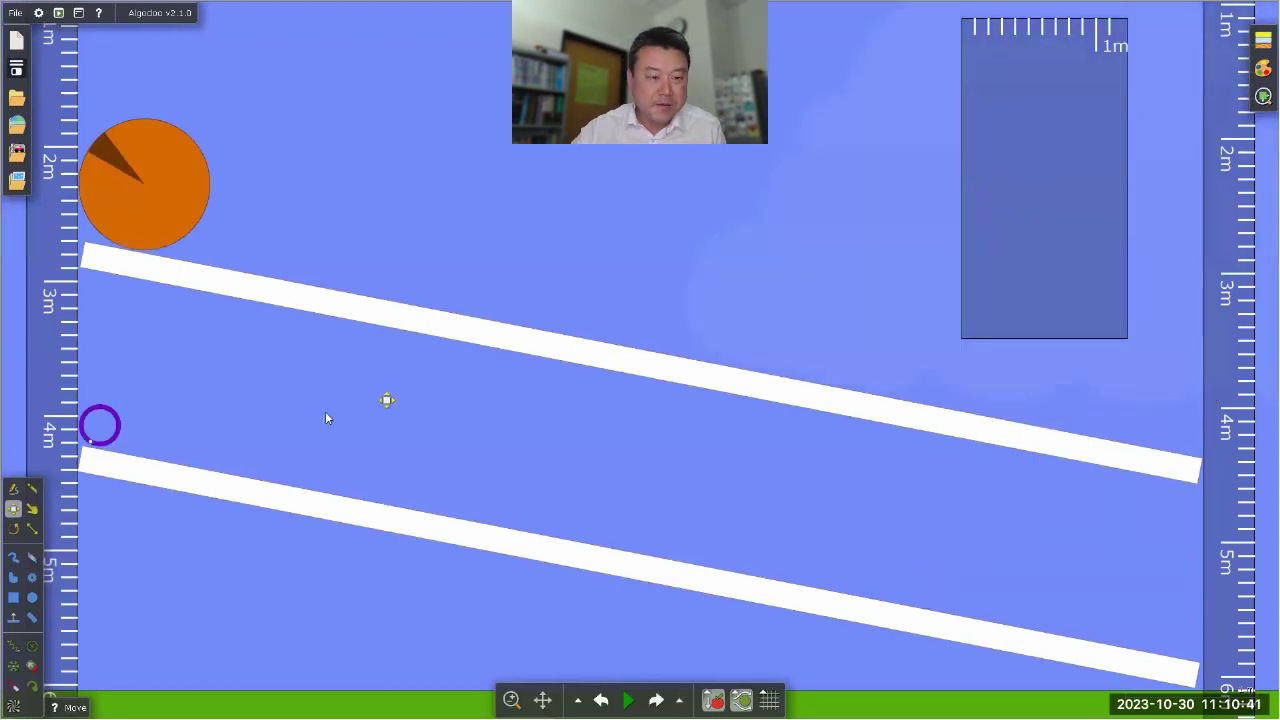
right_click(116, 425)
mouse_move(170, 586)
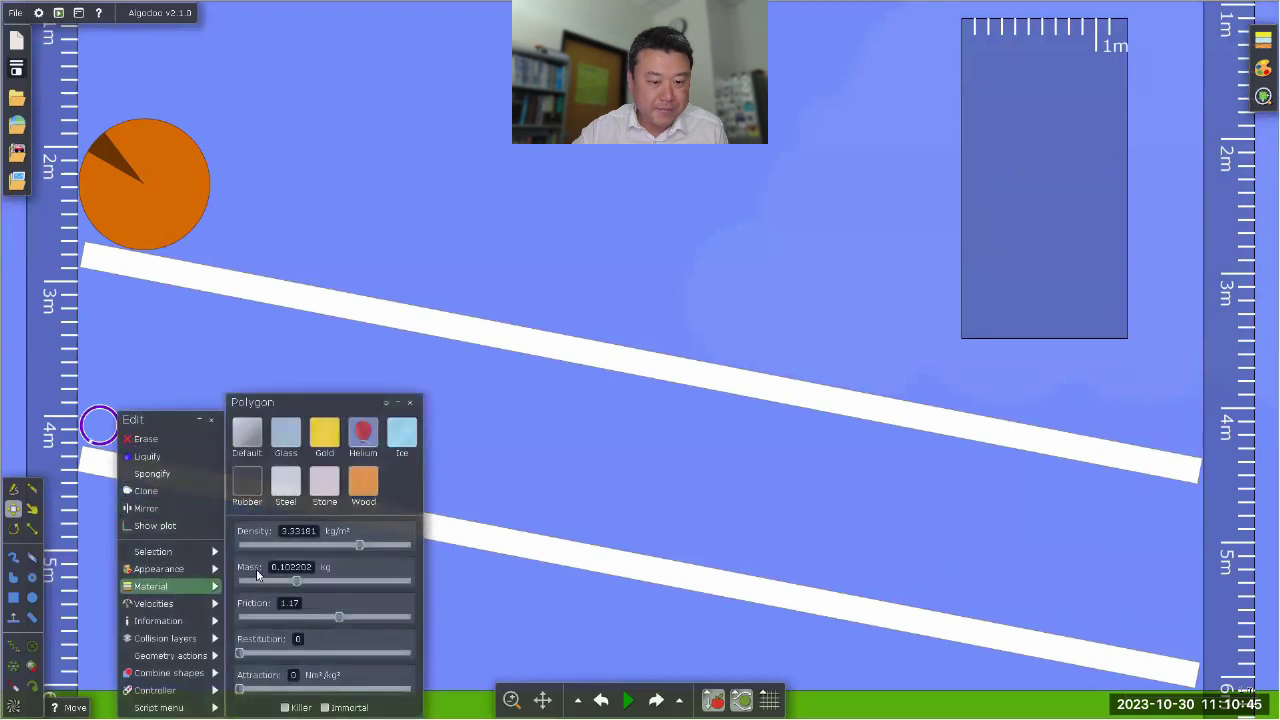
left_click(290, 567)
type("1")
left_click(430, 208)
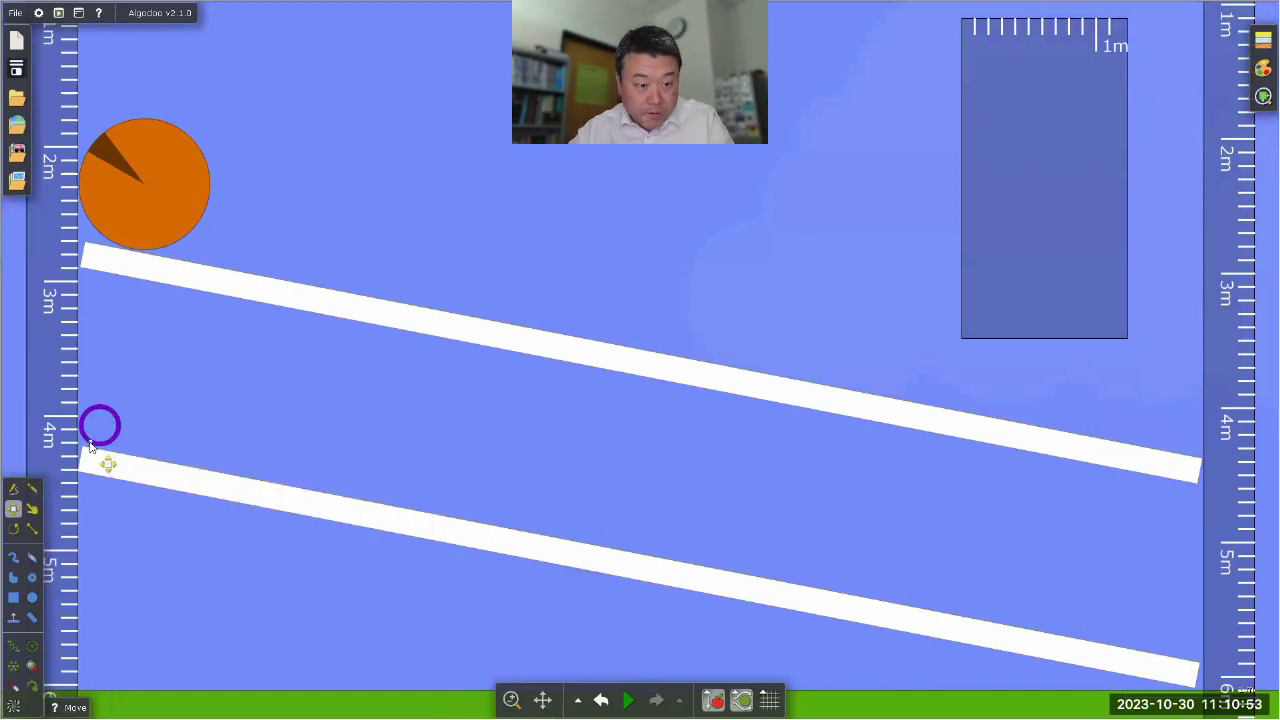
Step: Reopen the inner circle's Material settings to check its mass
right_click(89, 445)
mouse_move(186, 584)
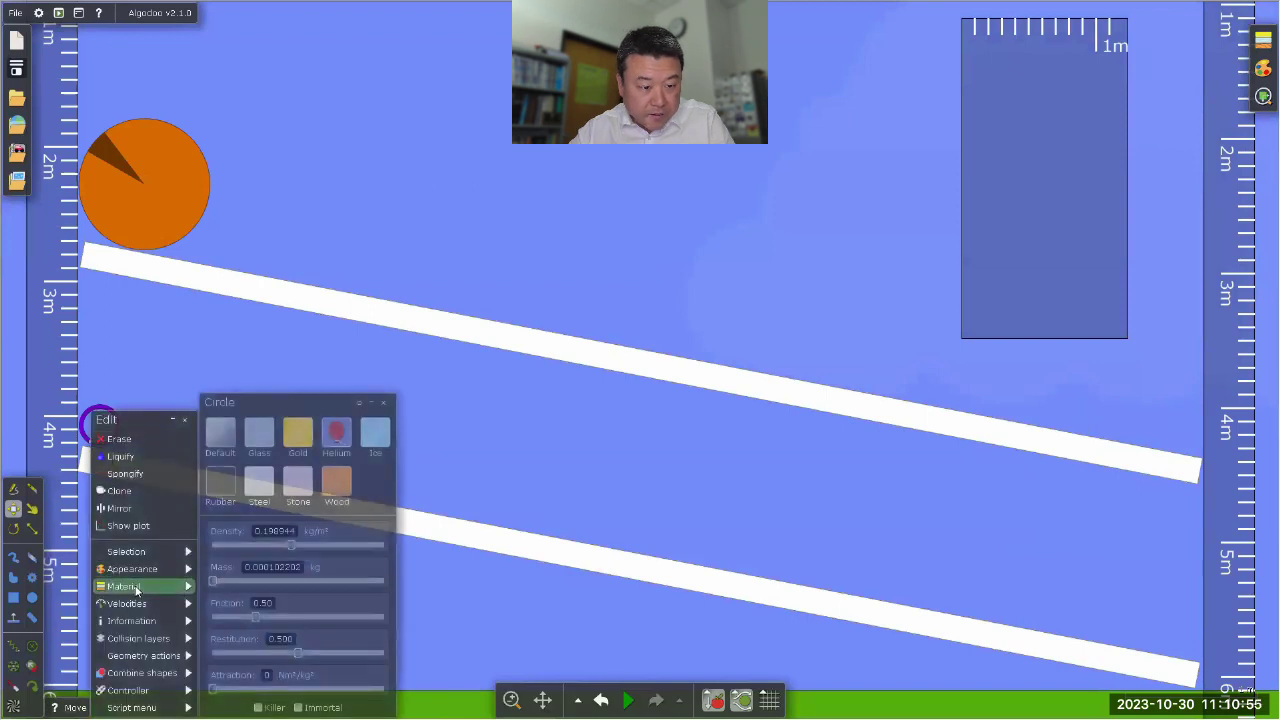
left_click(440, 268)
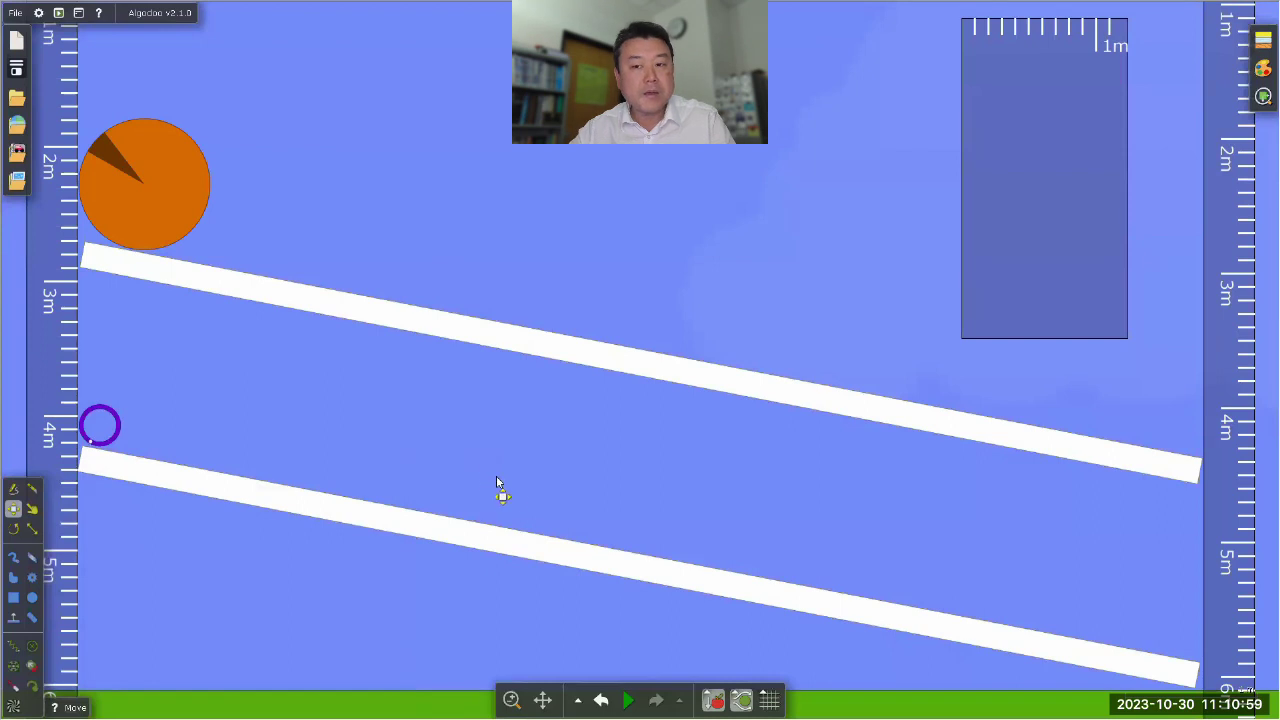
Step: Run and pause the race, then drag the ruler box down around the stopped ring
left_click(628, 700)
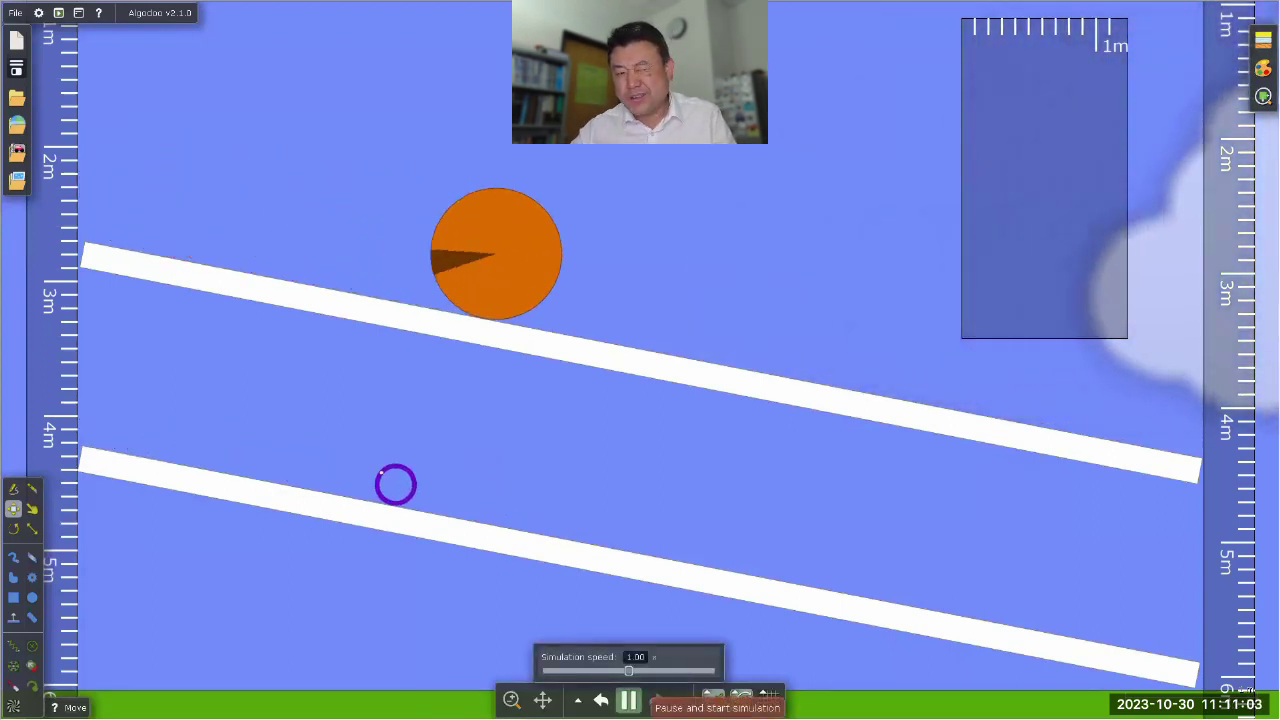
left_click(628, 700)
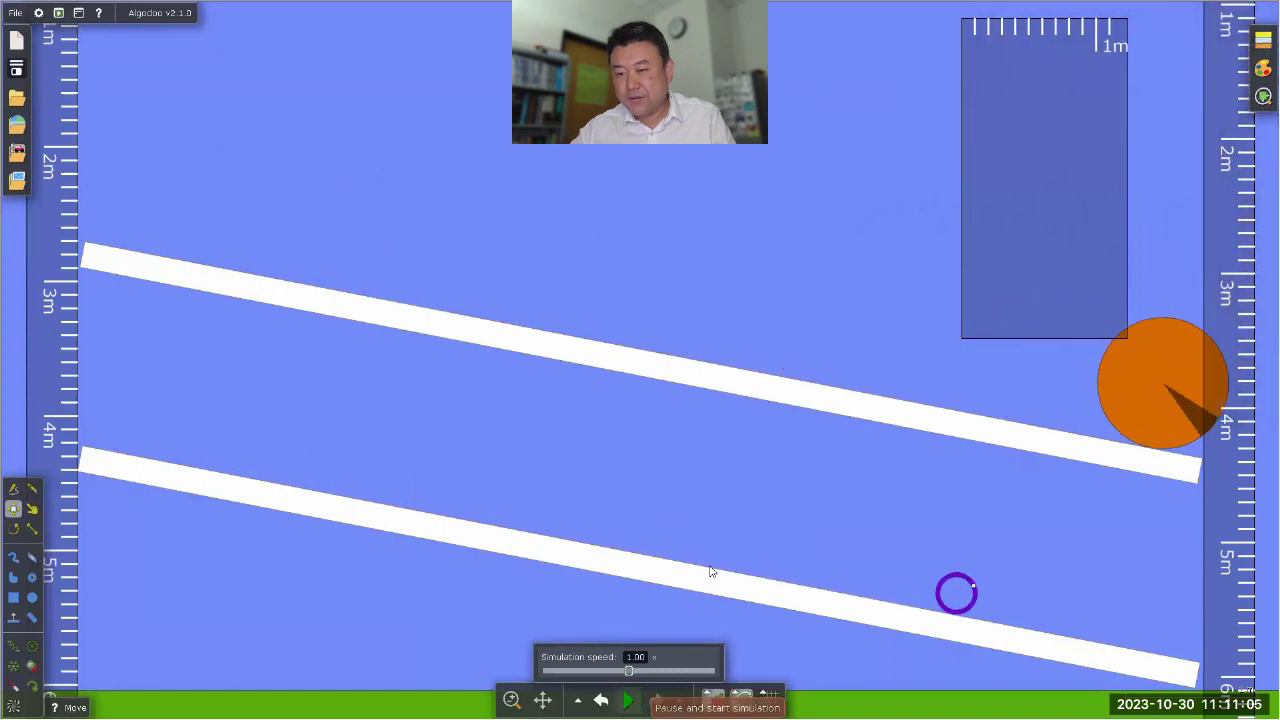
left_click(1036, 259)
left_click_drag(1036, 259, 1010, 540)
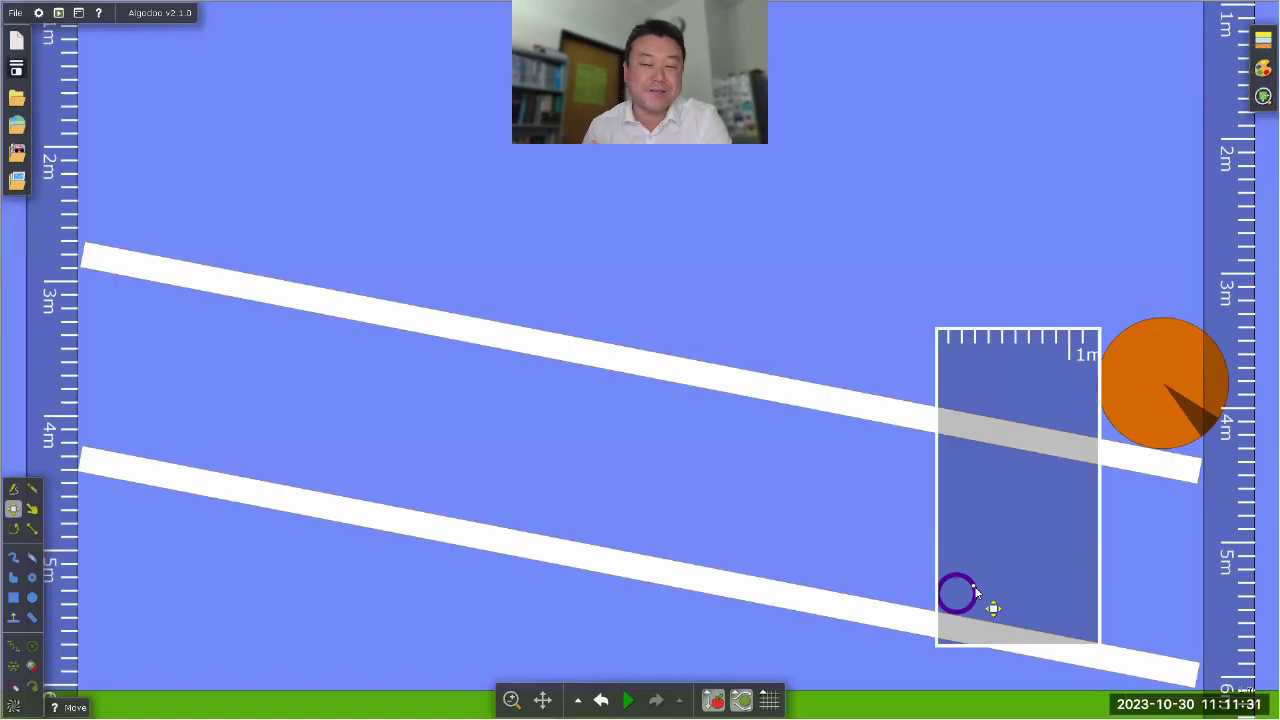
Step: Undo back to the starting positions and review the orange disk's material settings
left_click(600, 700)
left_click(600, 700)
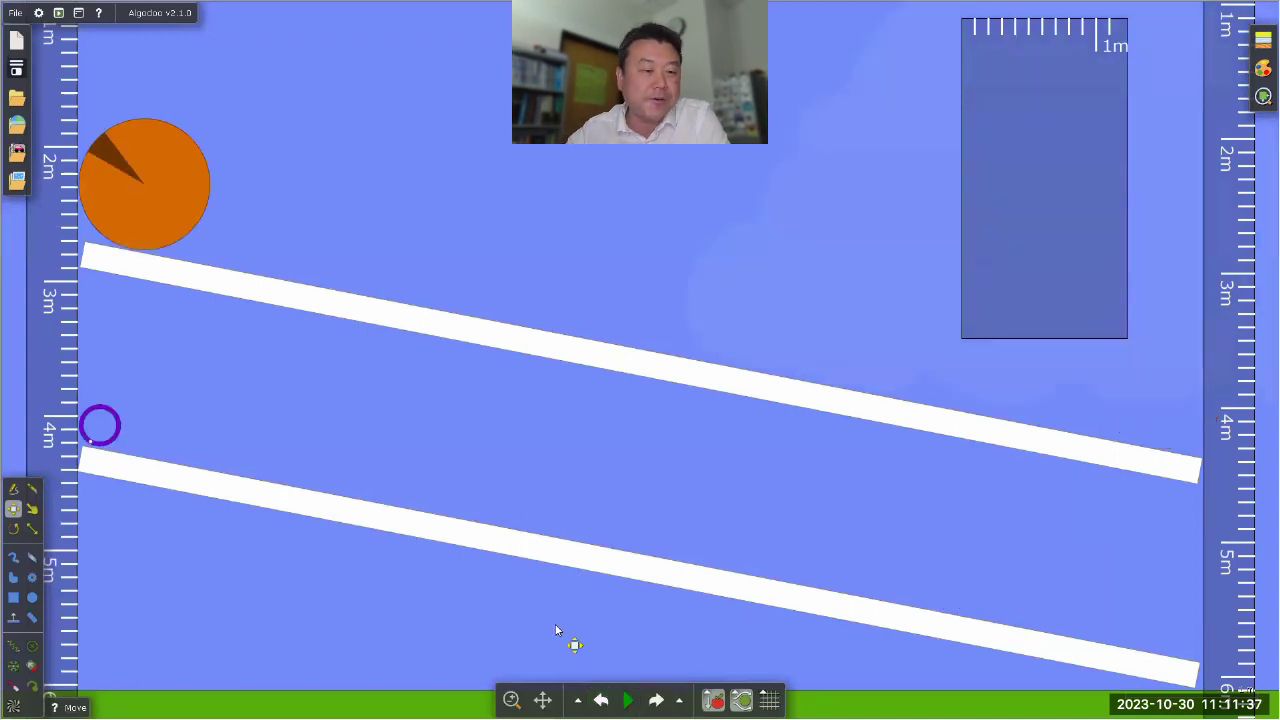
left_click(153, 190)
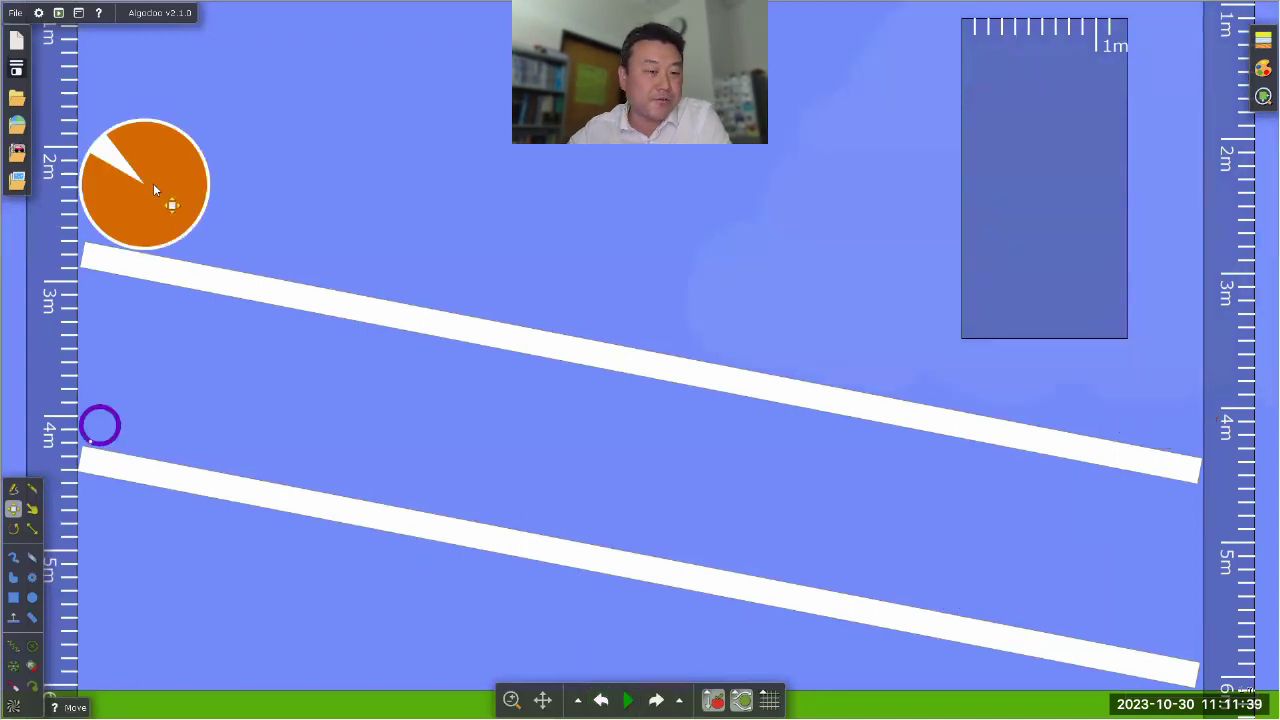
right_click(155, 190)
mouse_move(190, 360)
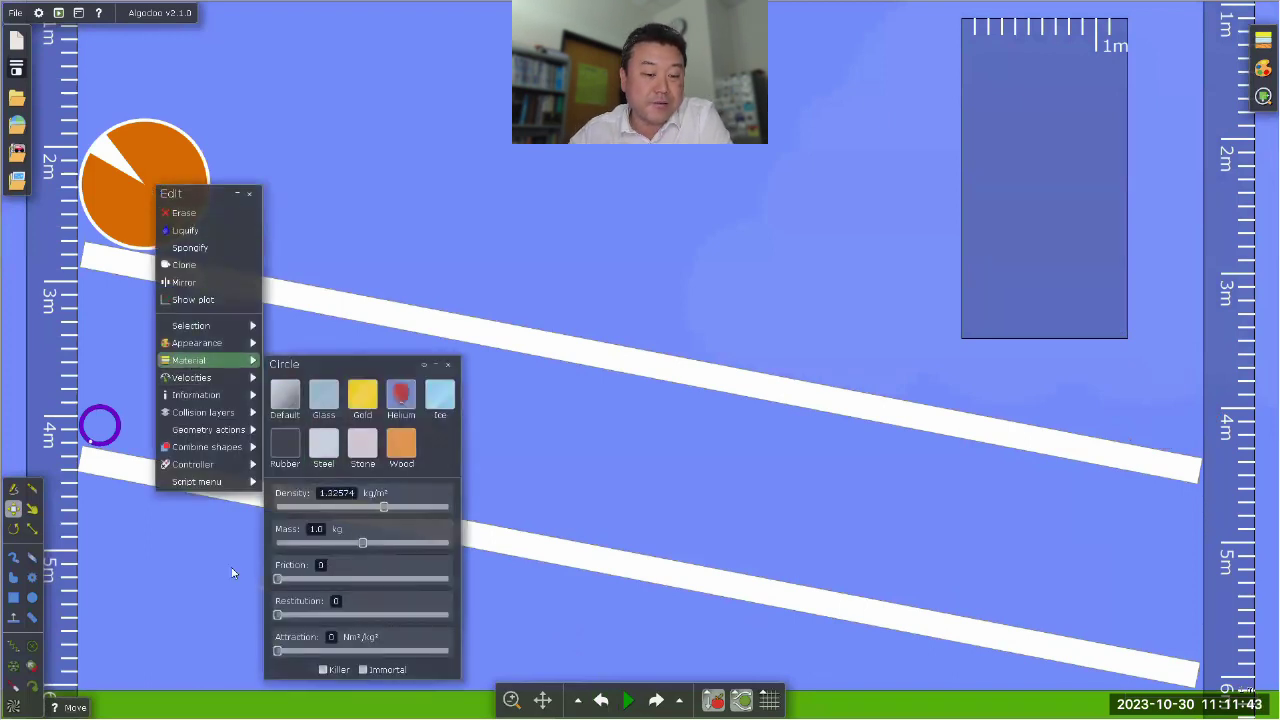
left_click(347, 188)
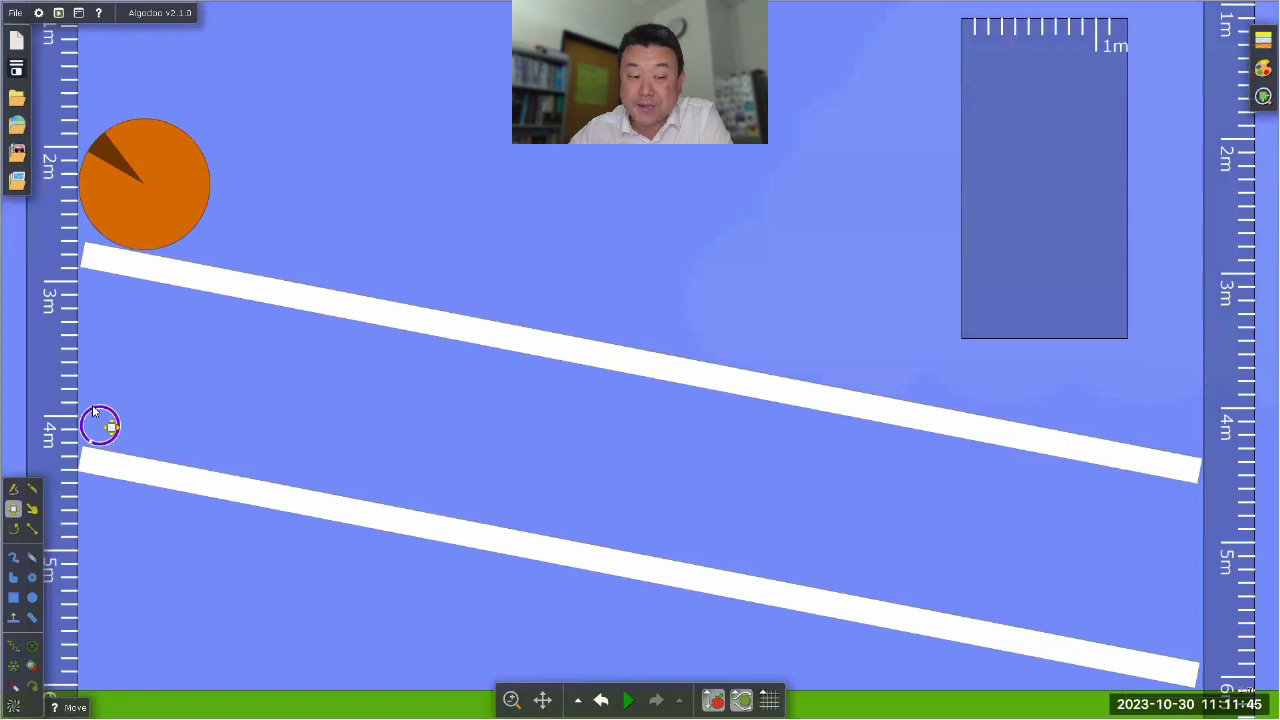
Step: Drag the purple ring's Friction slider down to 0
right_click(92, 405)
mouse_move(157, 583)
left_click_drag(315, 617, 217, 617)
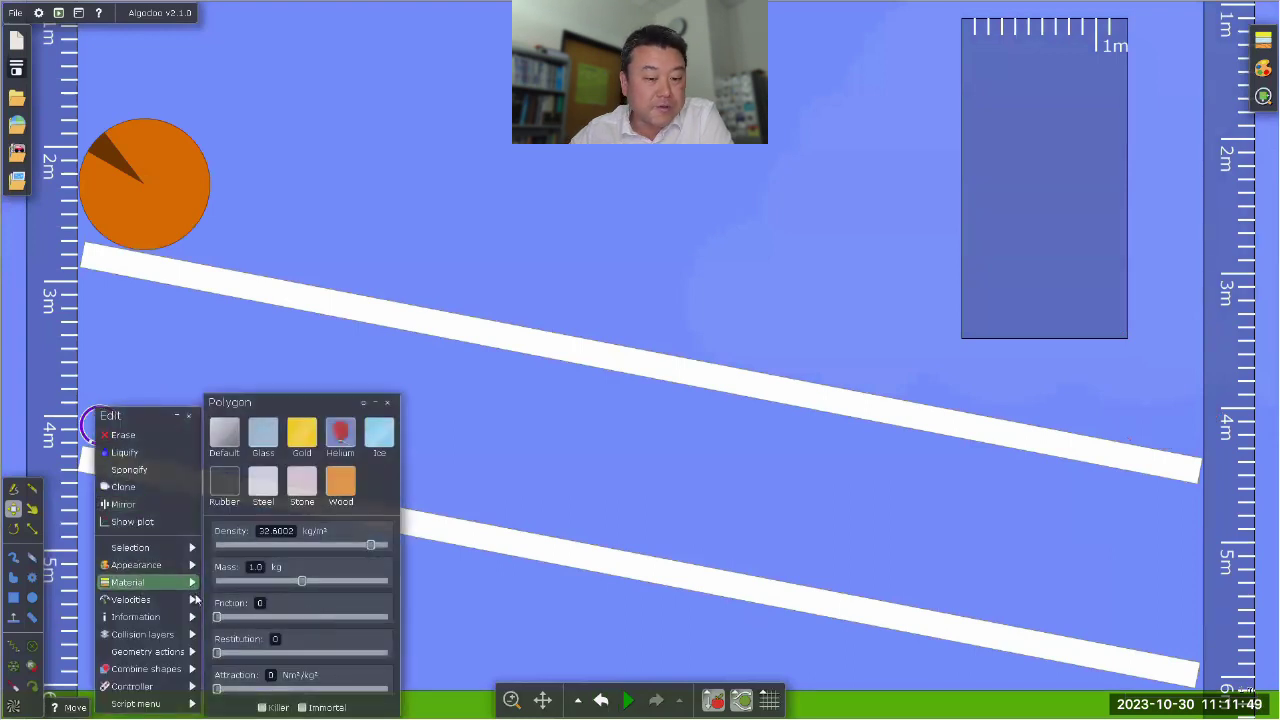
left_click(352, 231)
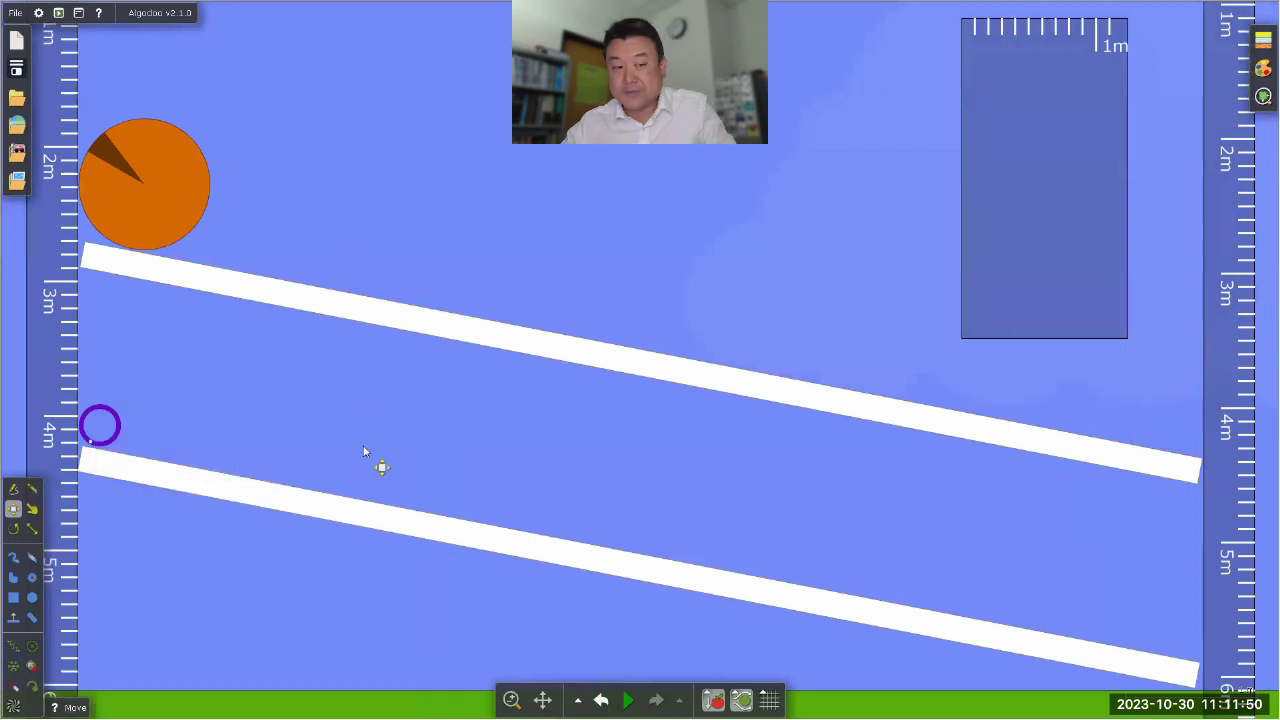
Step: Run briefly, move the ruler box over the ramps, then undo both changes
left_click(626, 700)
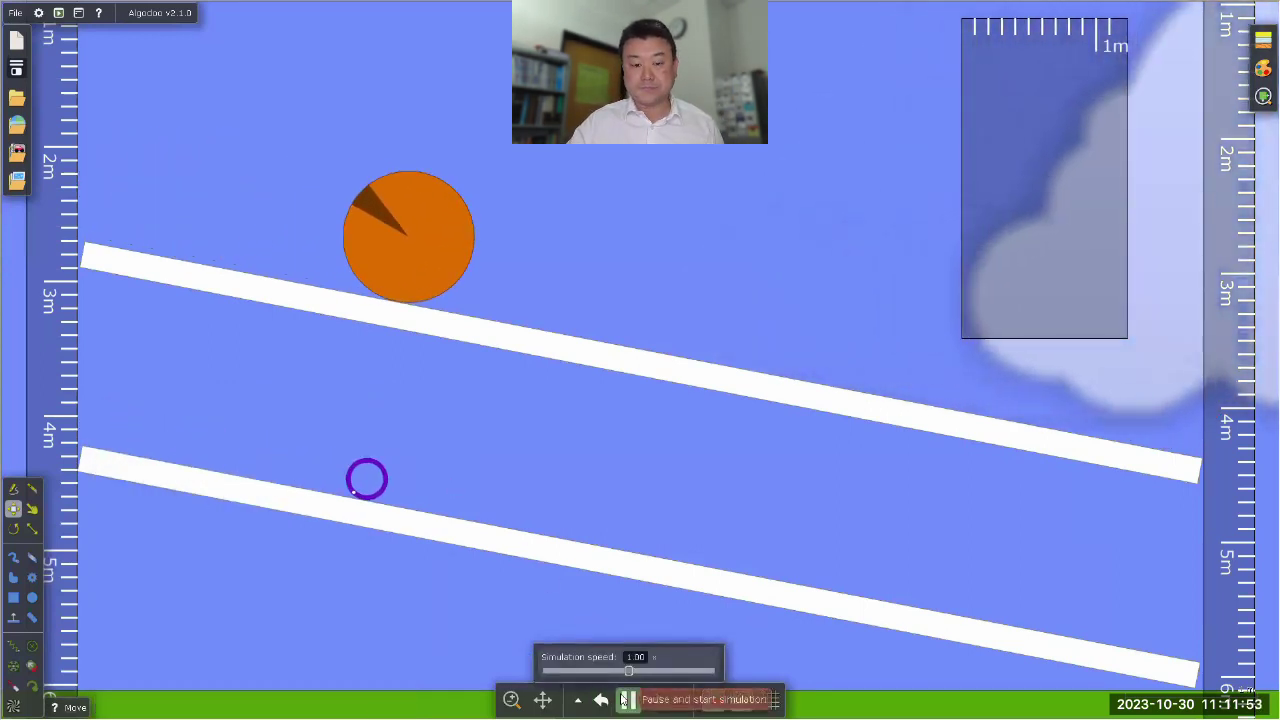
left_click(626, 700)
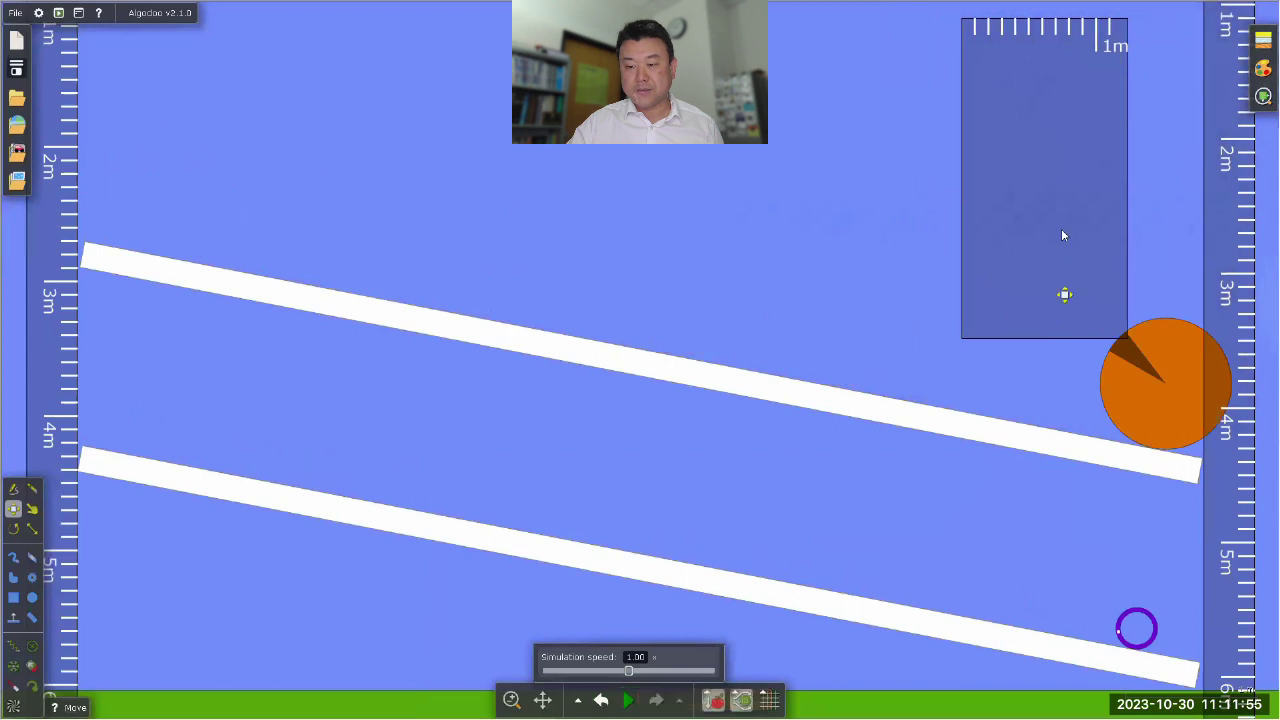
left_click_drag(1061, 215, 1032, 523)
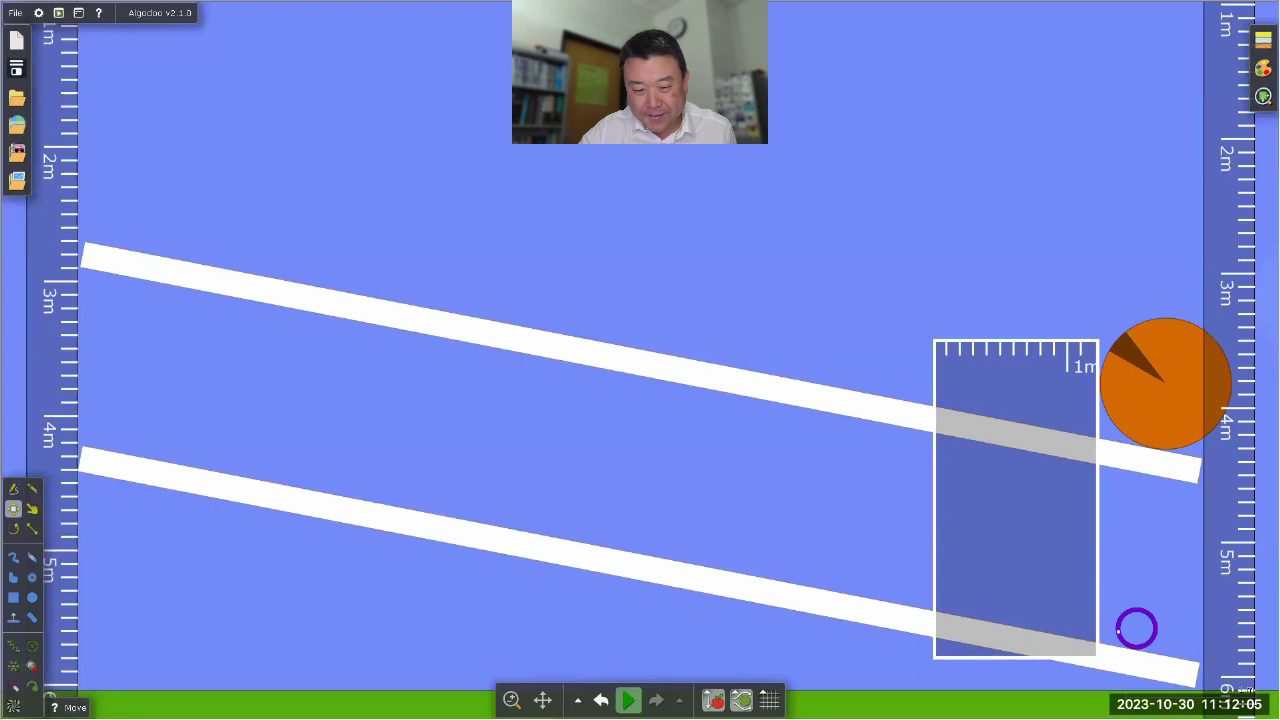
key("ctrl+z")
key("ctrl+z")
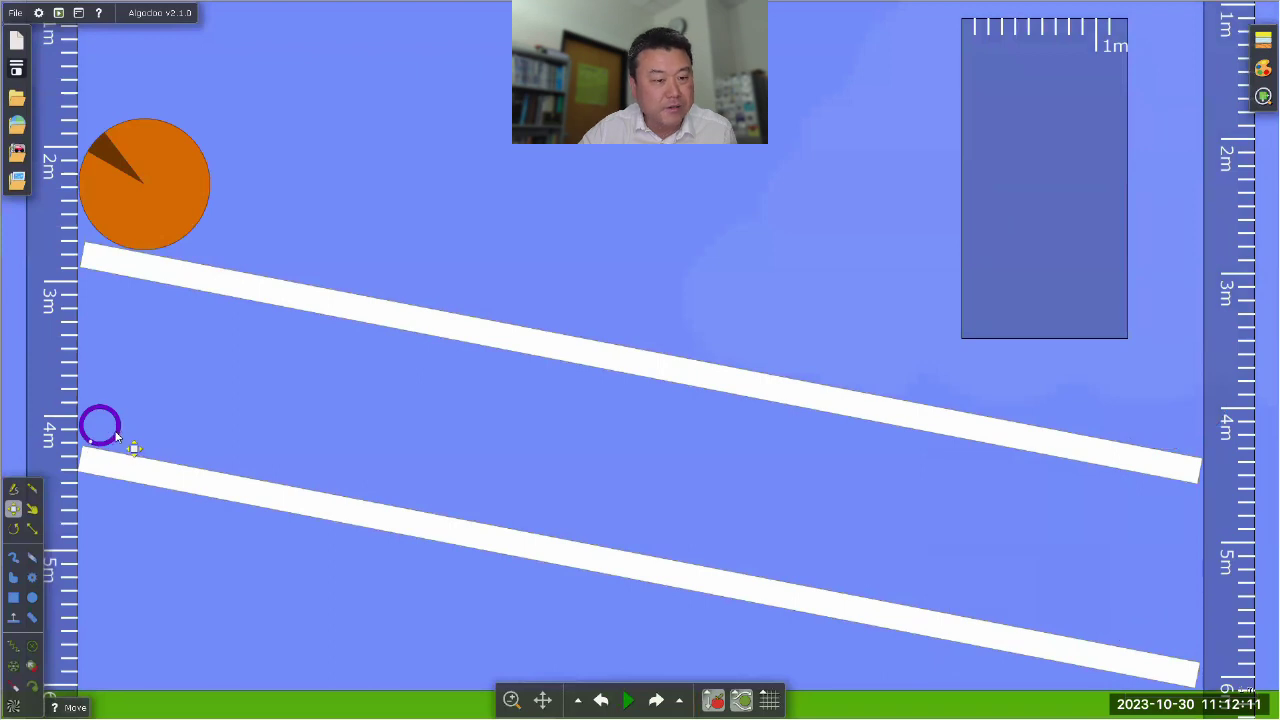
key("ctrl+z")
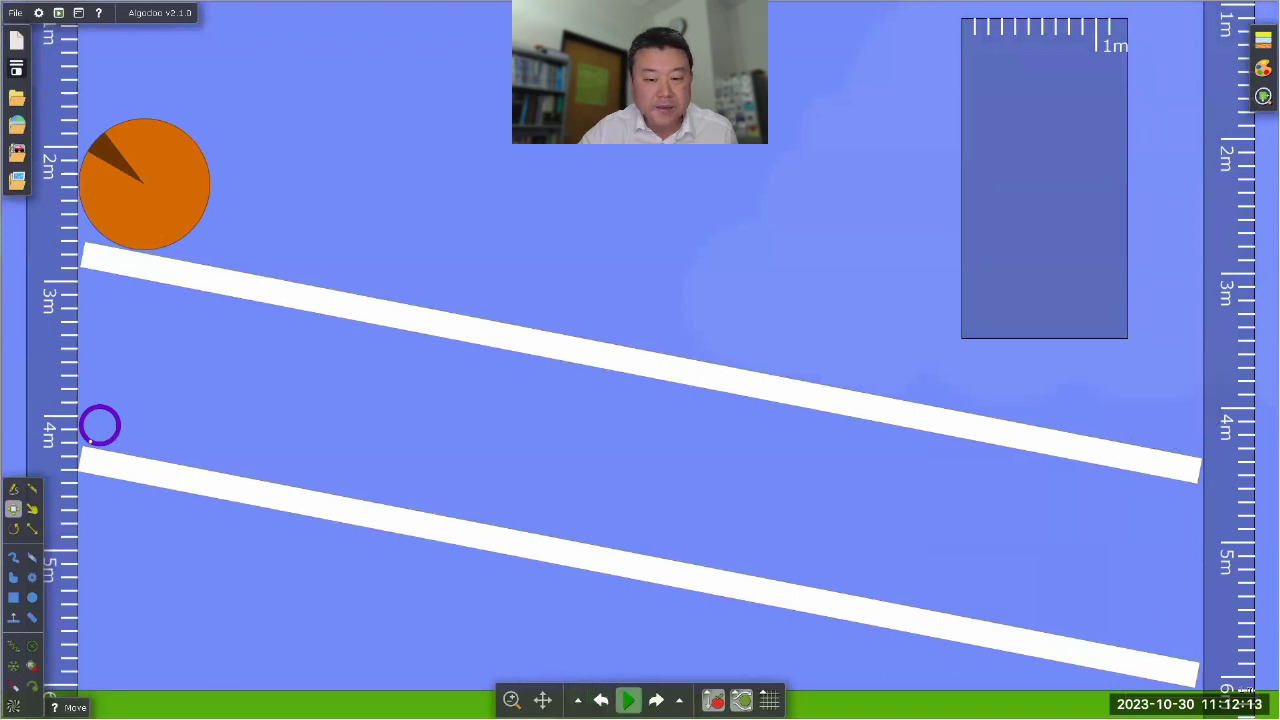
Step: Rerun at 0.260× simulation speed, pause near the bottom, and move the ruler box toward the disk
left_click(628, 700)
left_click_drag(628, 672, 578, 671)
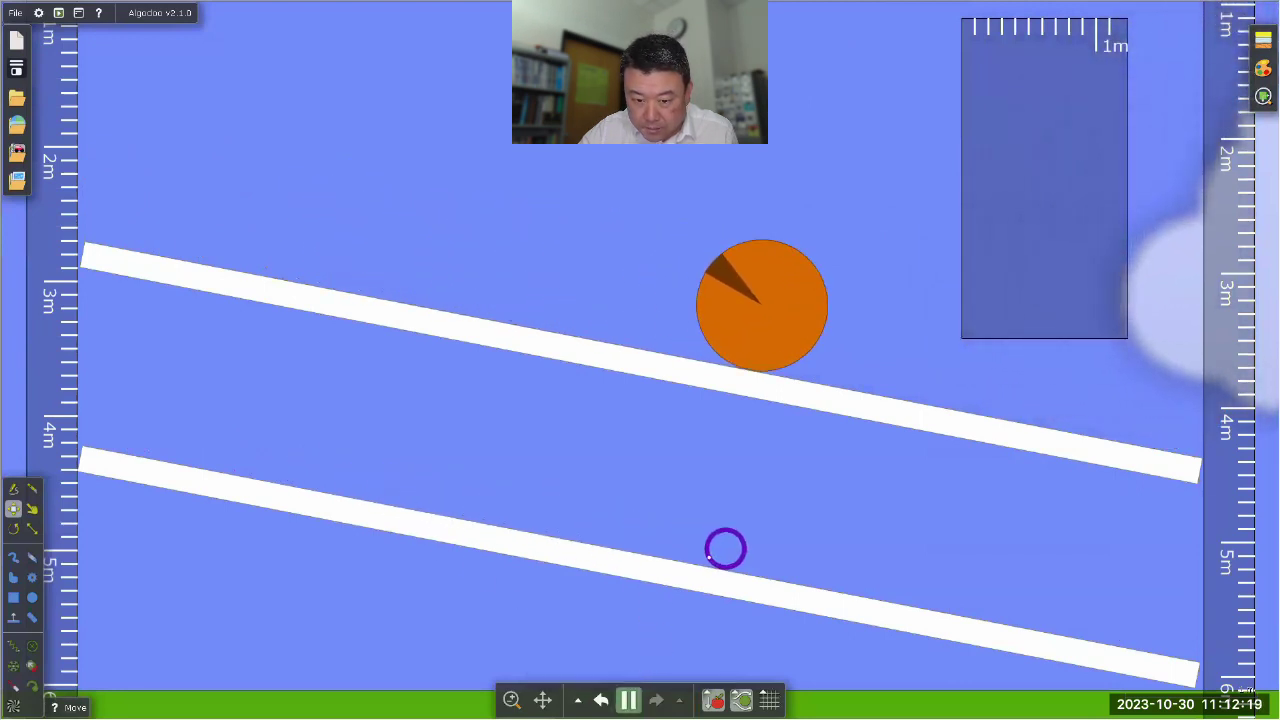
mouse_move(628, 700)
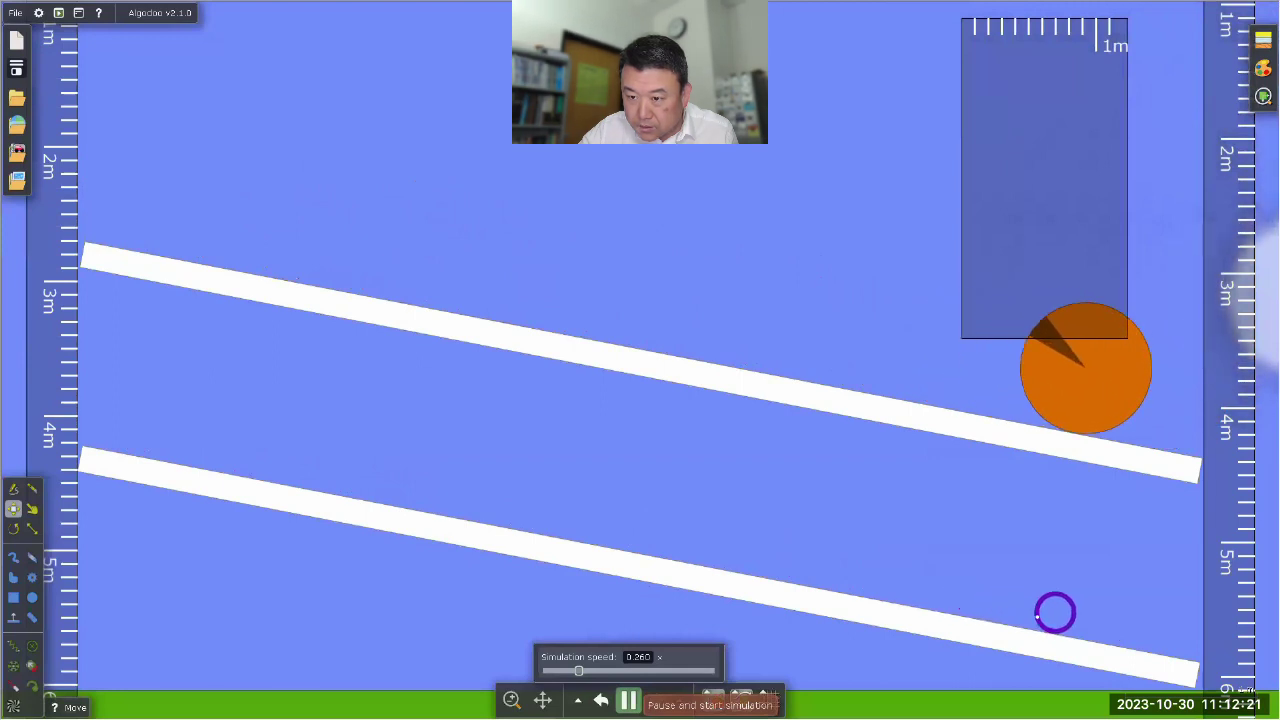
left_click(628, 700)
left_click_drag(988, 340, 955, 201)
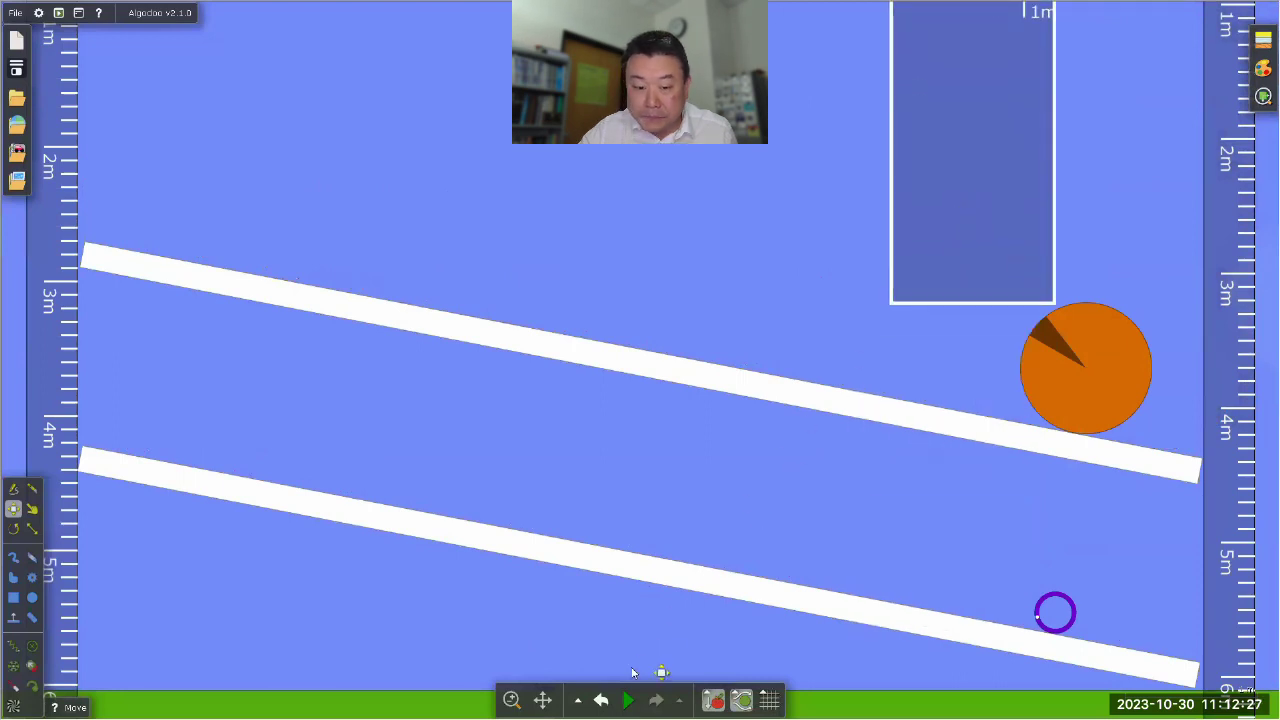
Step: Rewind the scene, rerun and pause, then place the ruler box over the ramps' lower ends
left_click(601, 700)
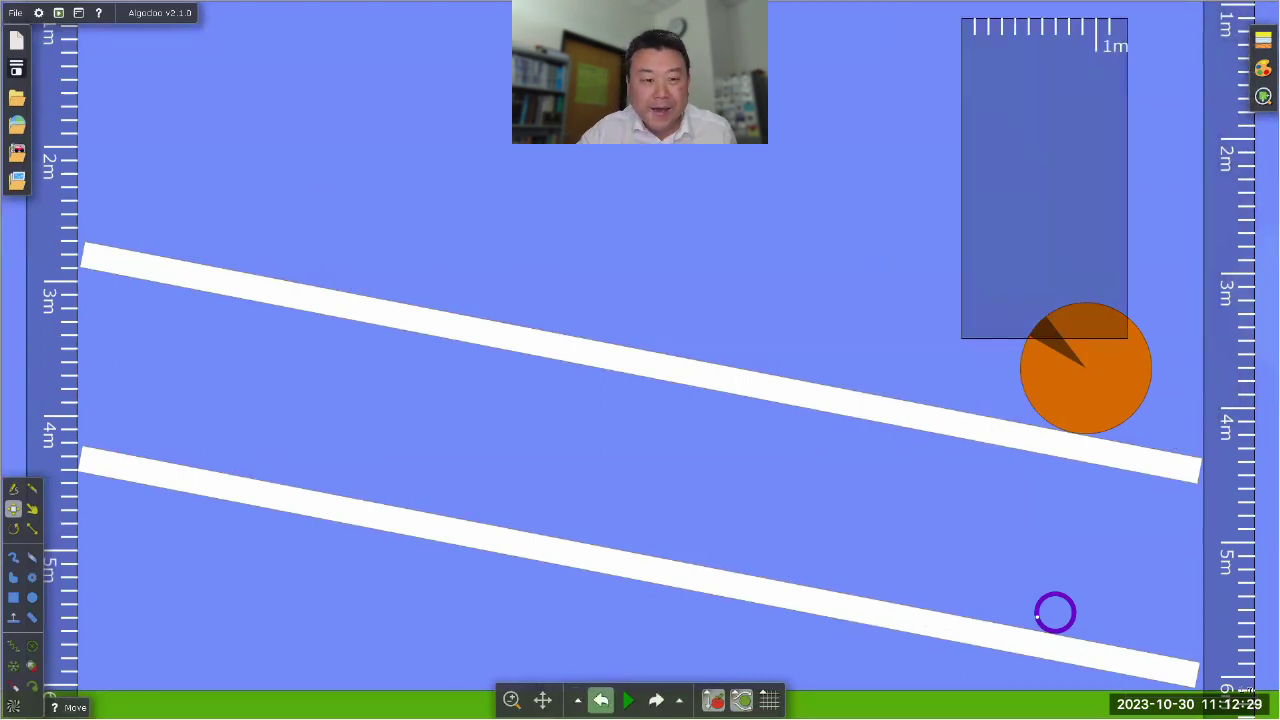
left_click(601, 700)
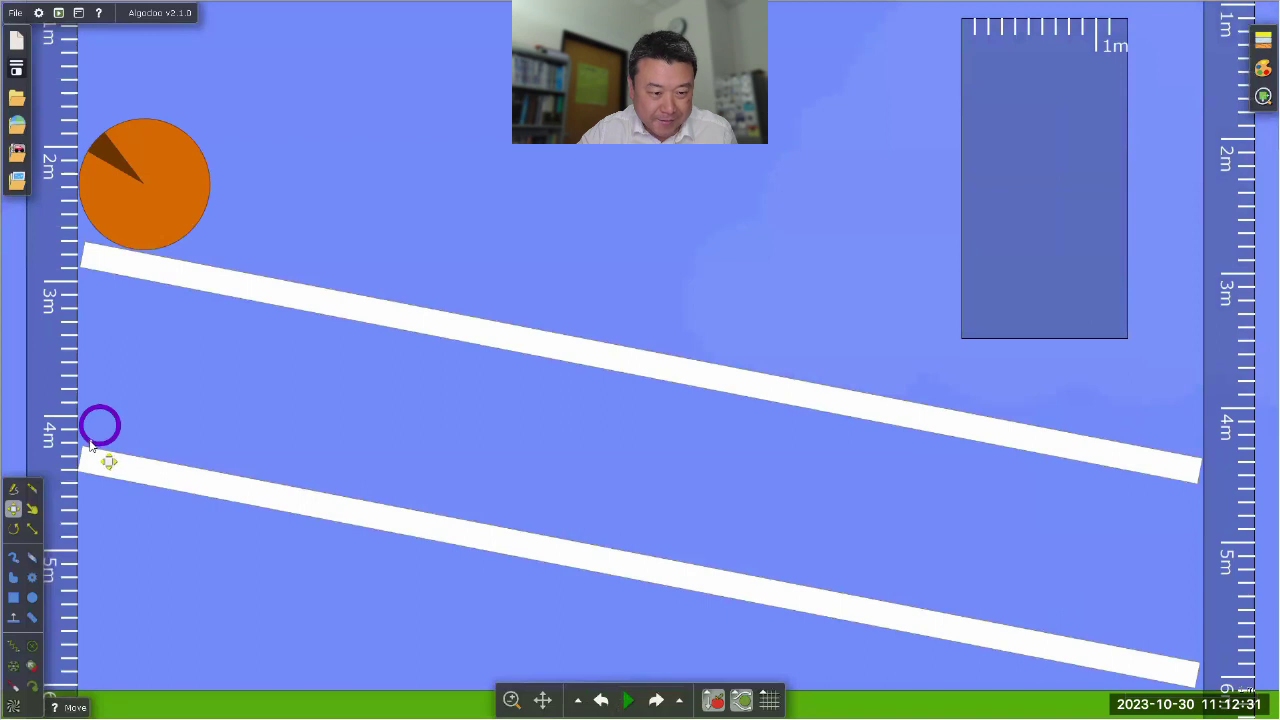
left_click(91, 445)
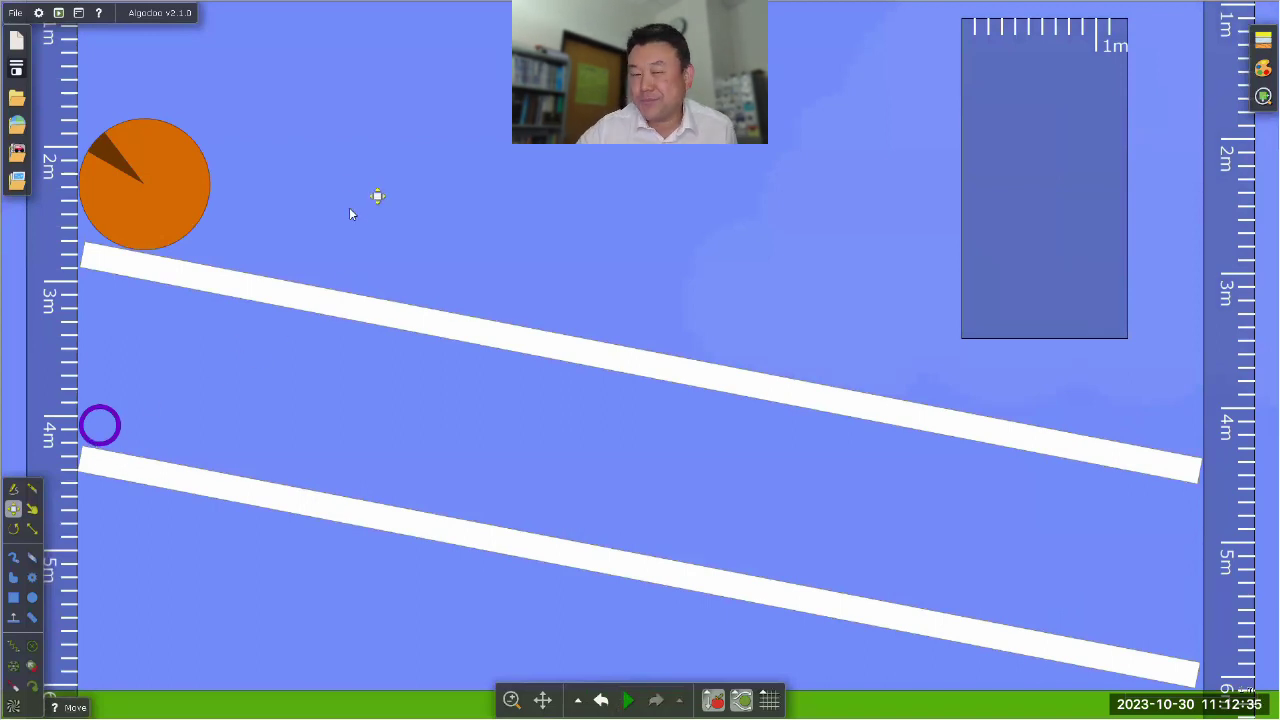
left_click(628, 700)
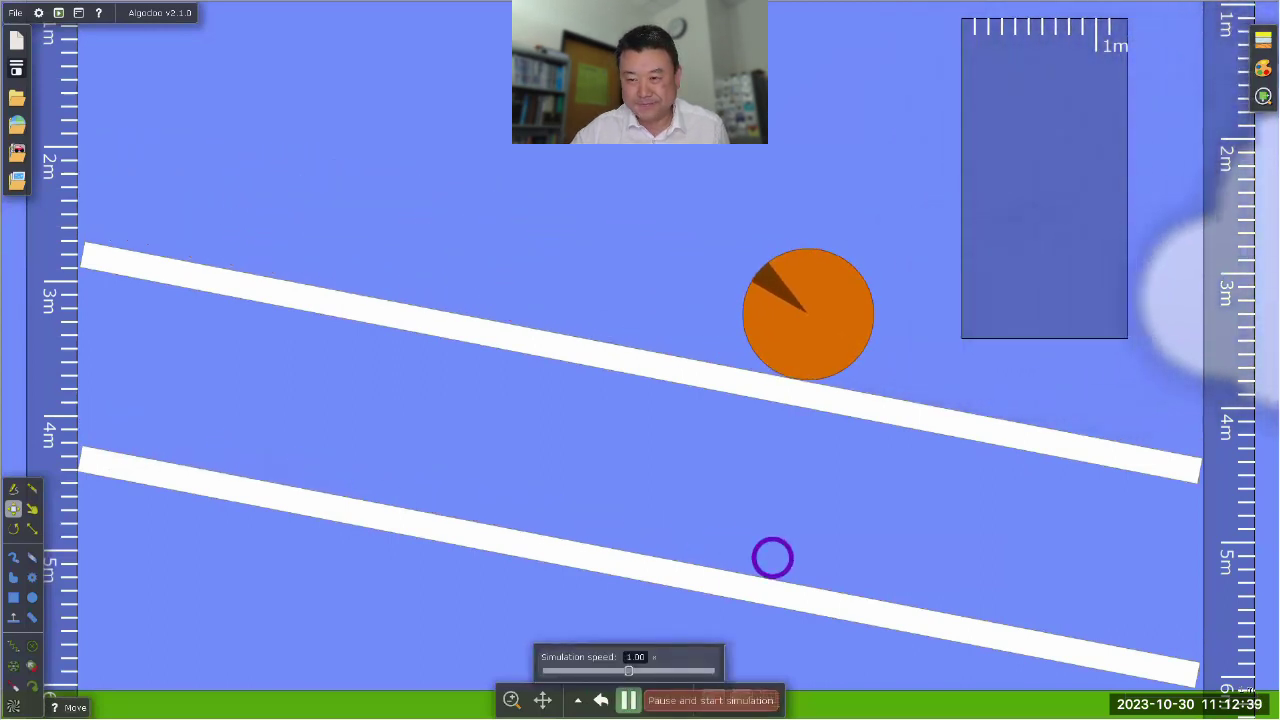
key("space")
left_click_drag(996, 240, 1009, 532)
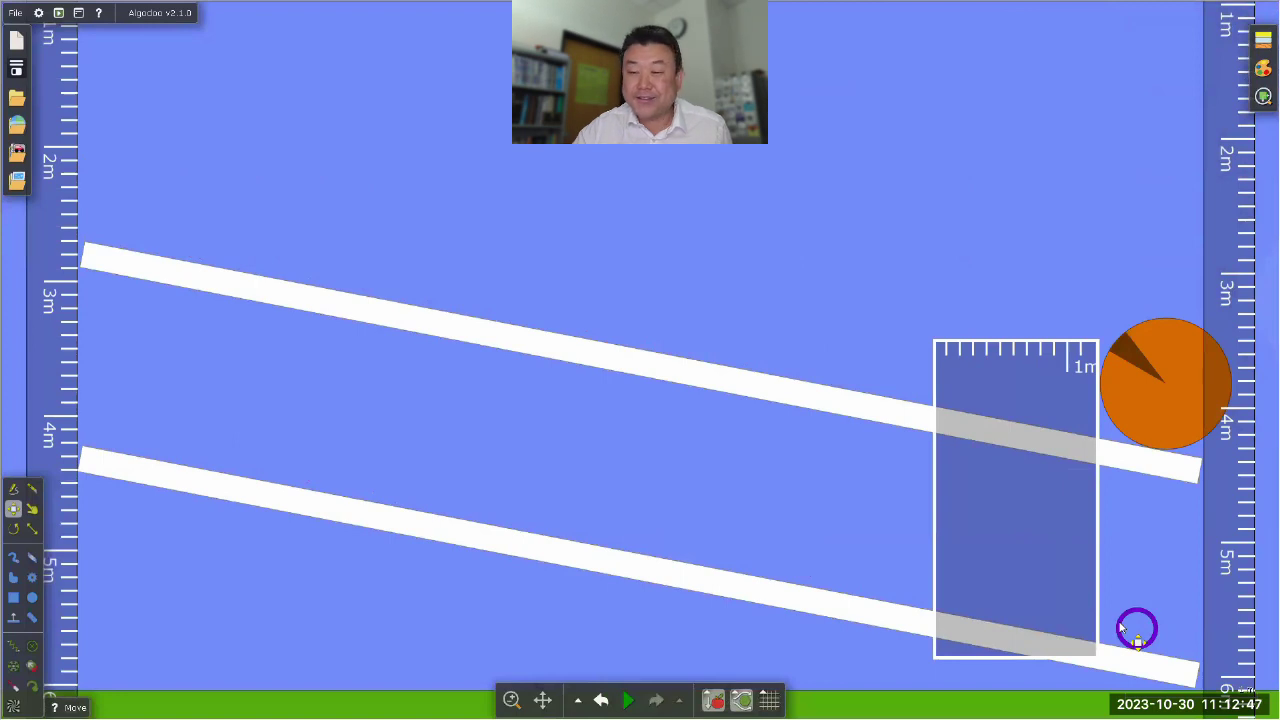
Step: Rewind again, run briefly, and move the ruler box over the upper ends of both ramps
left_click(601, 700)
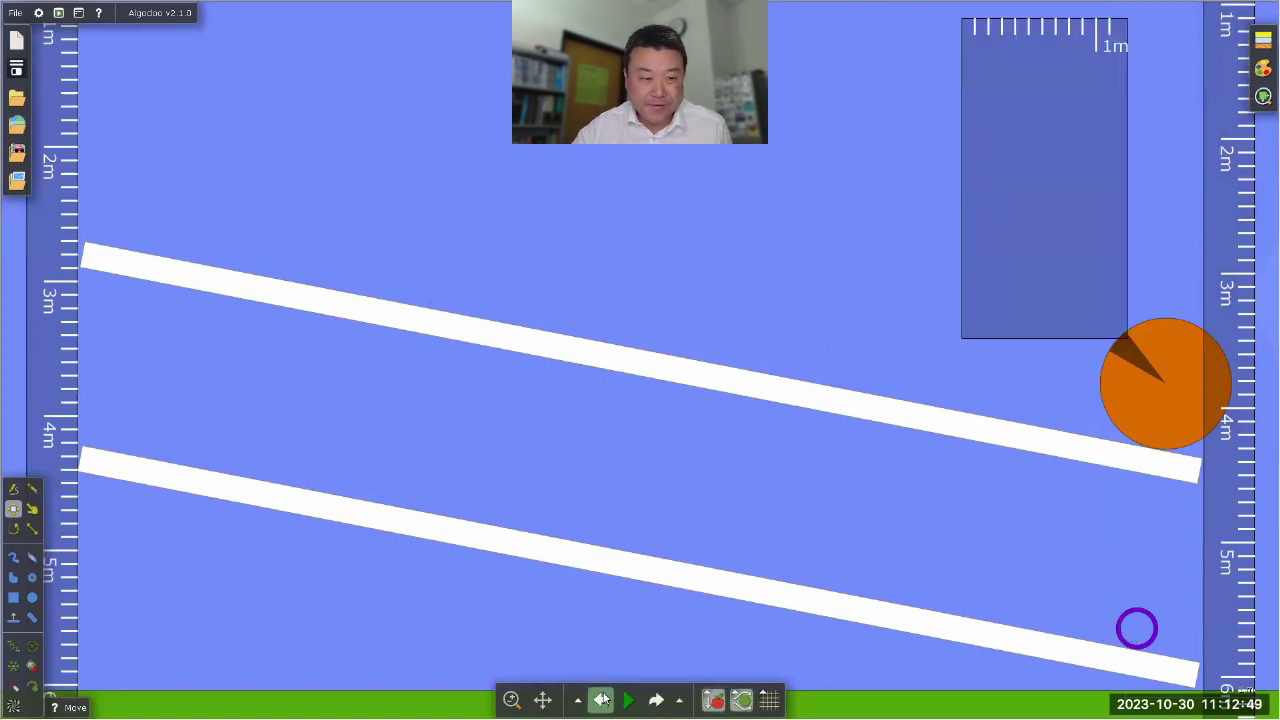
left_click(601, 700)
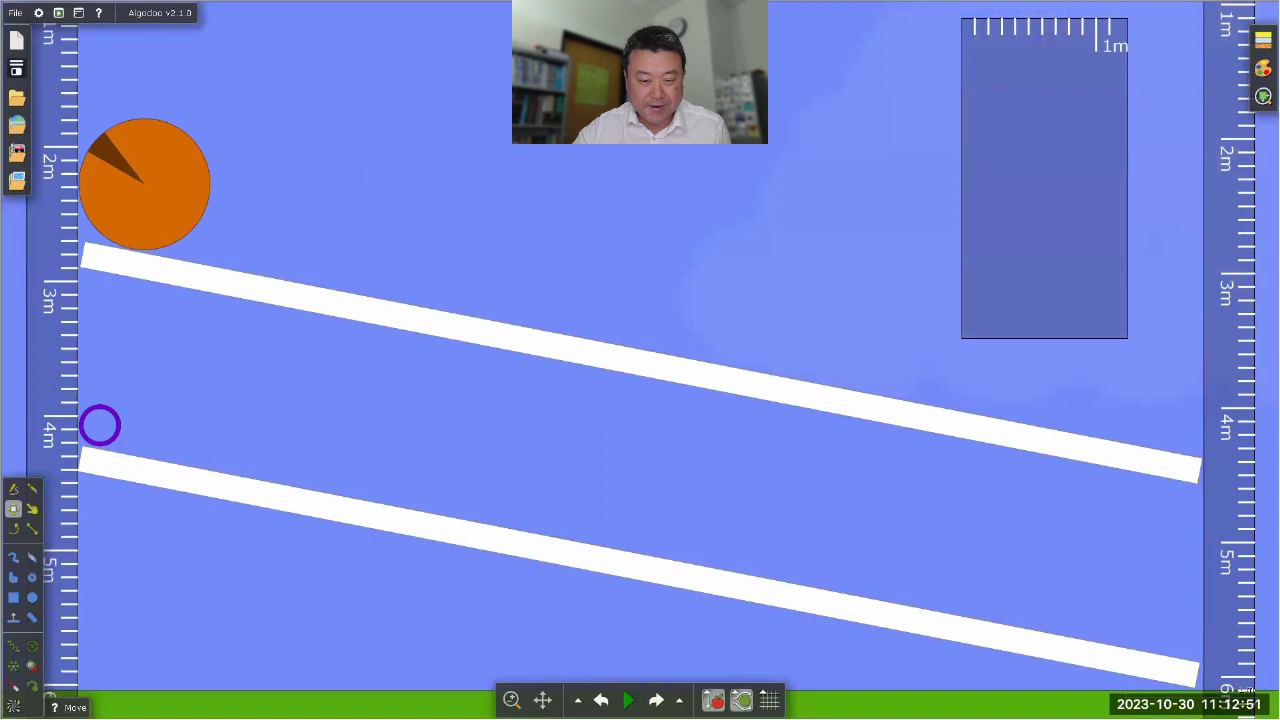
key("space")
key("space")
left_click_drag(1012, 150, 77, 279)
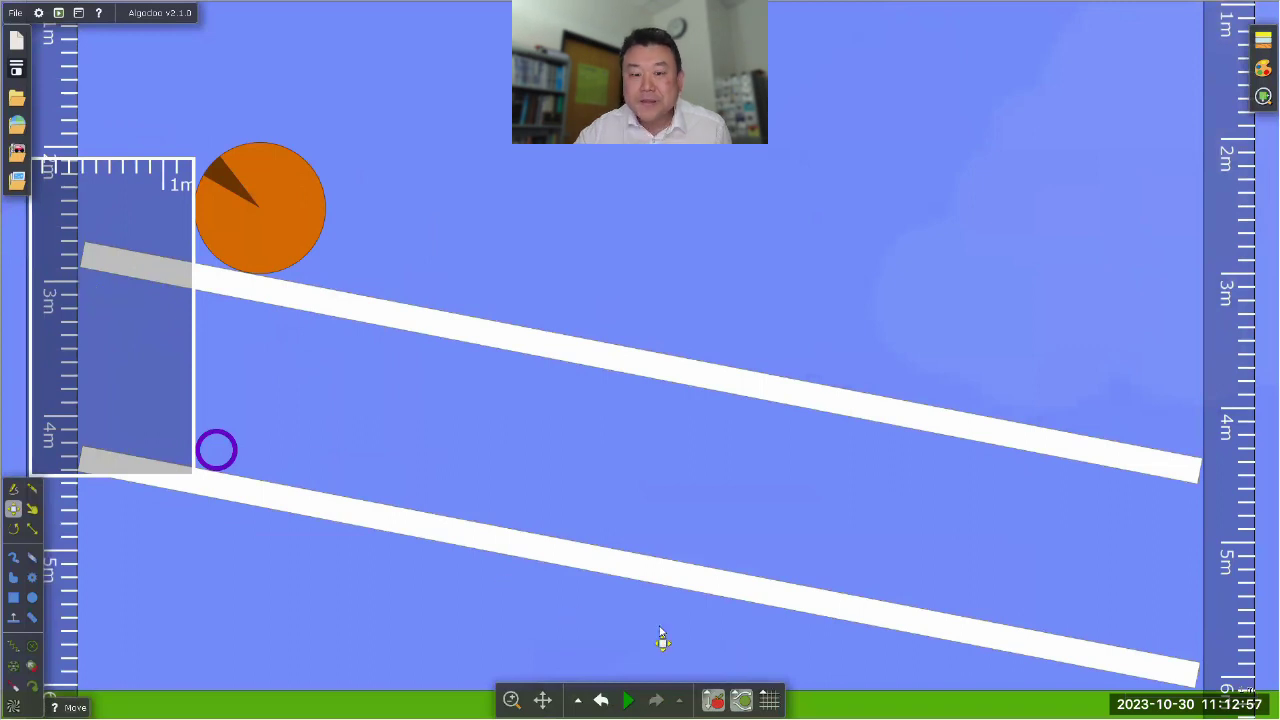
Step: Replay the slide, pause, set the ruler box across the ramps' lower ends, then show the window overview
left_click(630, 698)
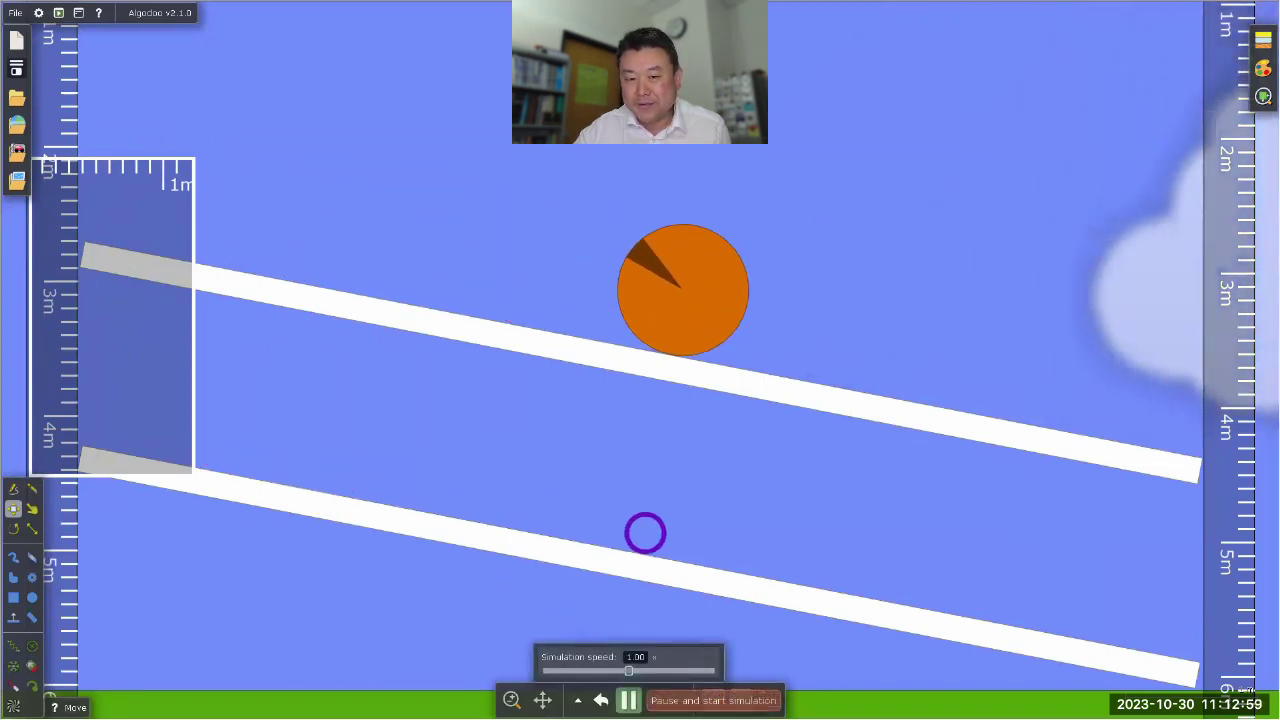
left_click(630, 698)
left_click_drag(155, 336, 1052, 500)
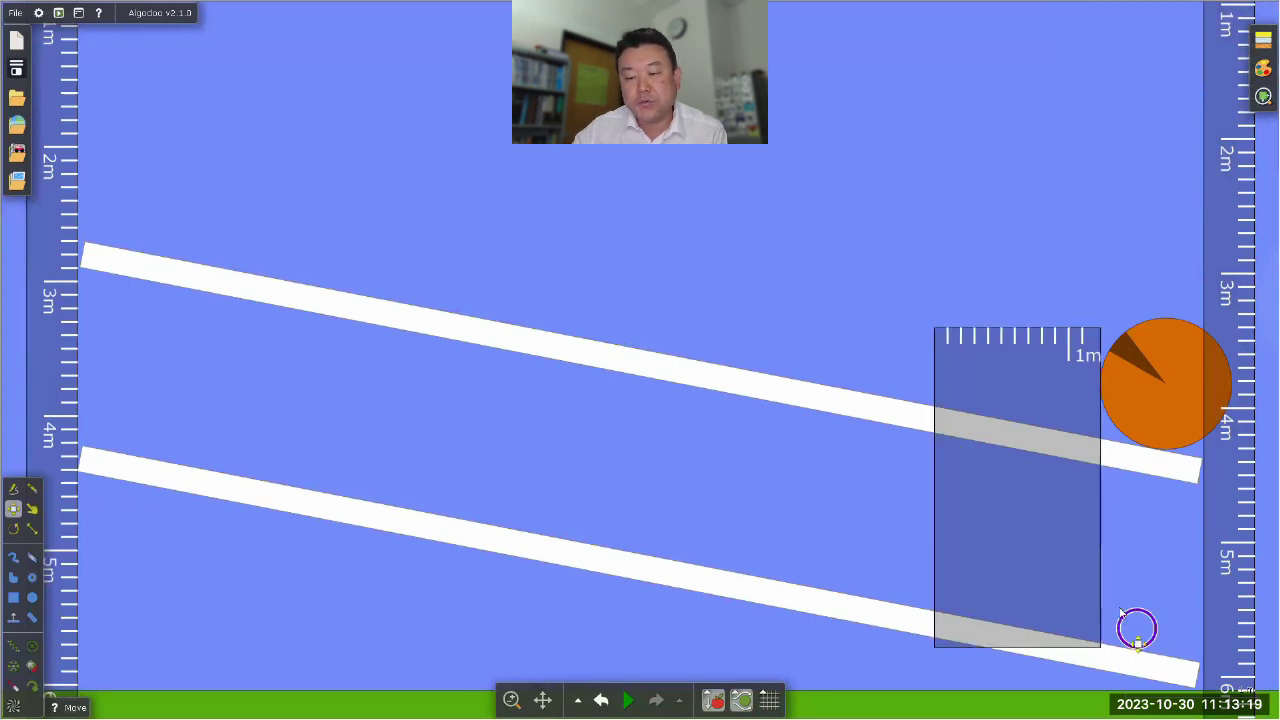
left_click(1157, 394)
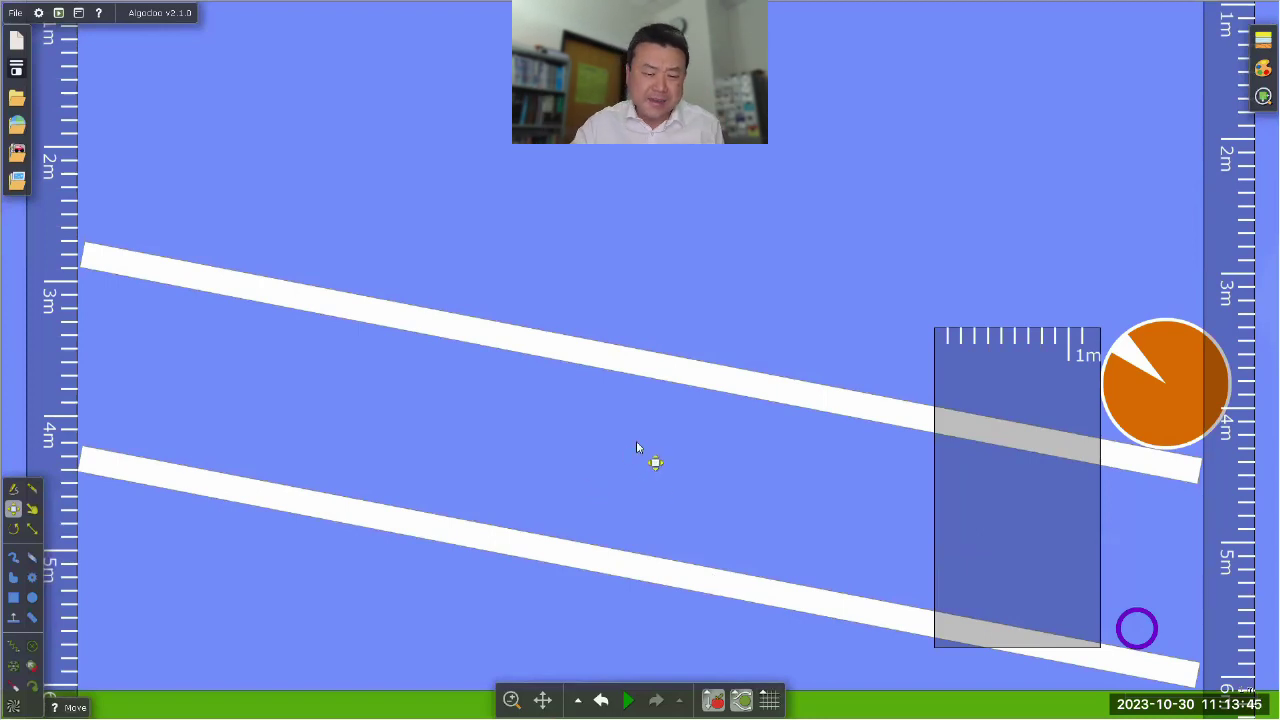
key("super+Tab")
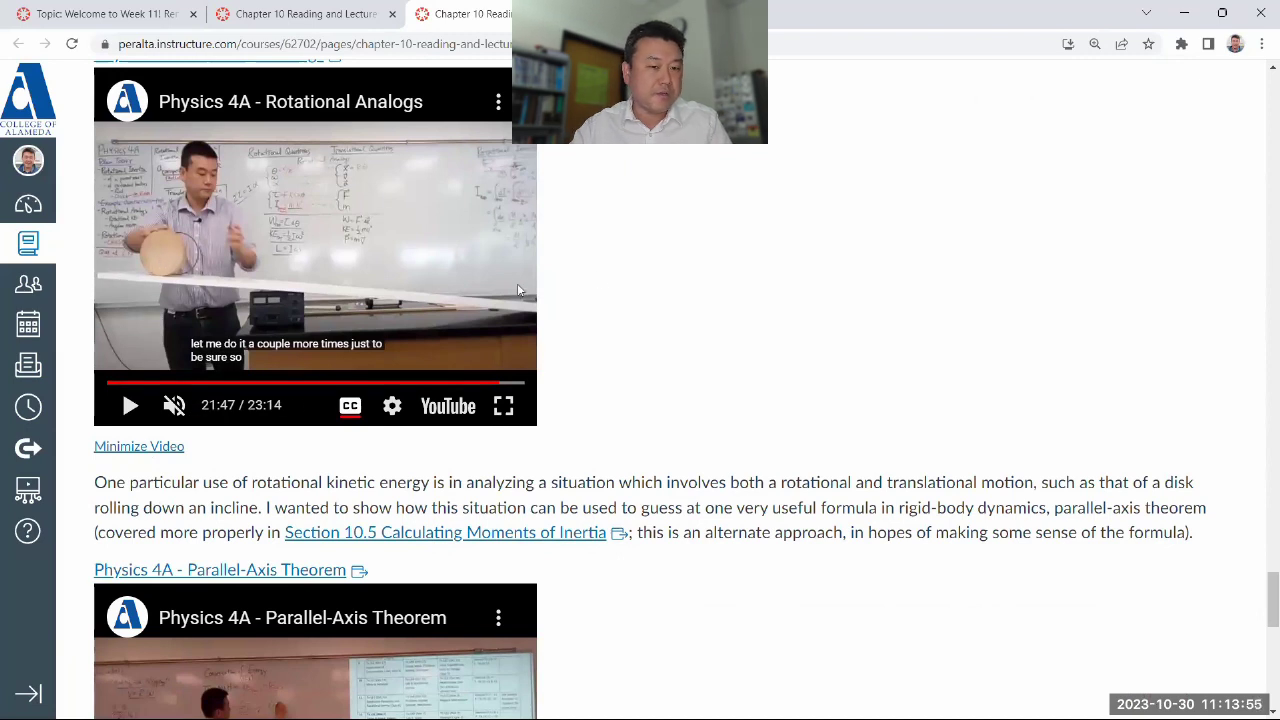
Step: Scroll the Chapter 10 page up to the Rotational Kinetic Energy and Other Analogs heading
scroll(517, 291, "up", 3)
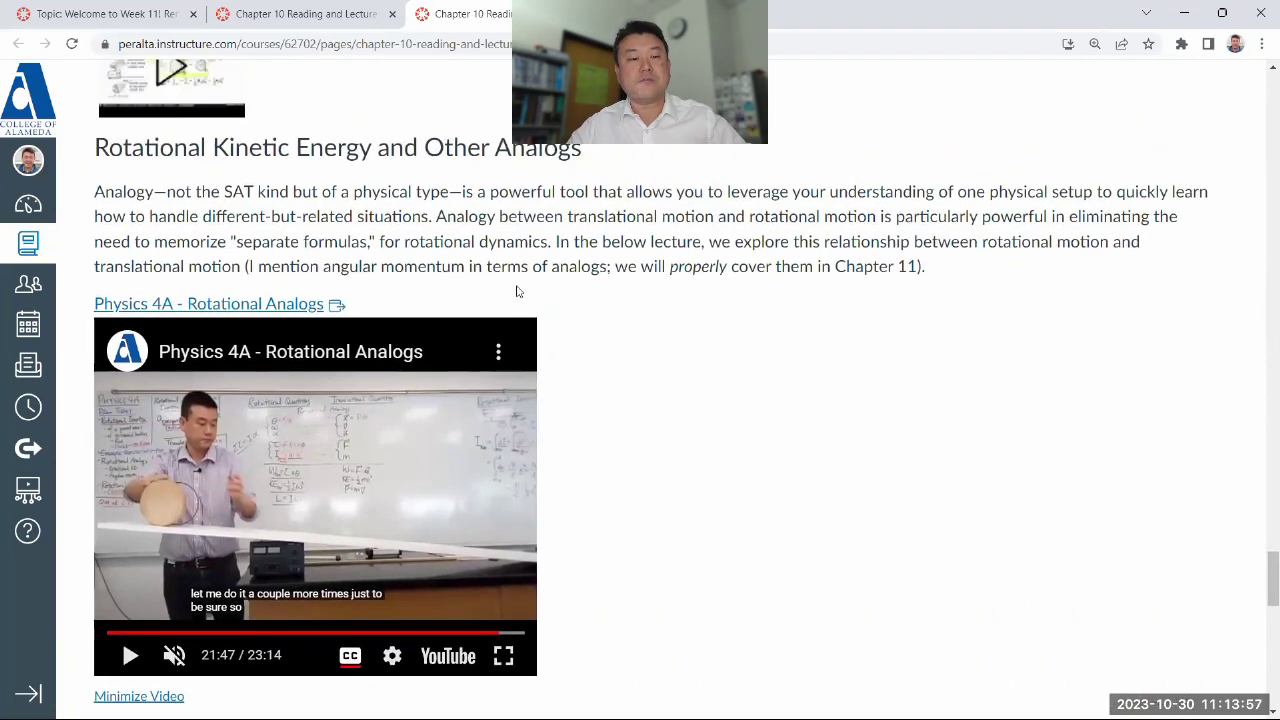